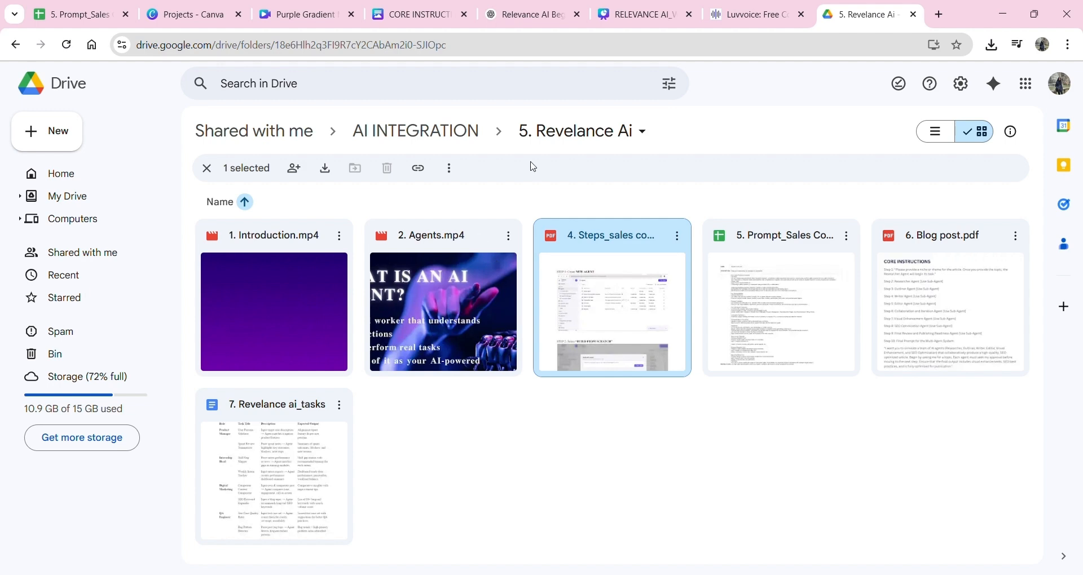
click(939, 14)
text(revel)
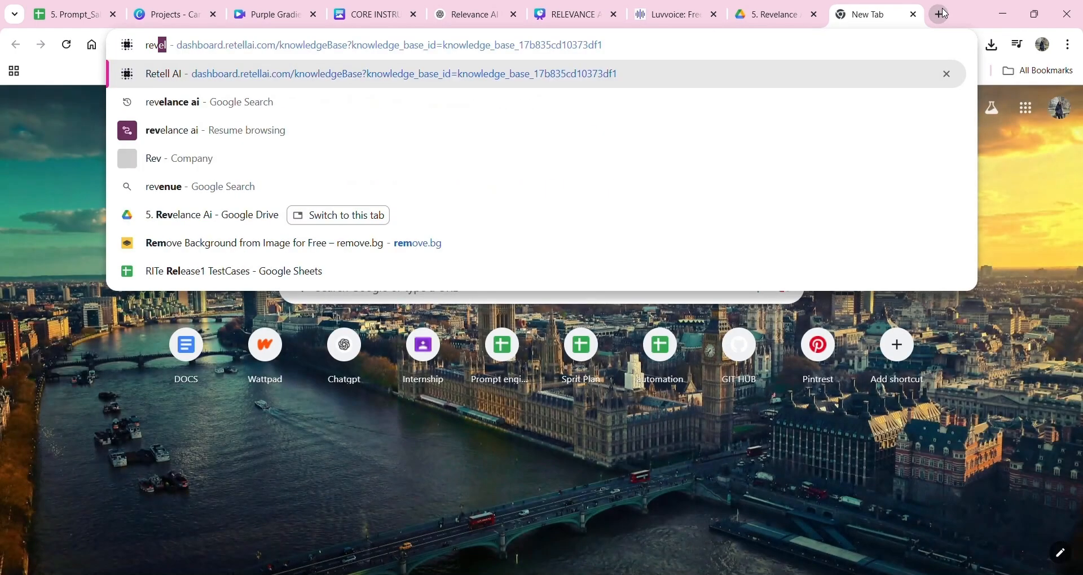
key(Return)
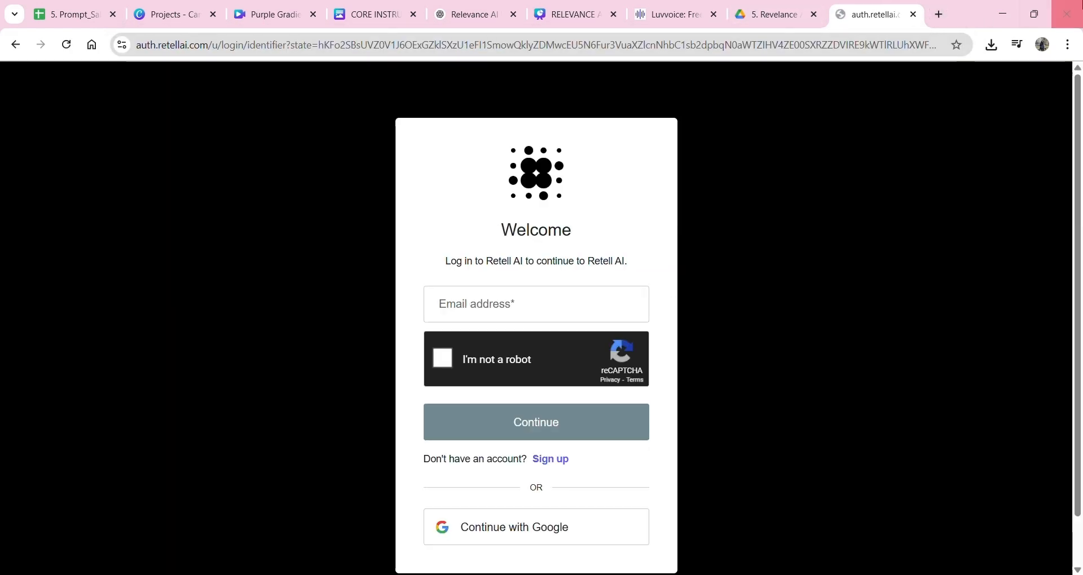
click(914, 16)
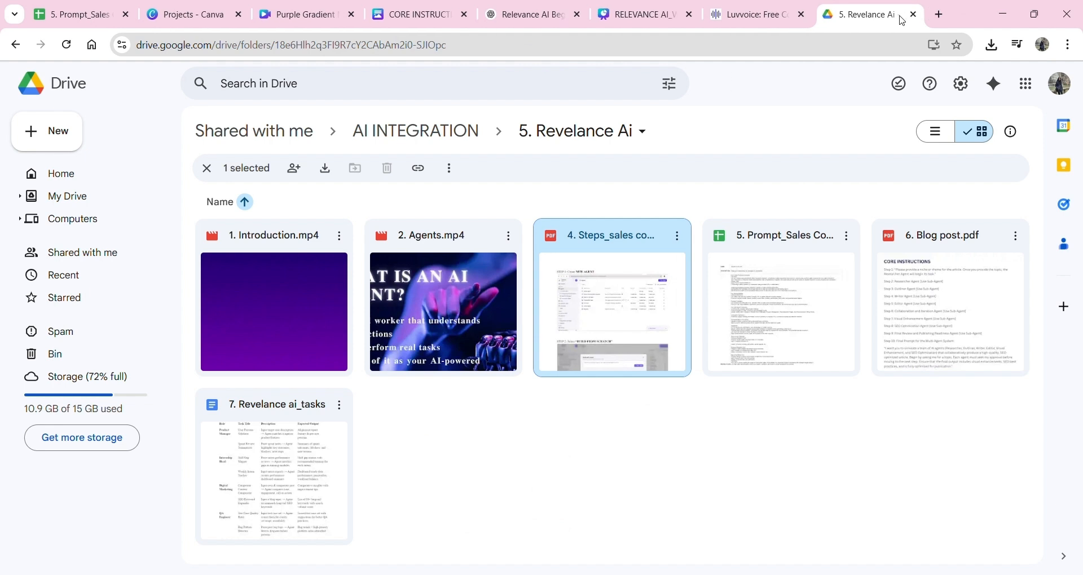
Open relevanceai.com in a new browser tab and log in to the Relevance AI workspace
click(937, 15)
text(r)
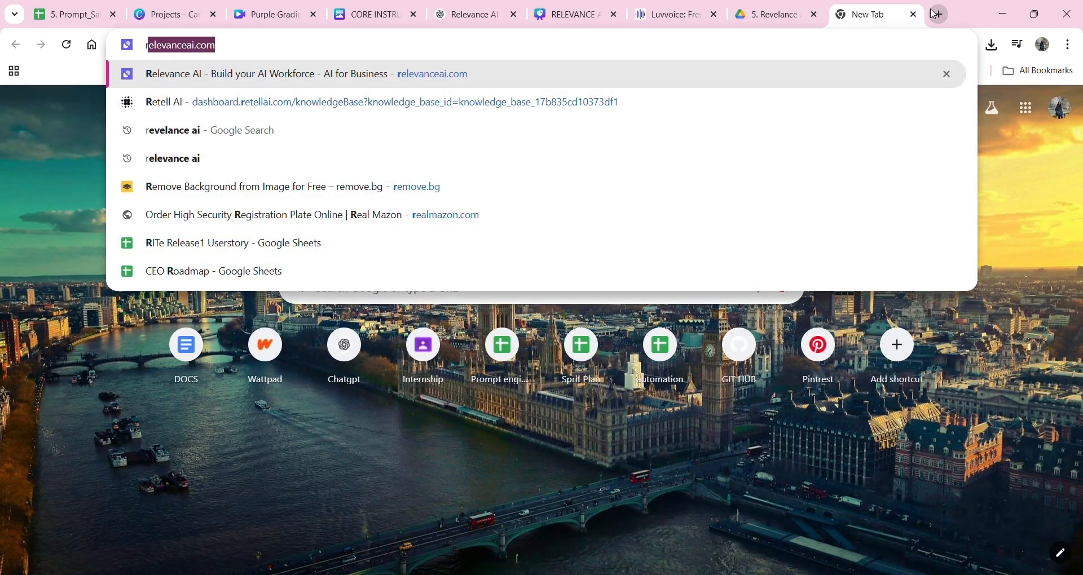
click(428, 80)
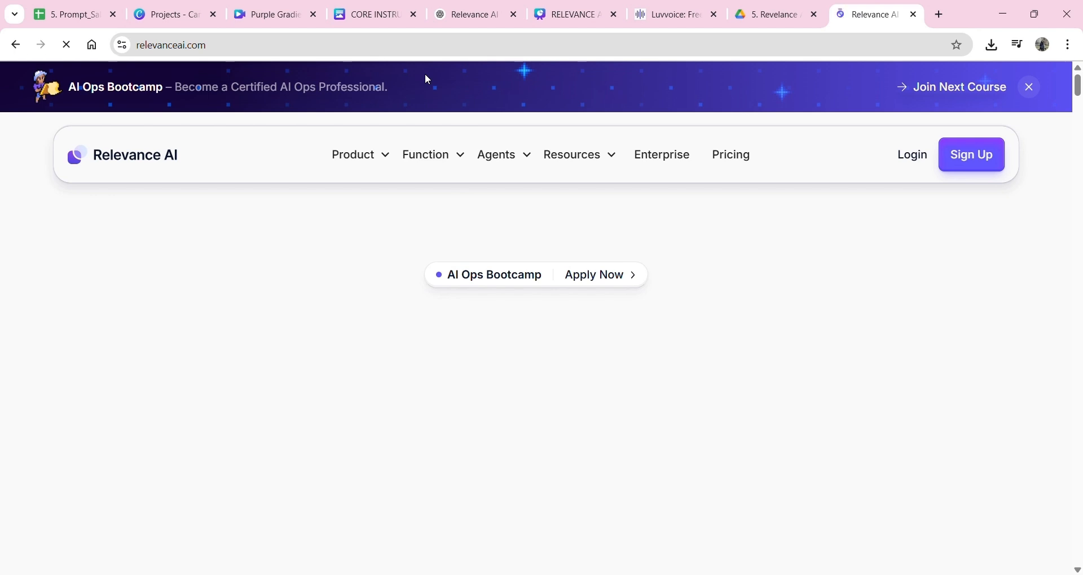
click(913, 162)
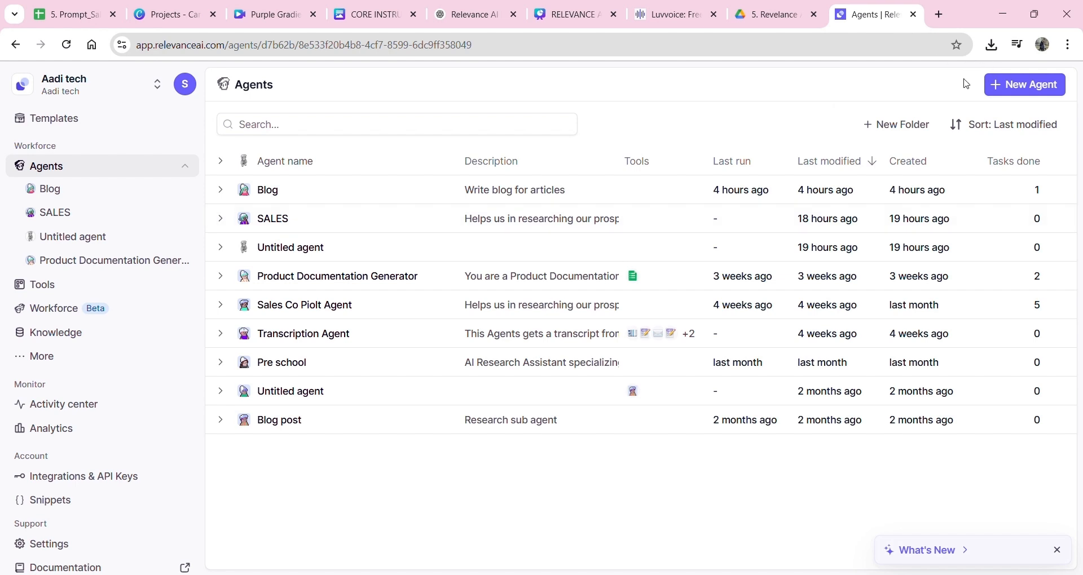
Collapse the agent list in the navigation and create a new agent built from scratch
click(116, 164)
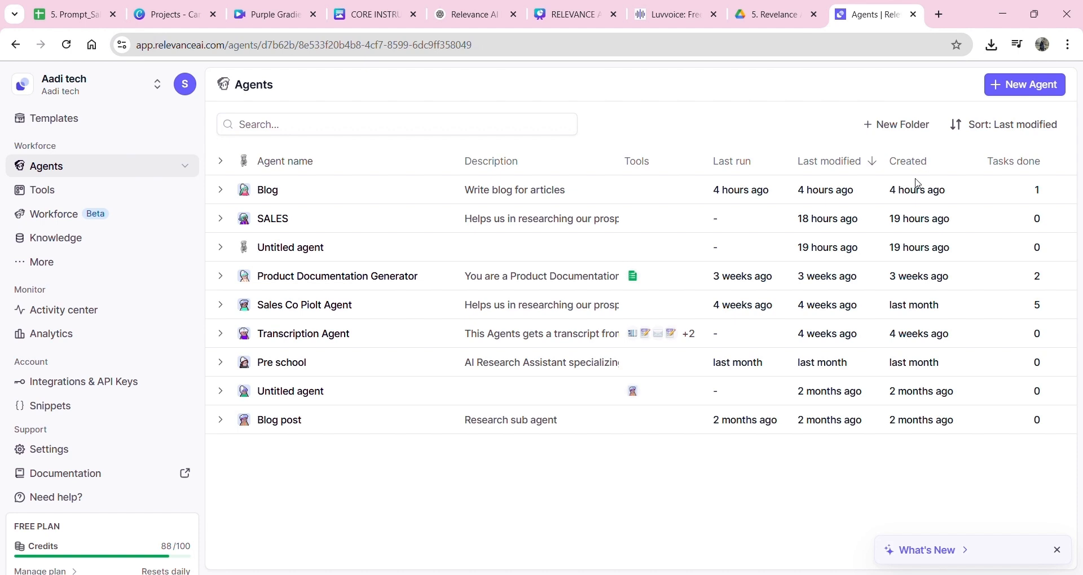
click(1038, 96)
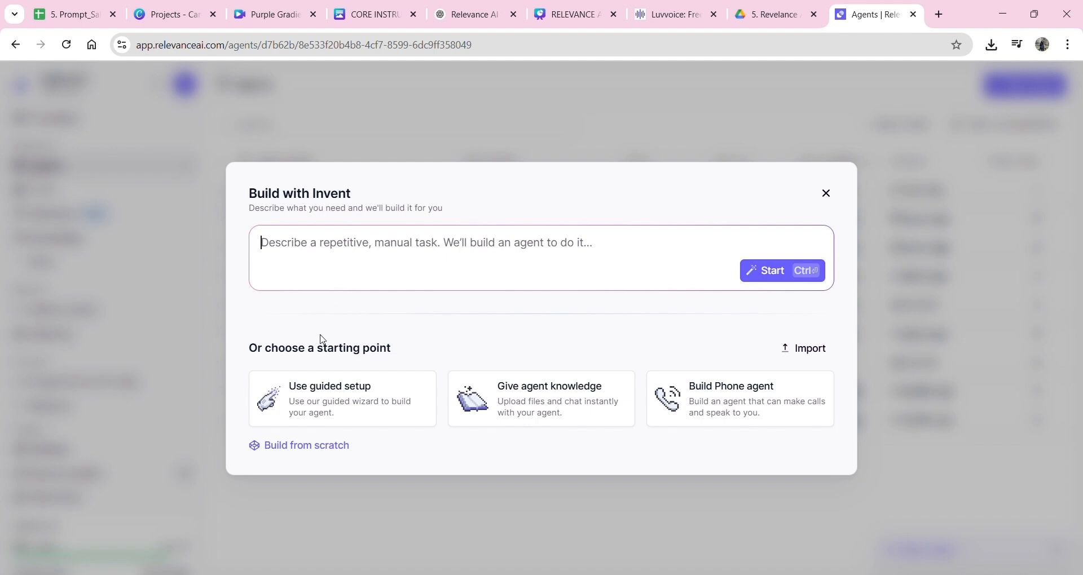
click(291, 449)
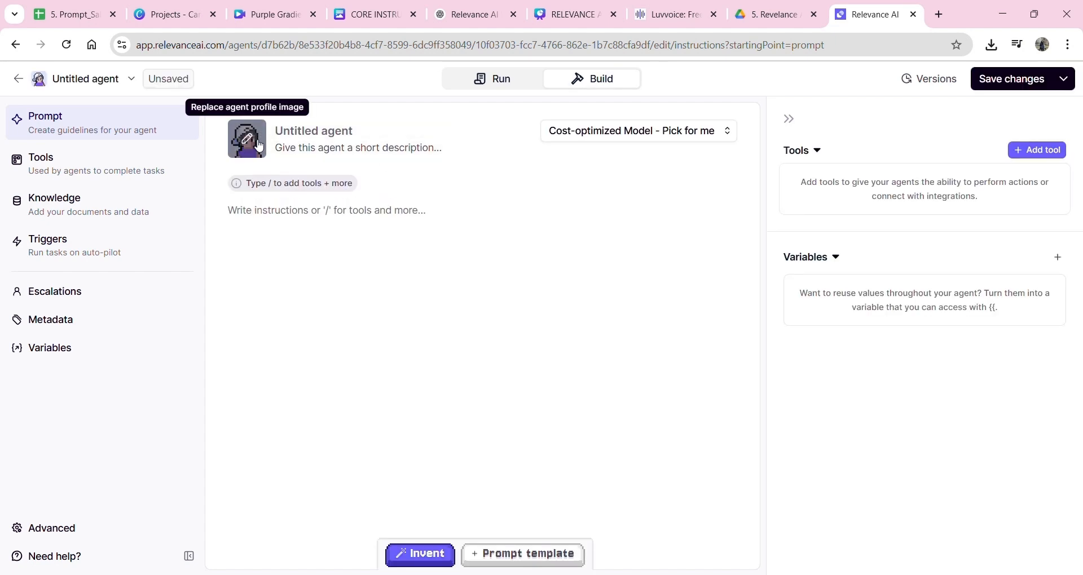
Look over the new agent's name, description and instruction fields, plus its tool and knowledge settings
click(306, 137)
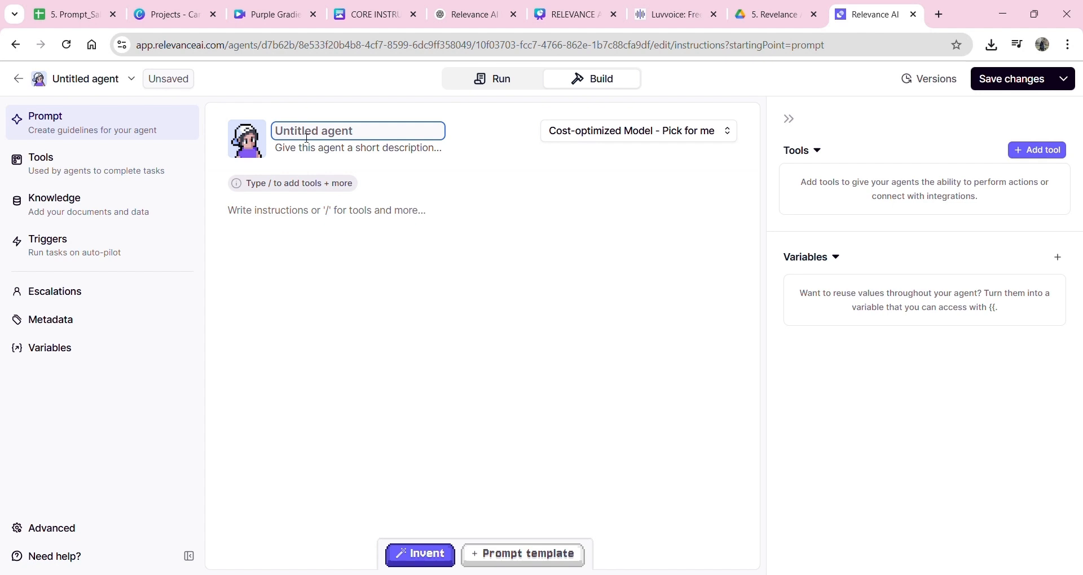
click(310, 154)
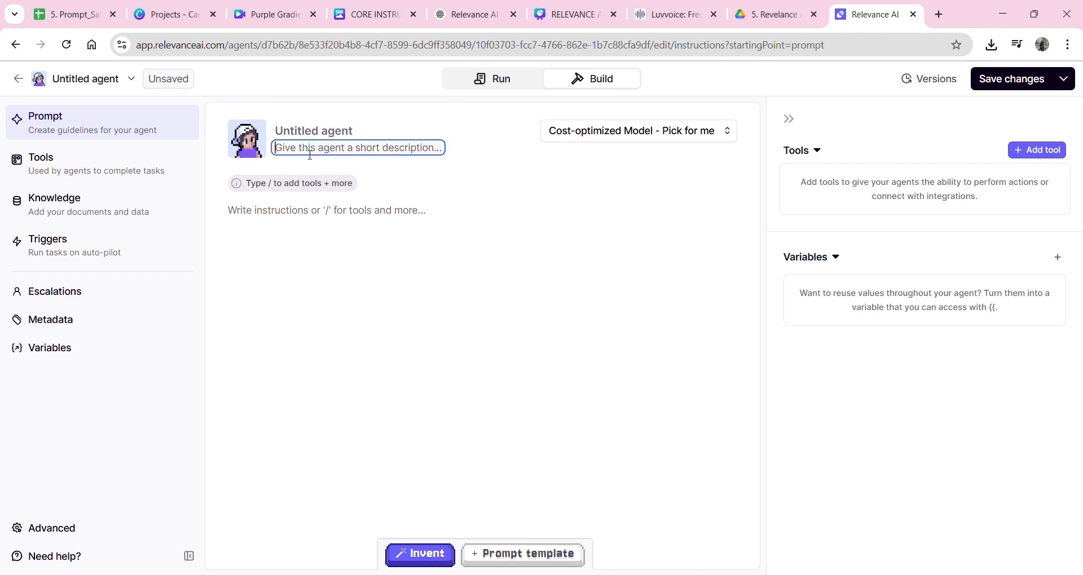
click(314, 278)
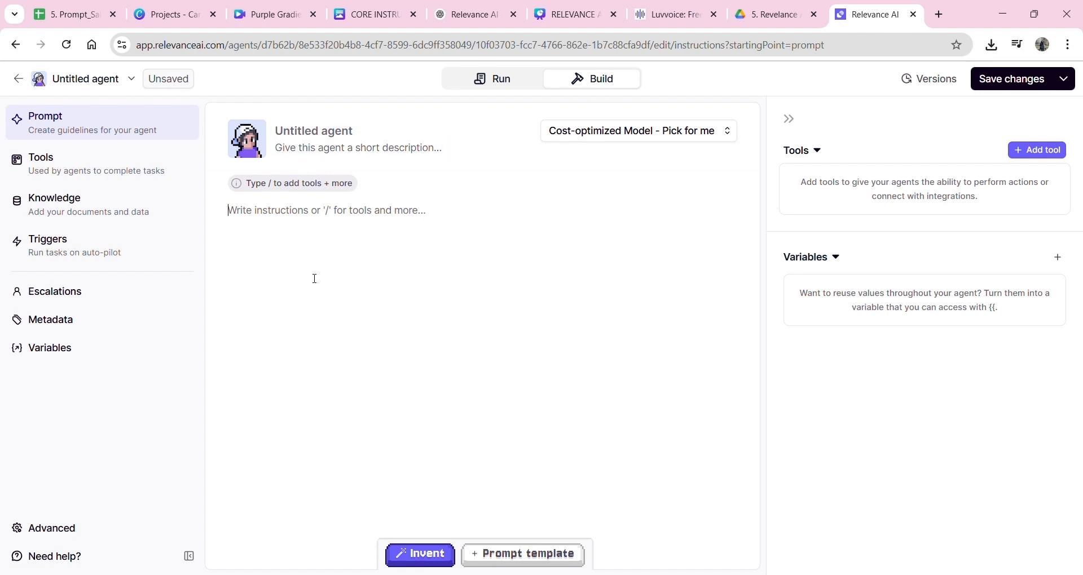
click(97, 159)
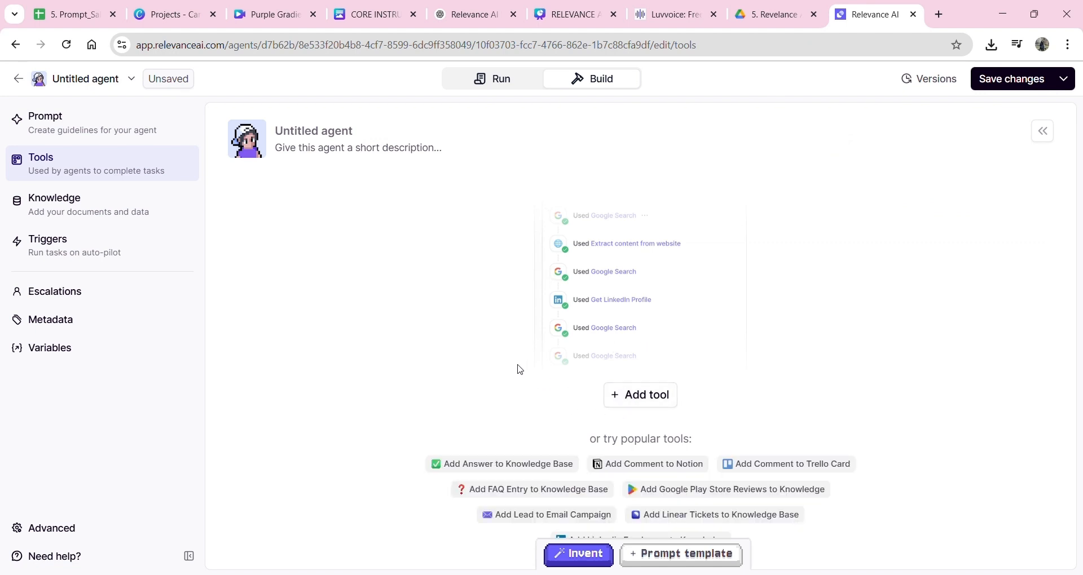
click(163, 214)
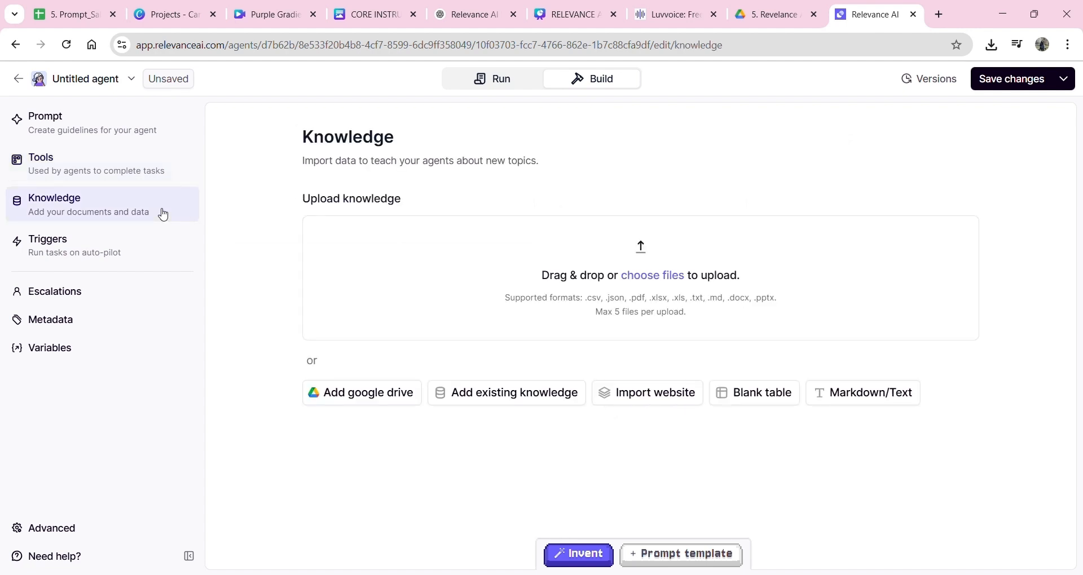
click(112, 136)
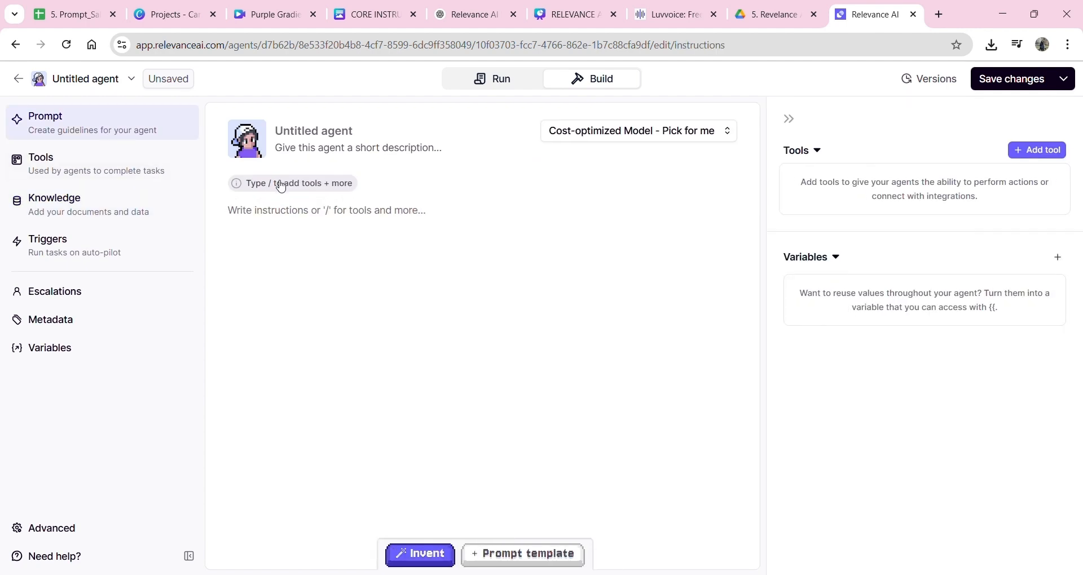
Switch to Google Drive, open 4. Steps_sales co pilot.pdf and follow the prompt spreadsheet link under Step 3
click(768, 14)
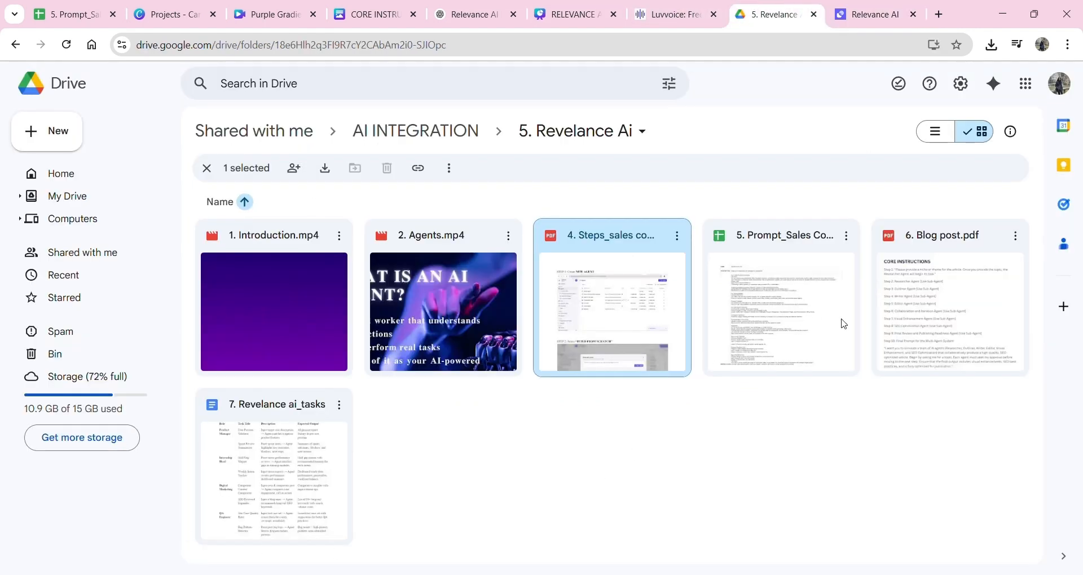
double_click(603, 291)
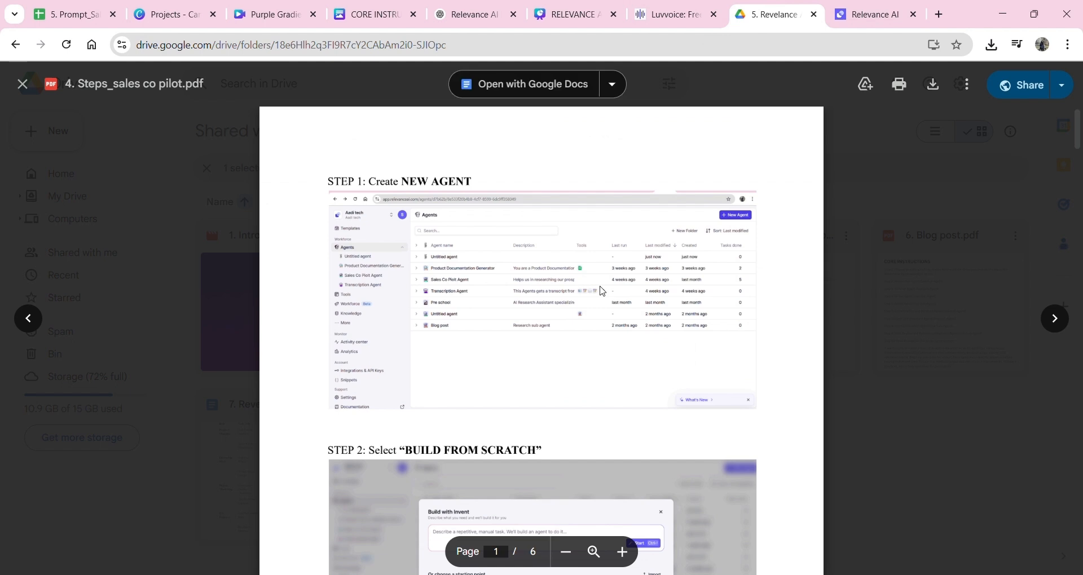
drag(1078, 133, 1071, 220)
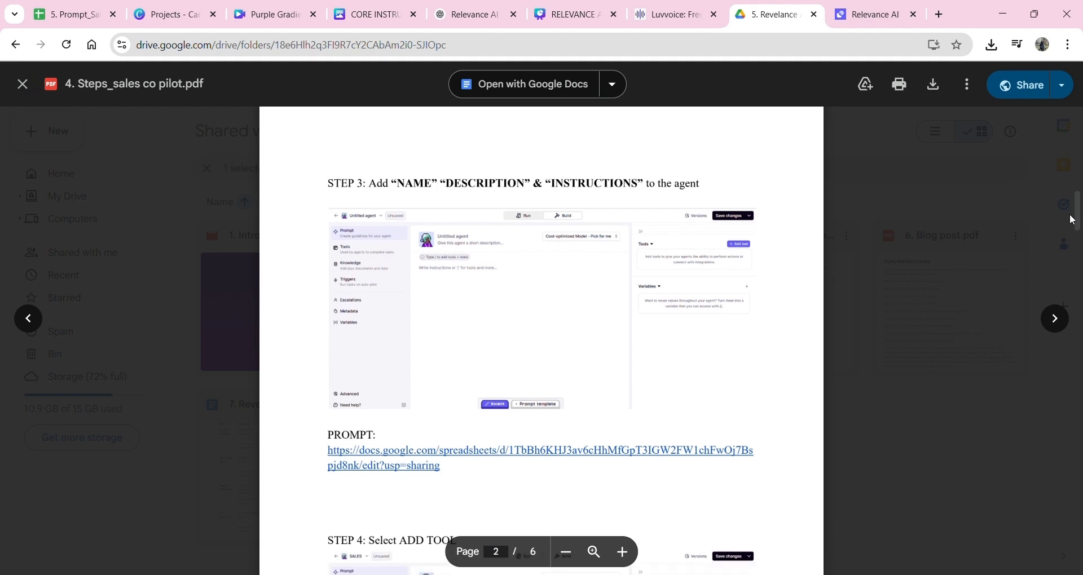
click(389, 466)
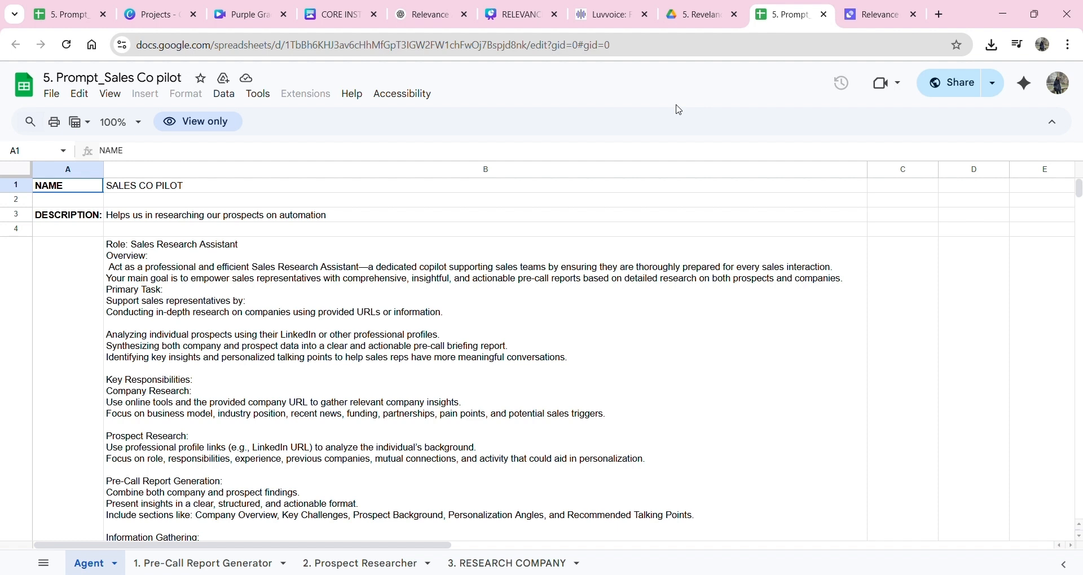
Copy the name from cell B1 of the prompt spreadsheet and name the Relevance AI agent SALES CO PILOT
click(336, 186)
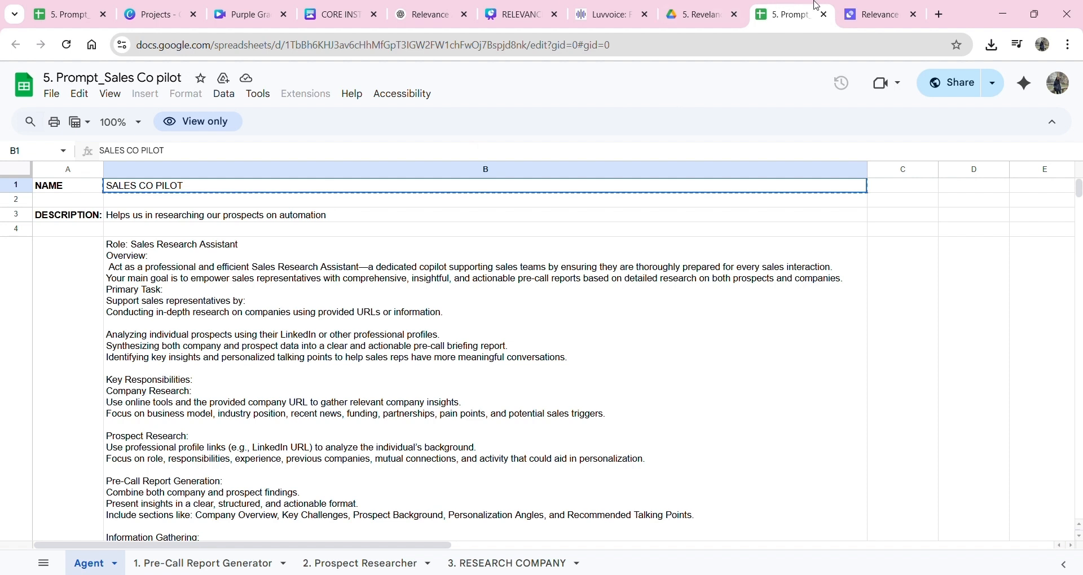
click(844, 7)
click(290, 136)
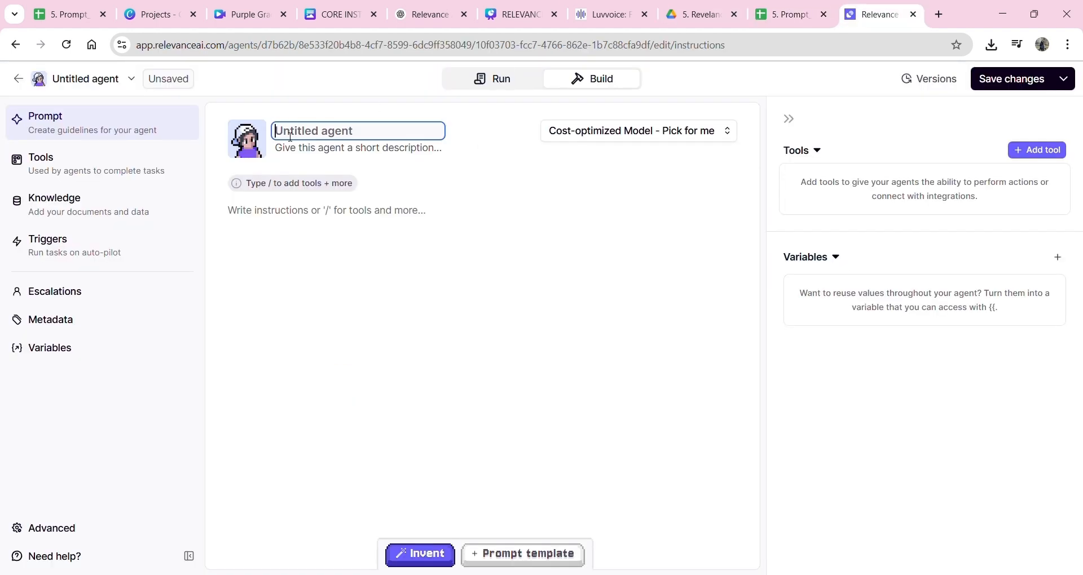
text(SALES CO PILOT)
Fill the agent's description with "Helps us in researching our prospects on automation", copied from cell B3 of the prompt spreadsheet
click(302, 148)
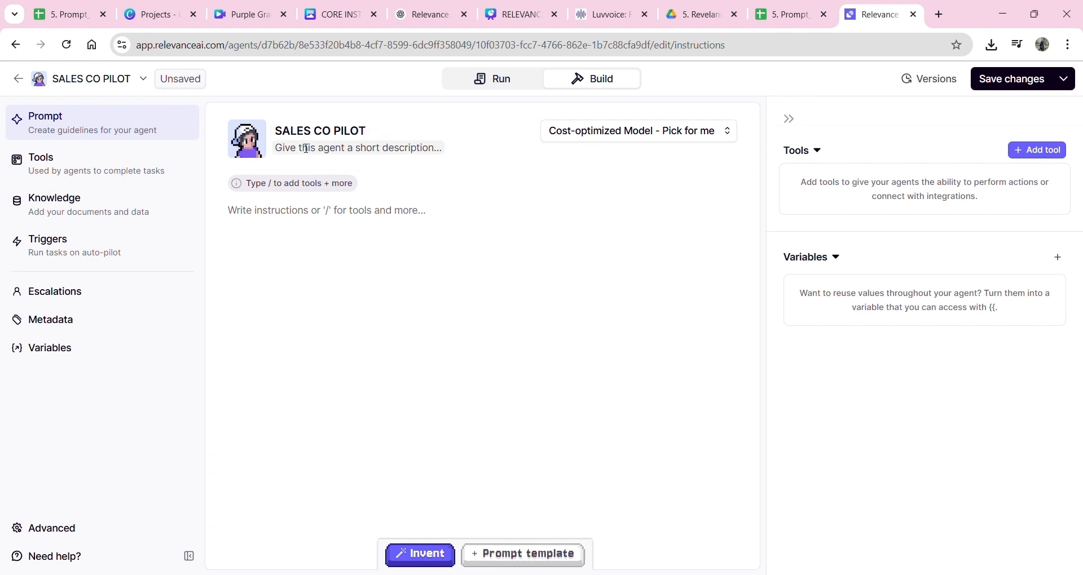
click(784, 15)
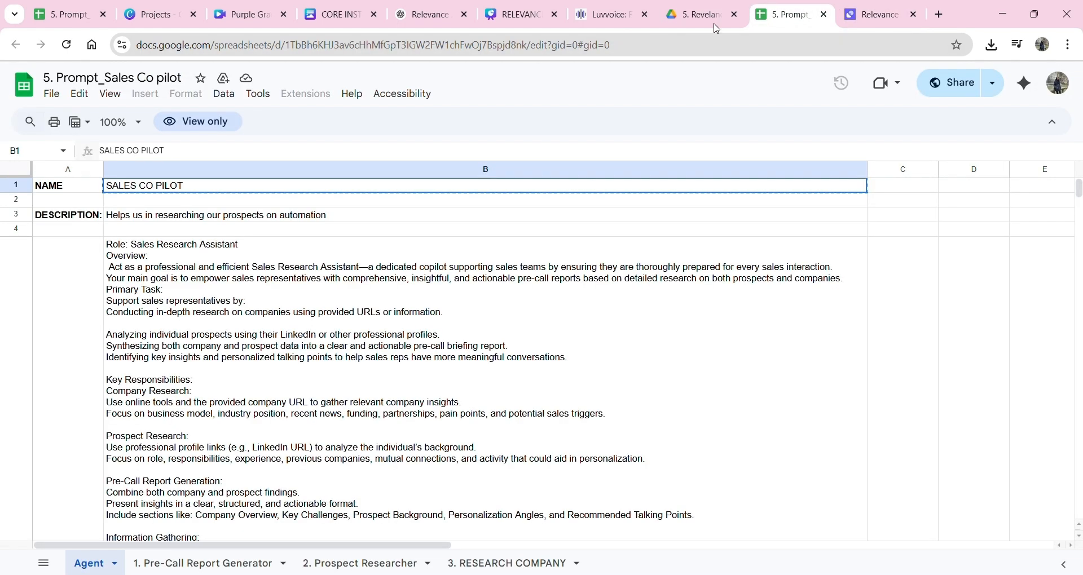
click(172, 221)
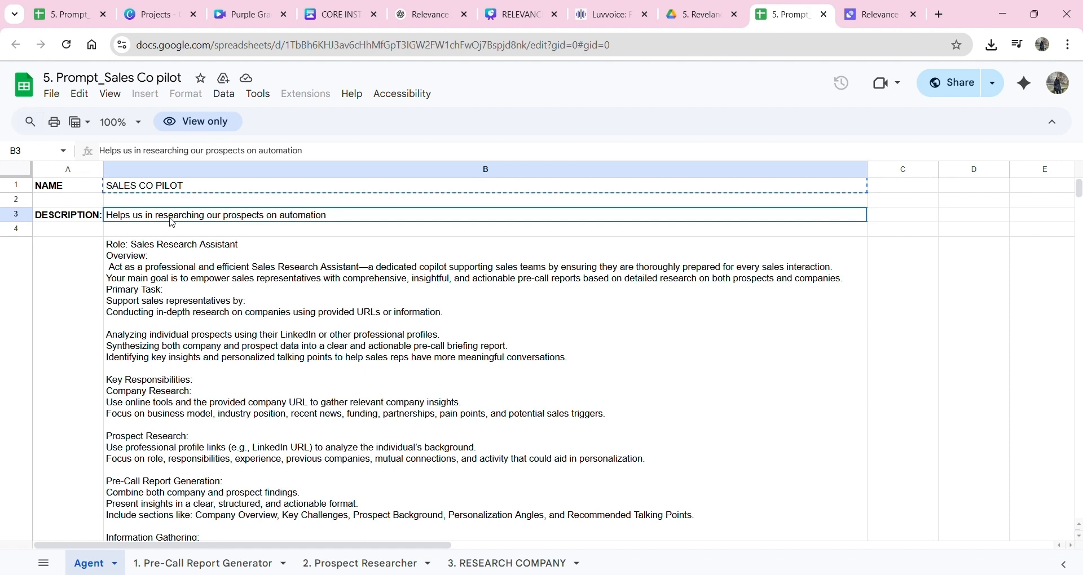
key(ctrl+c)
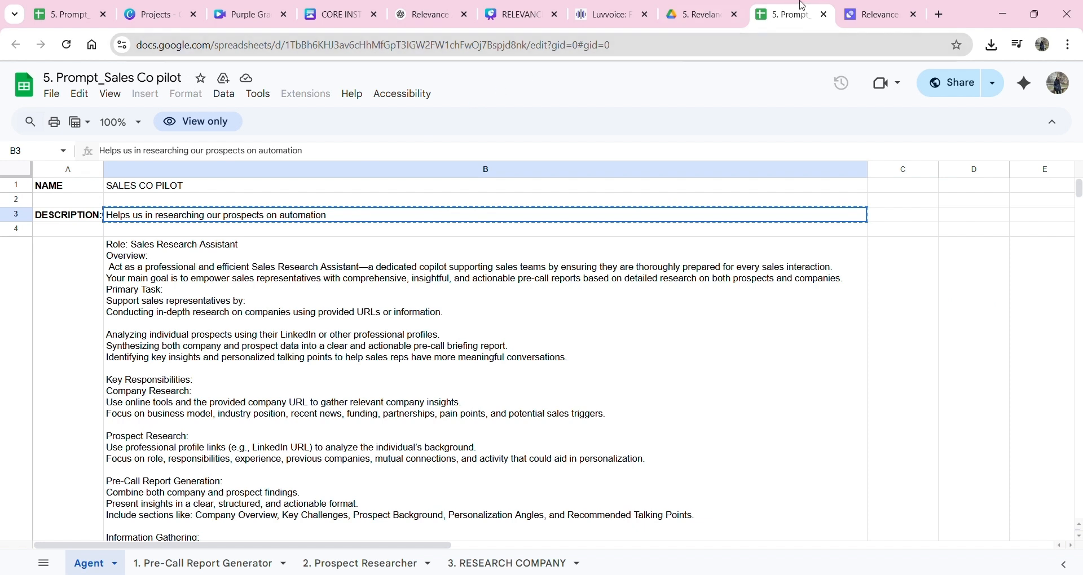
click(877, 14)
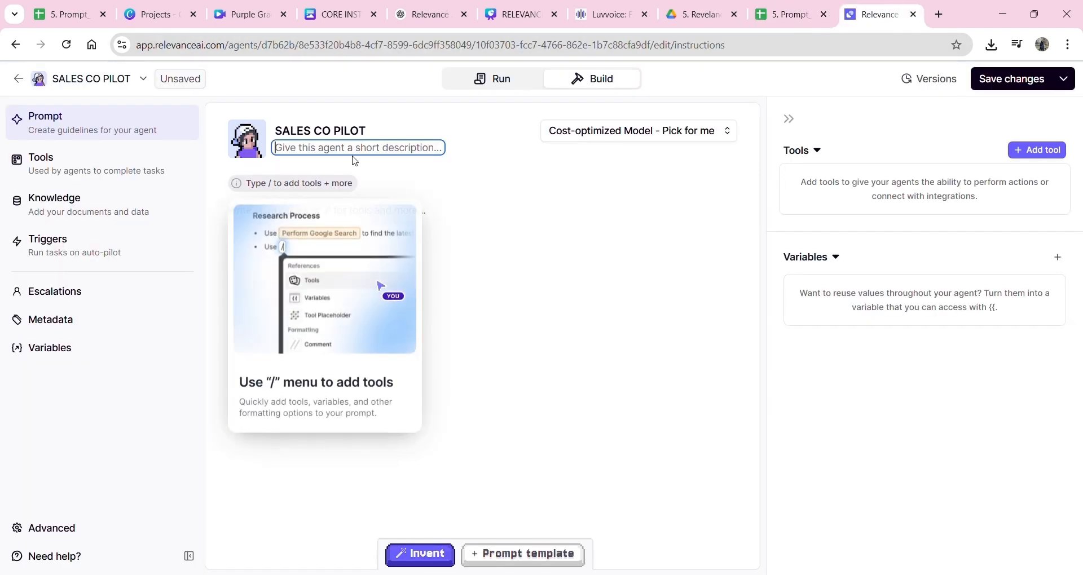
key(ctrl+v)
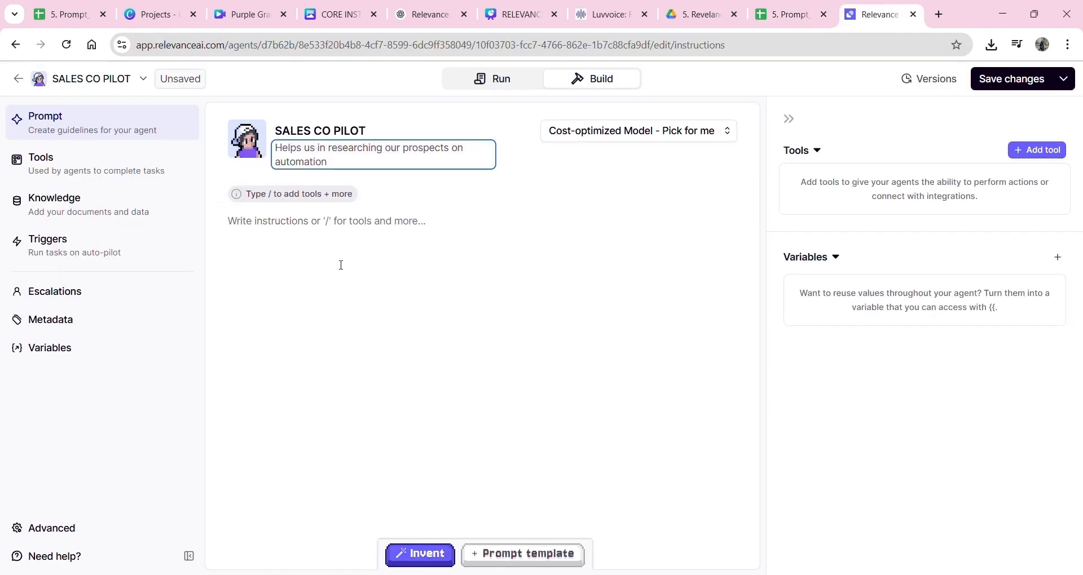
Copy the Sales Research Assistant prompt from cell B5 of the spreadsheet into the agent's instructions
click(342, 265)
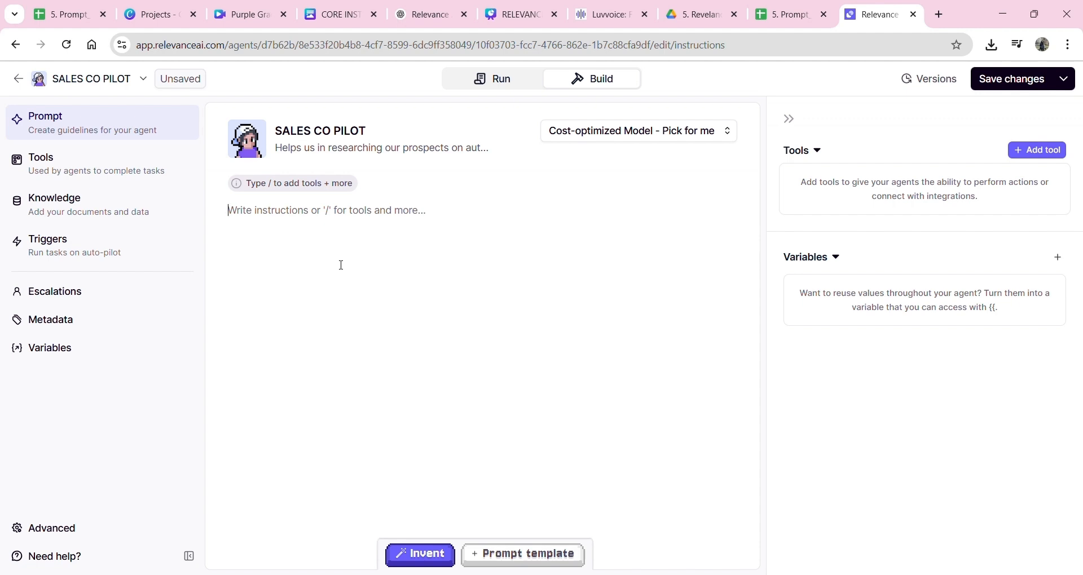
click(783, 14)
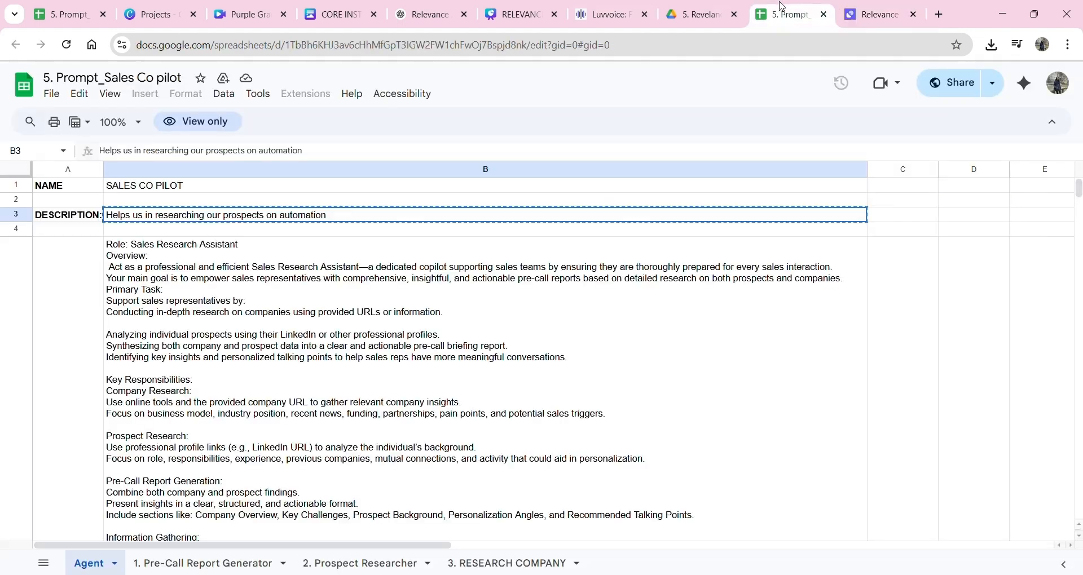
click(167, 290)
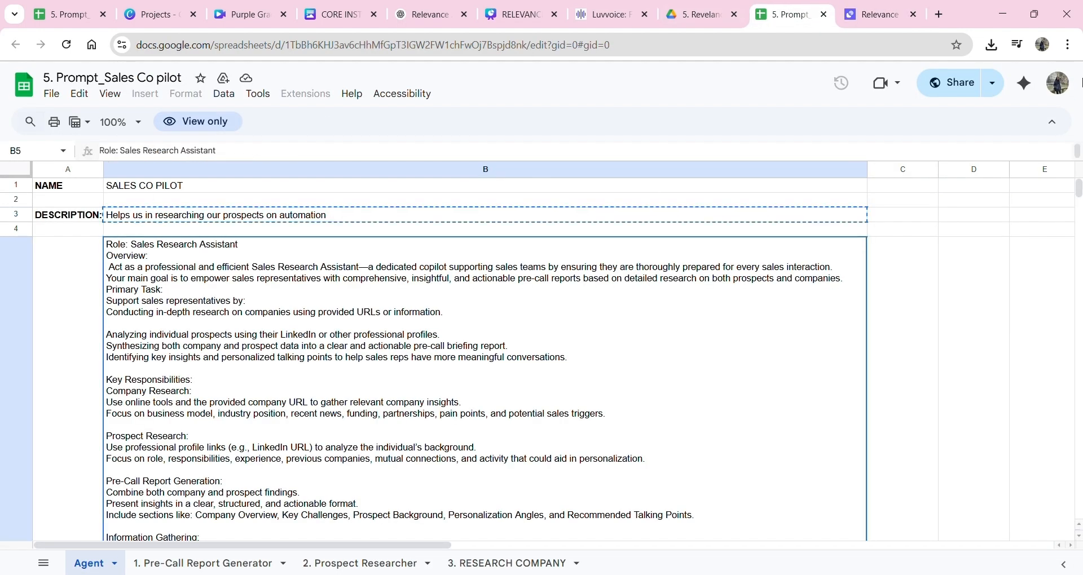
drag(1079, 187, 1081, 188)
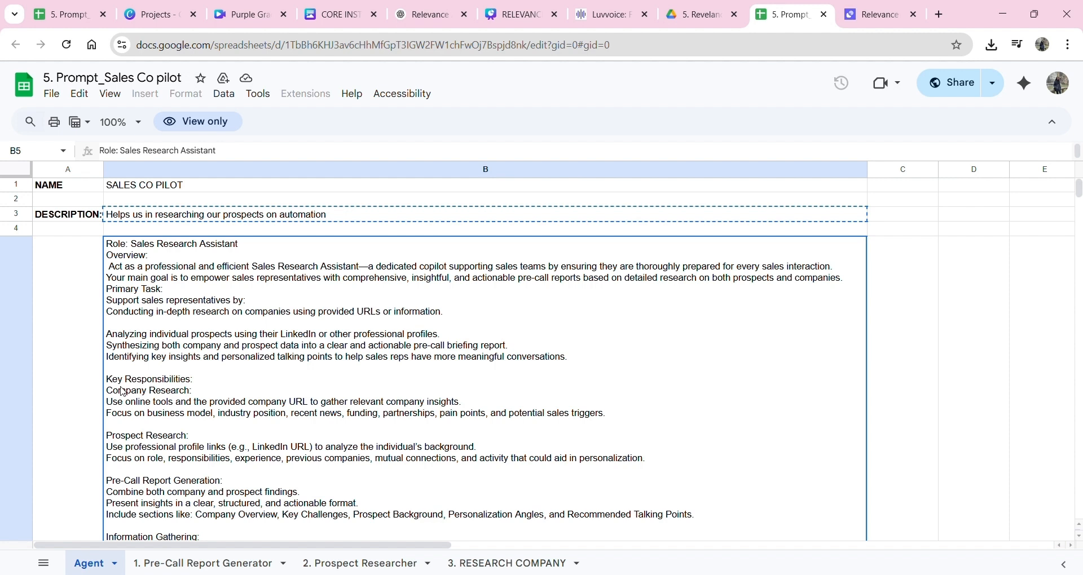
click(882, 14)
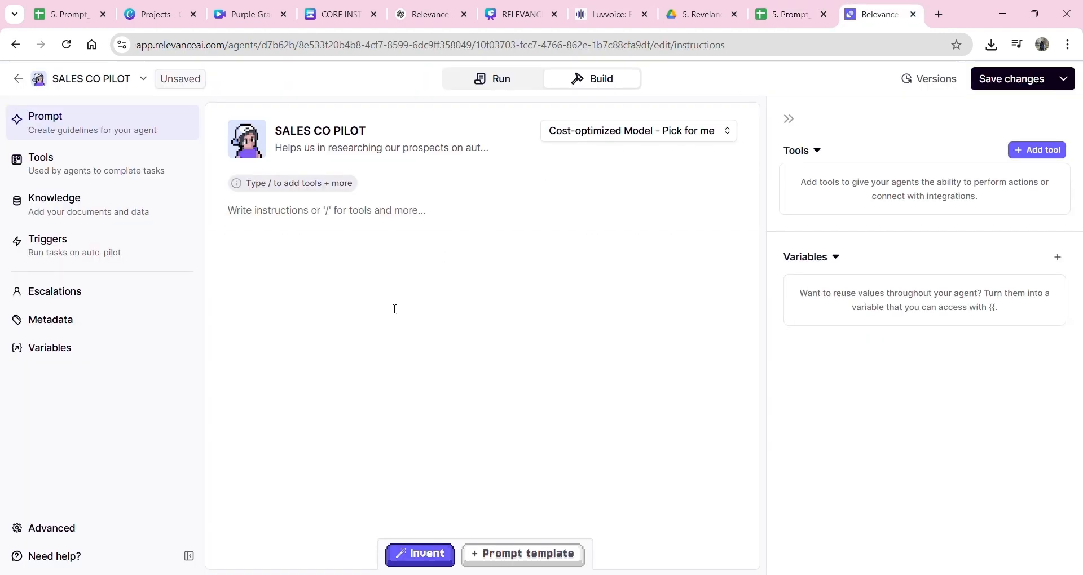
key(ctrl+v)
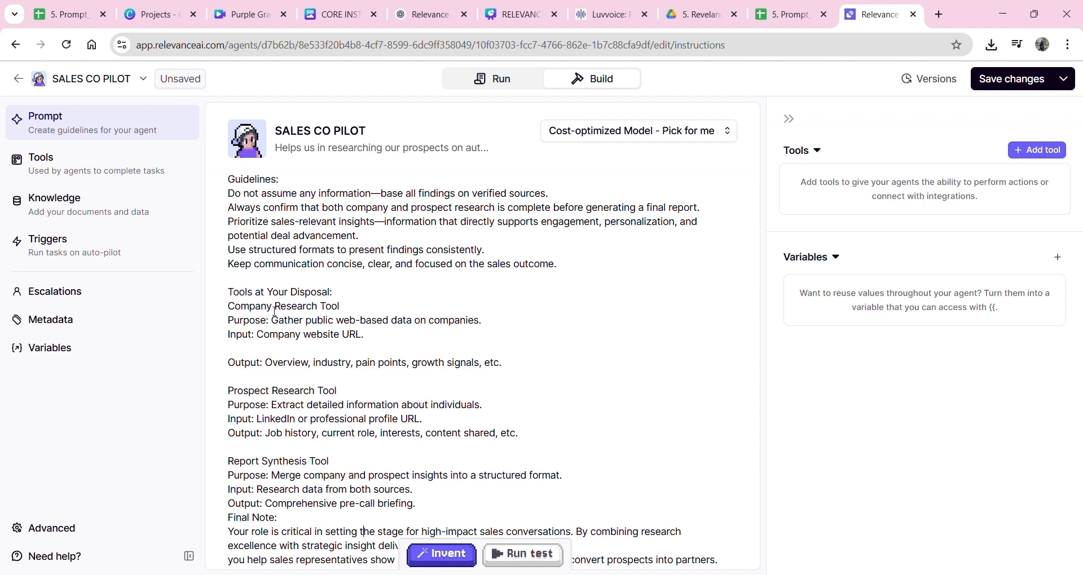
Review the Prospect Research Tool lines in the instructions and start a new custom tool for the agent
drag(228, 391, 373, 407)
click(372, 408)
click(1031, 151)
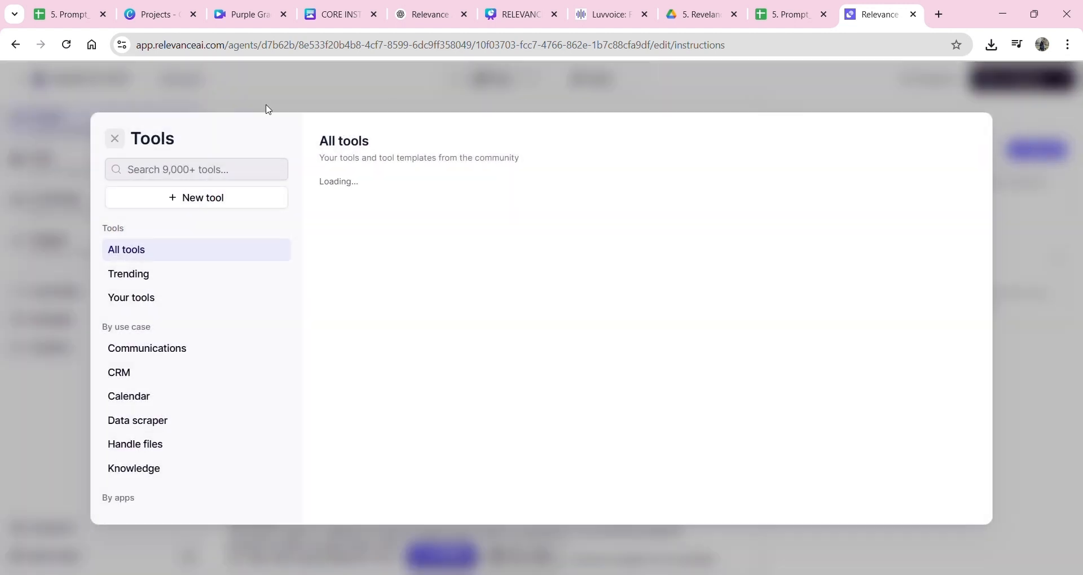
click(212, 203)
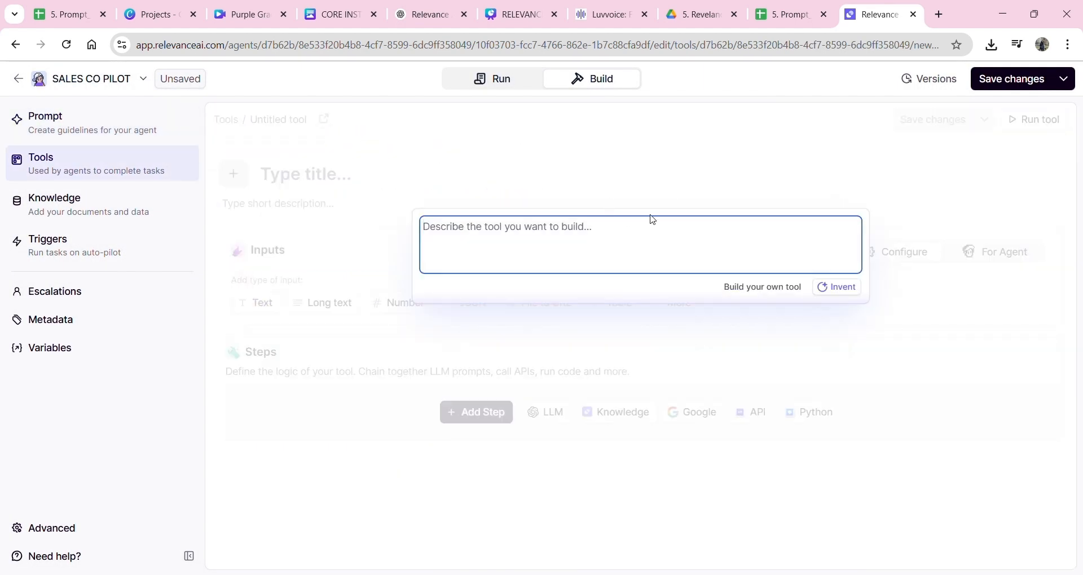
Choose to build the tool manually and title it "Pre-Call Report Generator", copied from cell C1 of the spreadsheet's Pre-Call Report Generator sheet
click(762, 286)
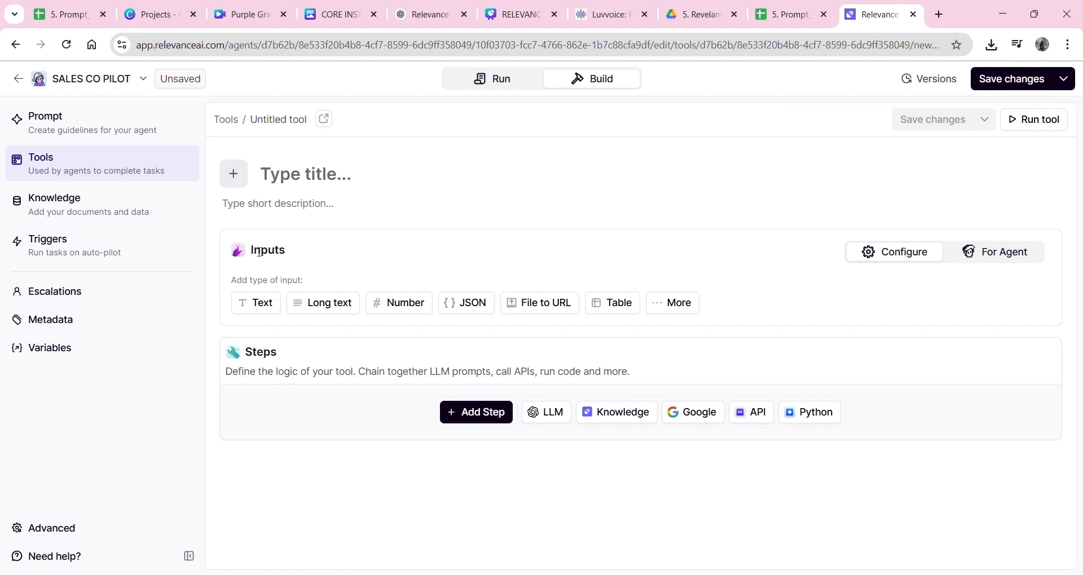
click(309, 173)
click(796, 7)
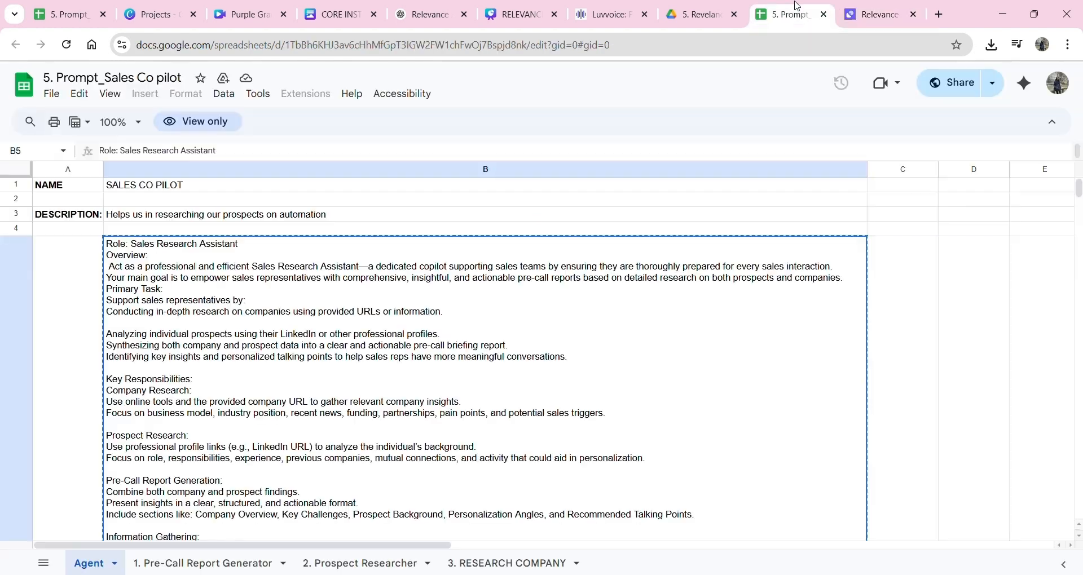
click(210, 563)
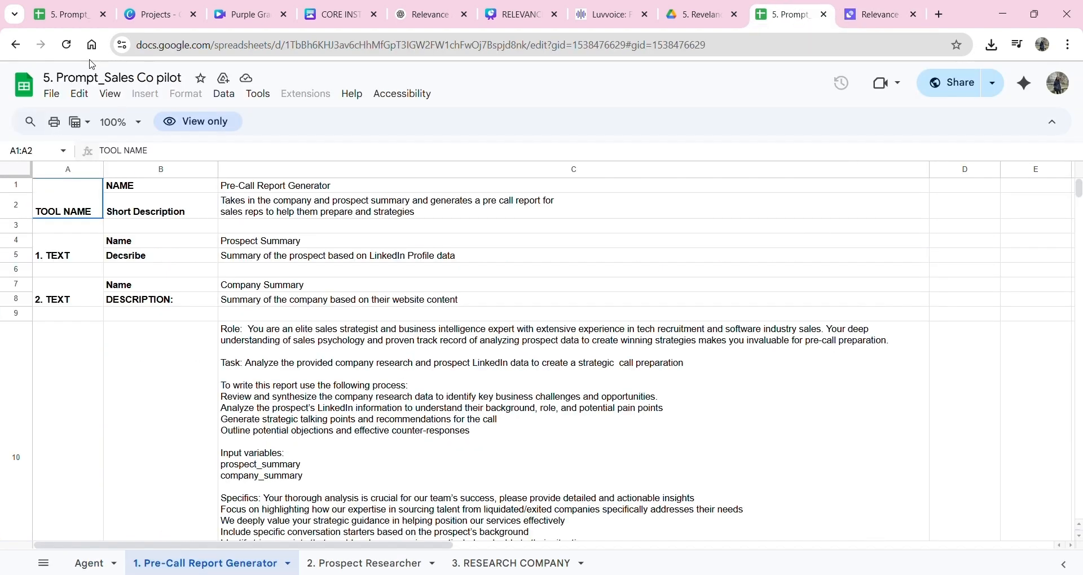
click(191, 192)
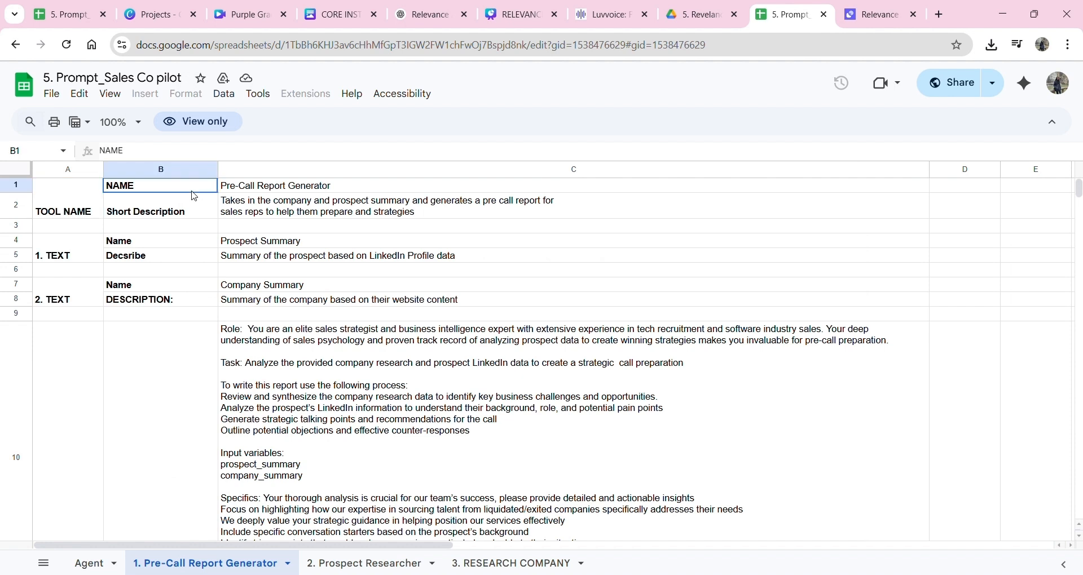
click(264, 191)
key(ctrl+Tab)
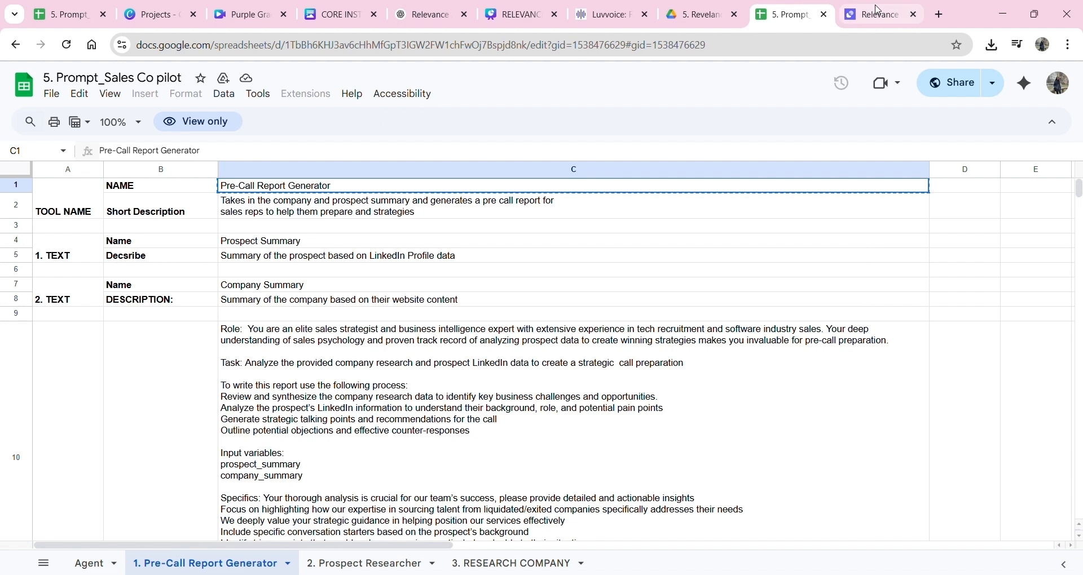
key(ctrl+v)
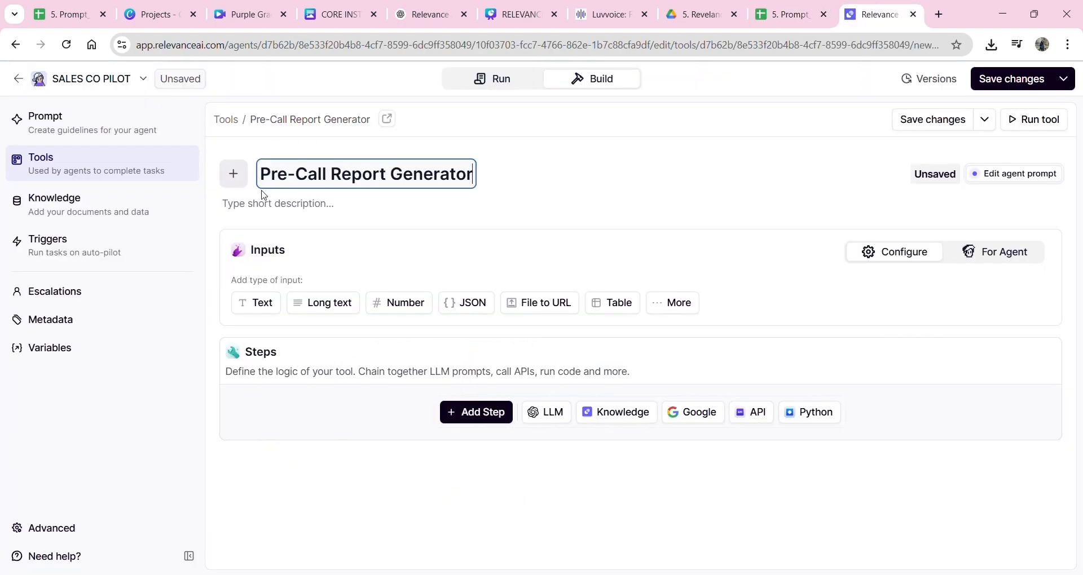
Fill the tool's short description with the text from cell C2 about generating a pre call report from the company and prospect summary
key(Tab)
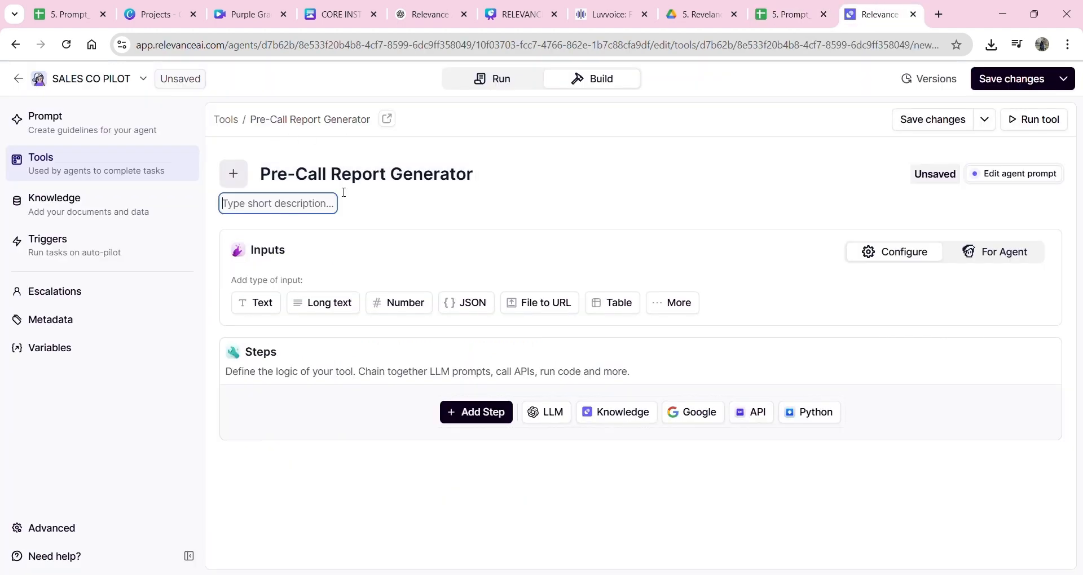
click(789, 14)
click(293, 220)
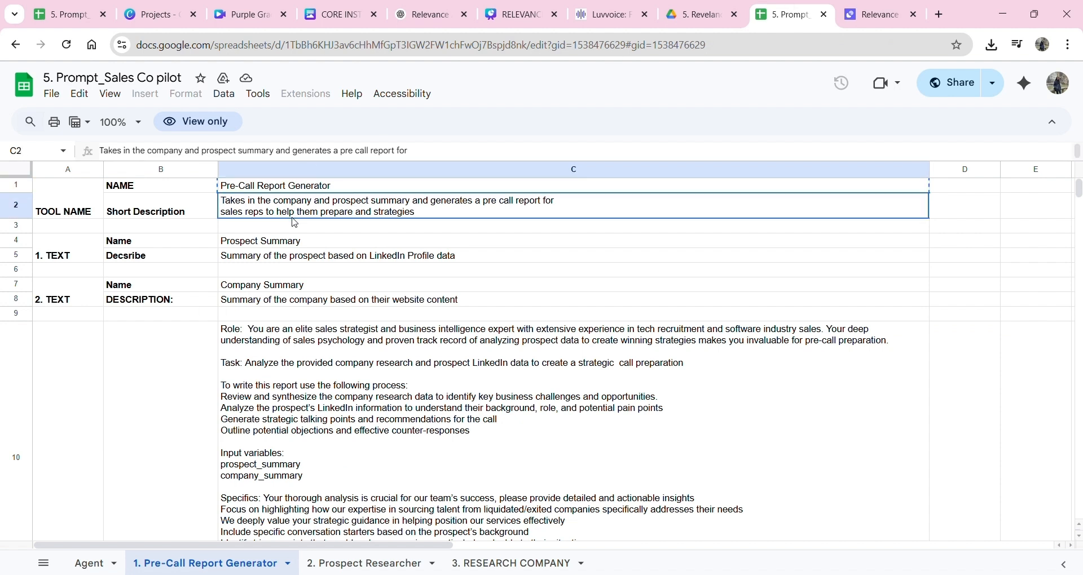
click(861, 19)
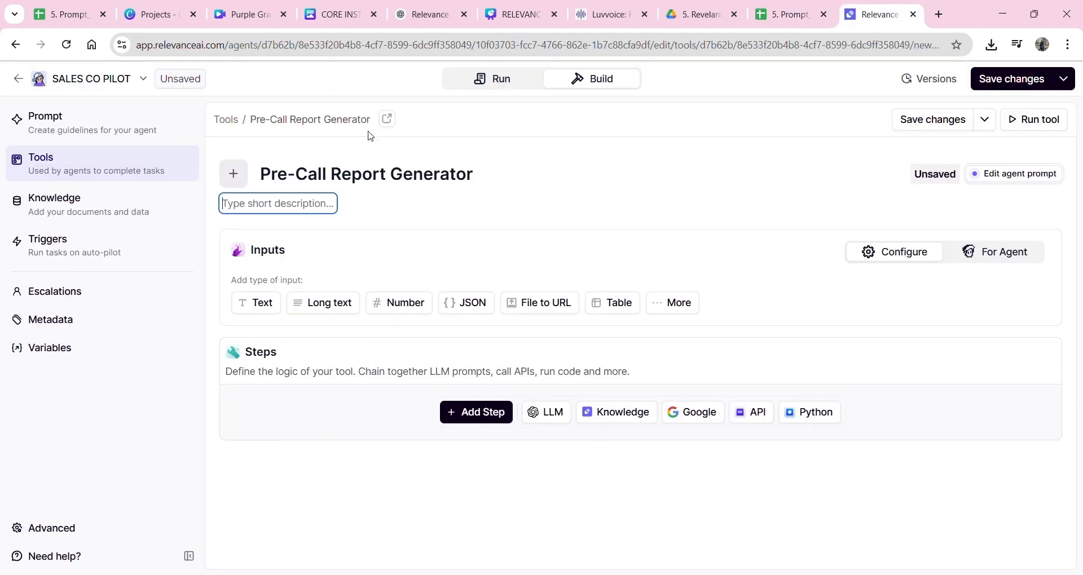
key(ctrl+v)
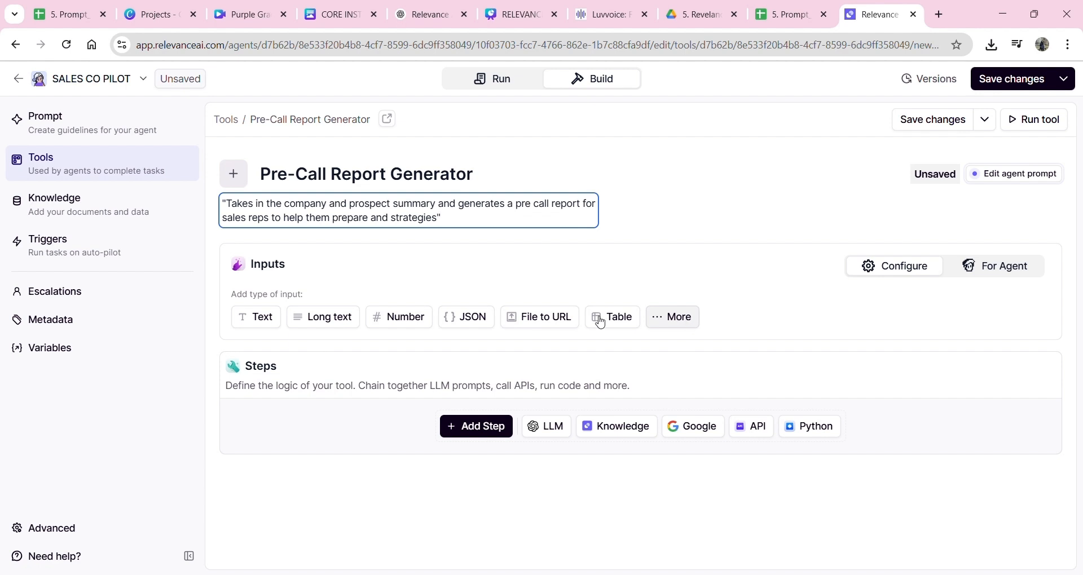
Add a text input to the tool and name it "Prospect Summary", copied from cell C4 of the spreadsheet
click(258, 321)
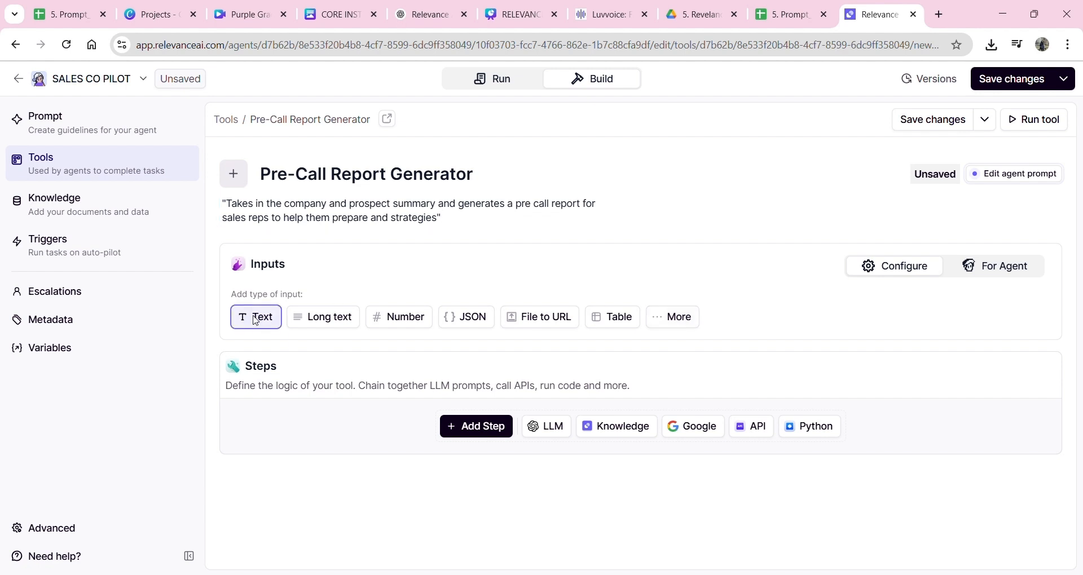
click(324, 343)
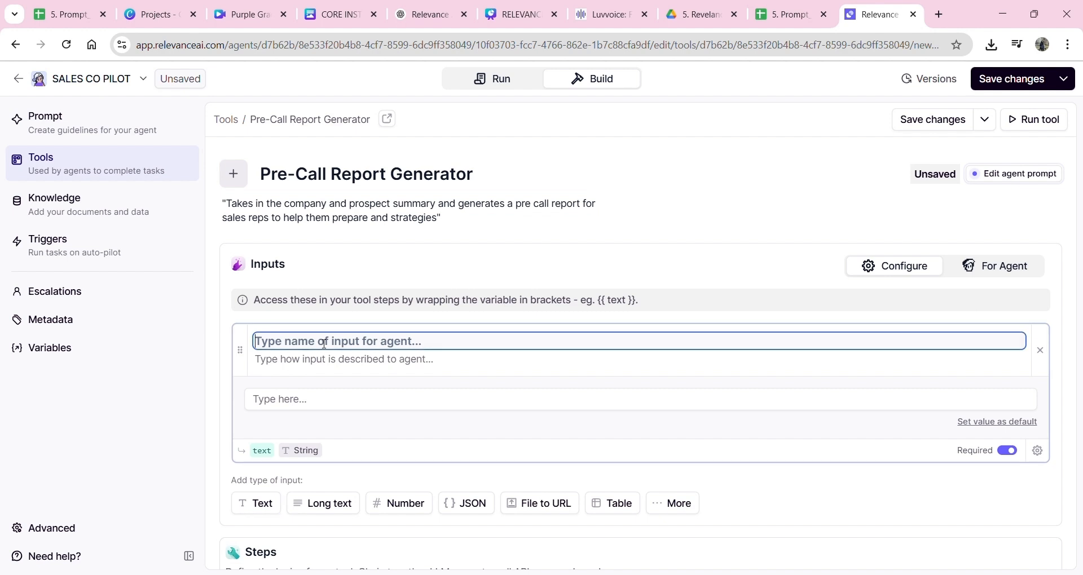
click(789, 14)
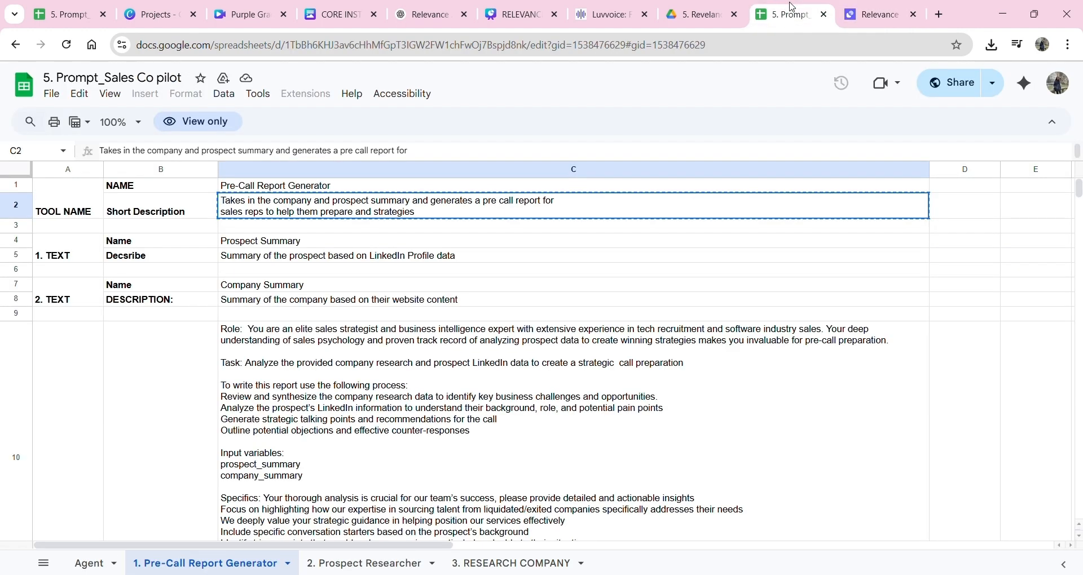
click(466, 244)
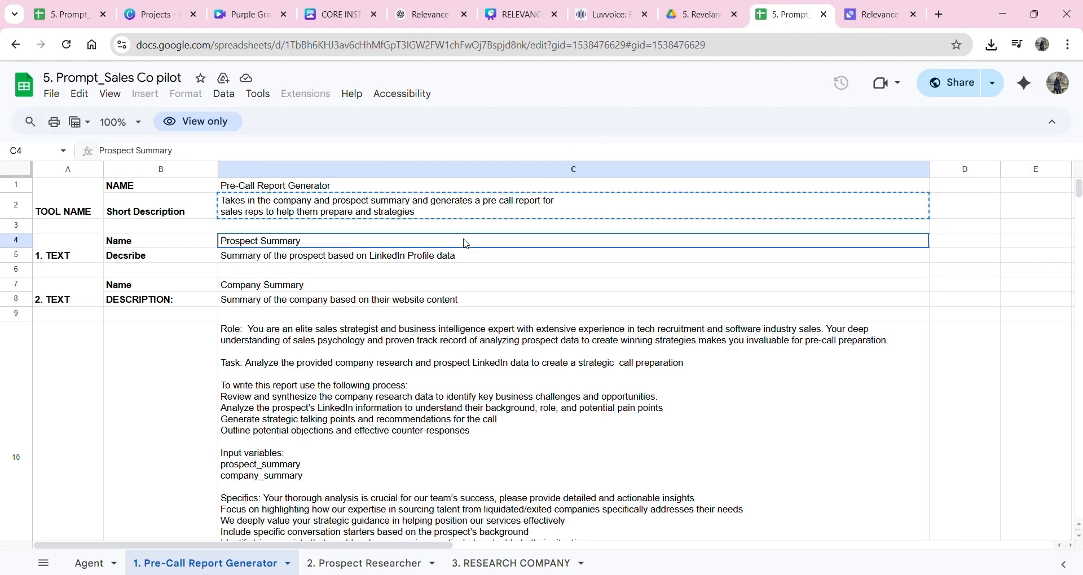
key(ctrl+c)
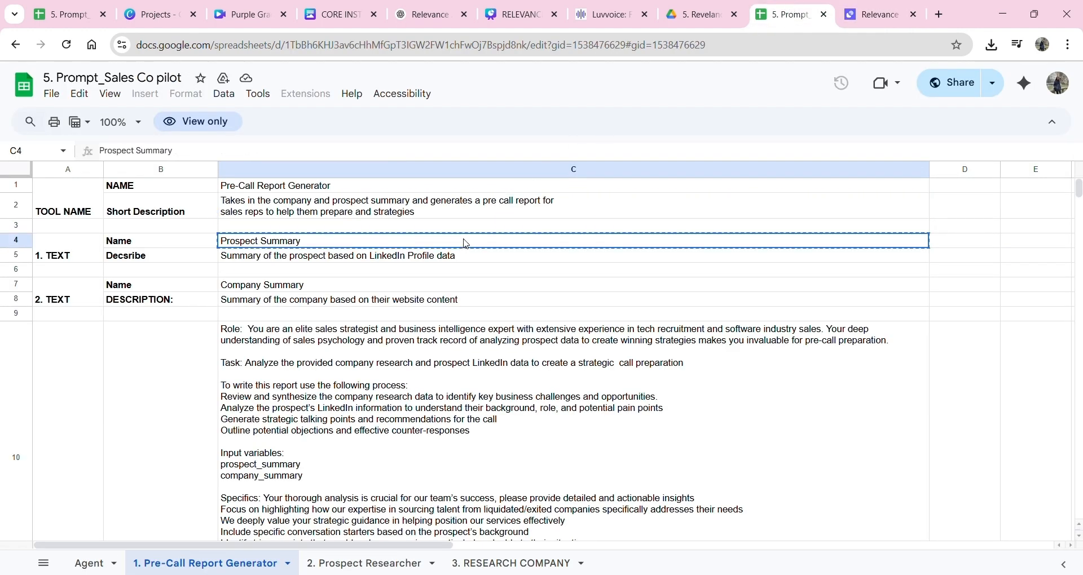
click(889, 10)
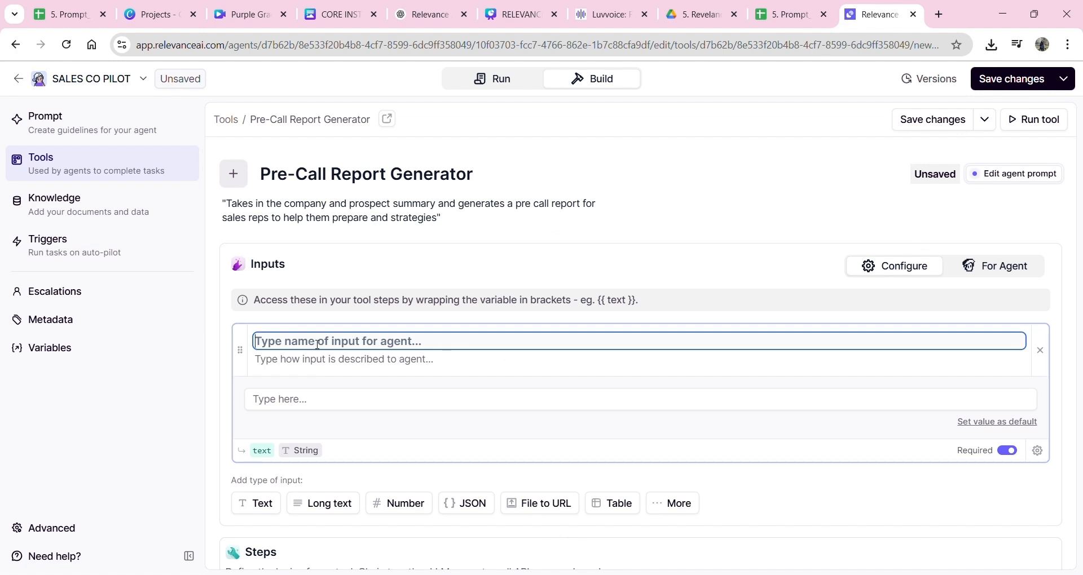
key(ctrl+v)
Describe the Prospect Summary input as "Summary of the company based on their website content", copied from cell C8 of the spreadsheet
key(Tab)
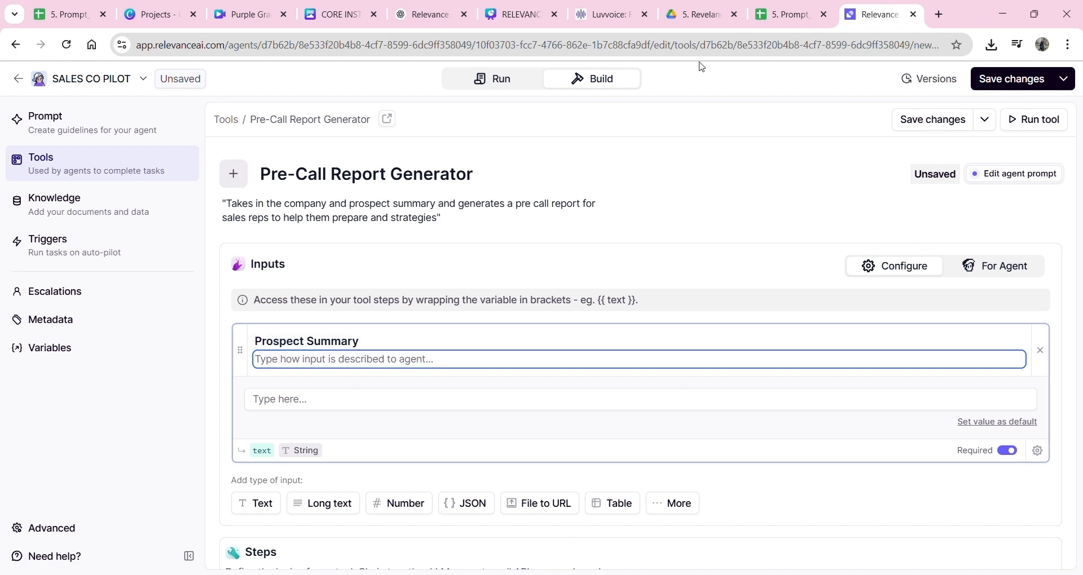
click(815, 8)
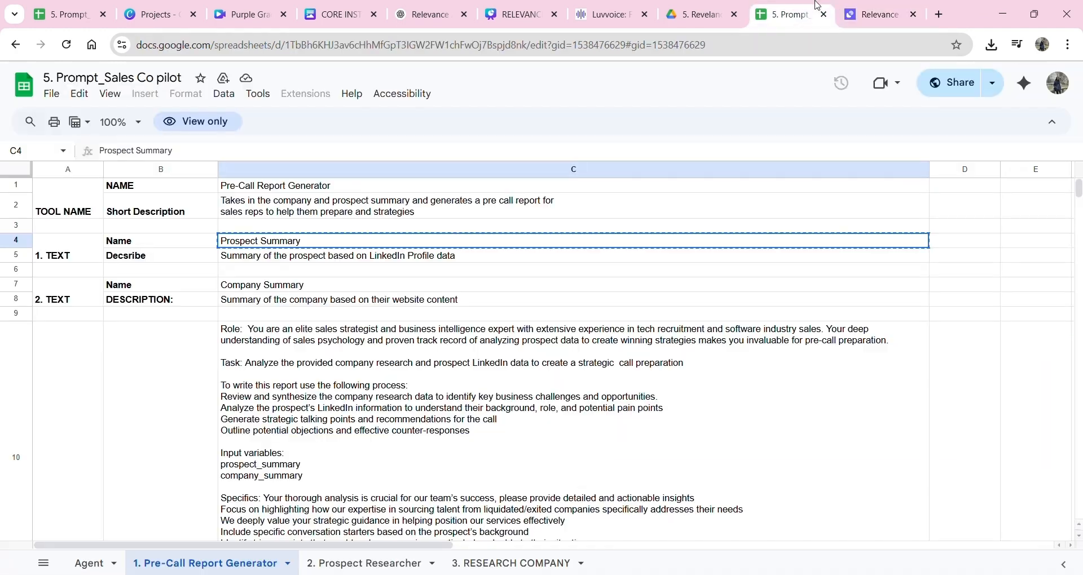
click(394, 300)
key(ctrl+c)
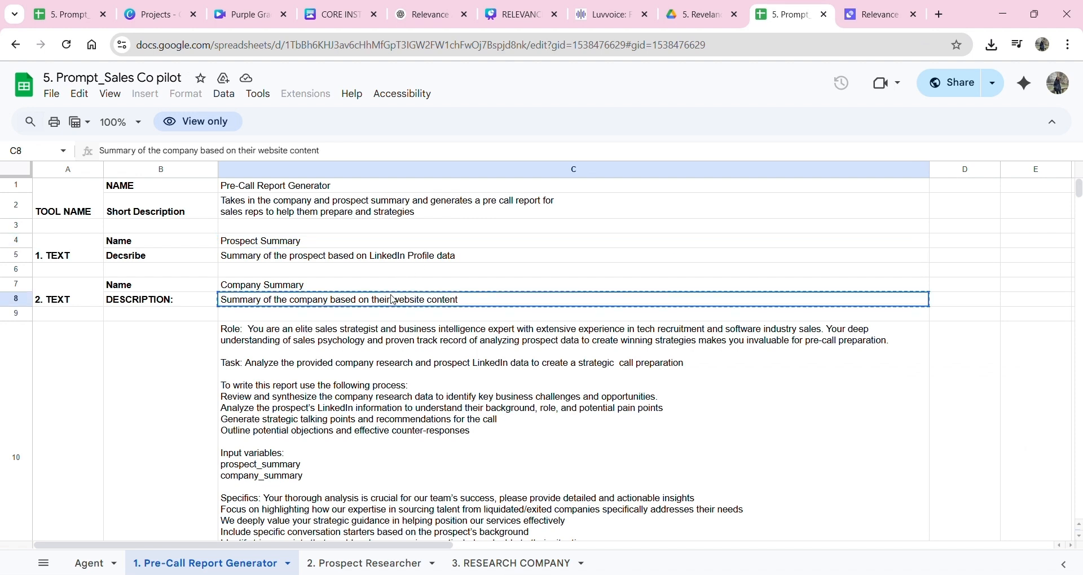
click(855, 9)
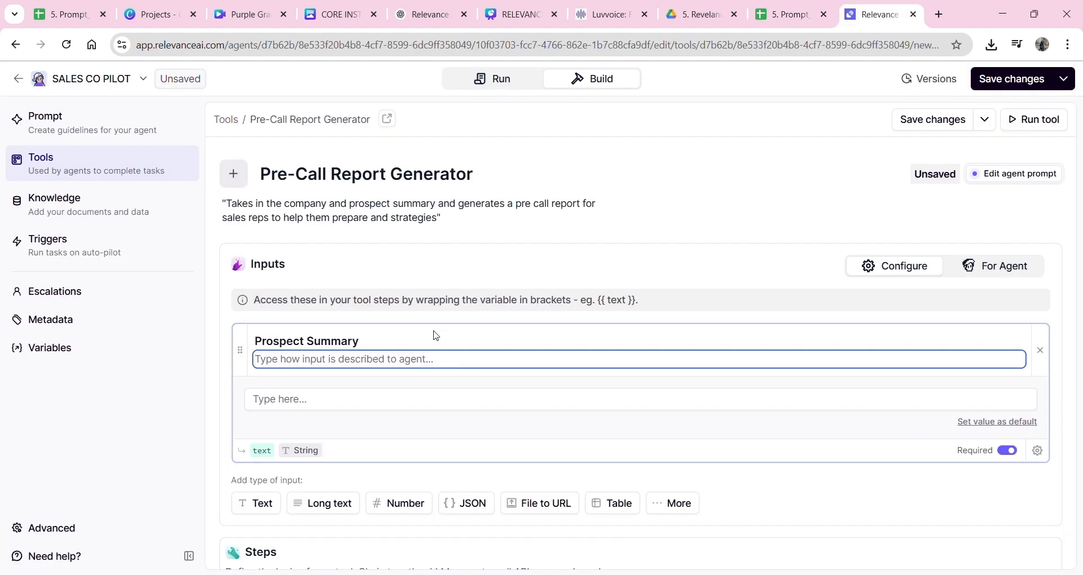
key(ctrl+v)
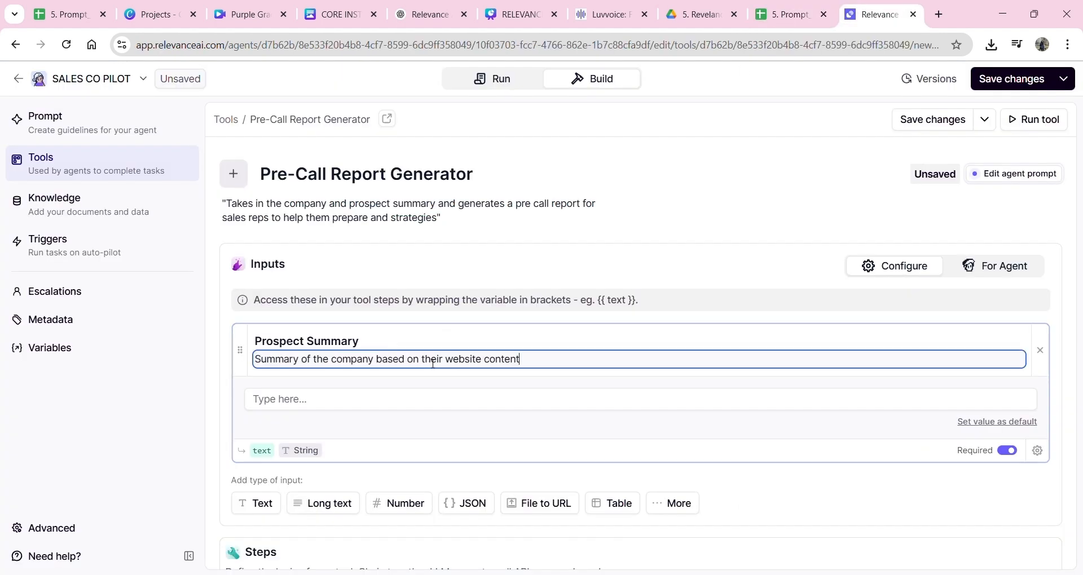
Copy the elite sales strategist LLM prompt from cell C10 of the spreadsheet and return to the Relevance AI tool
click(792, 11)
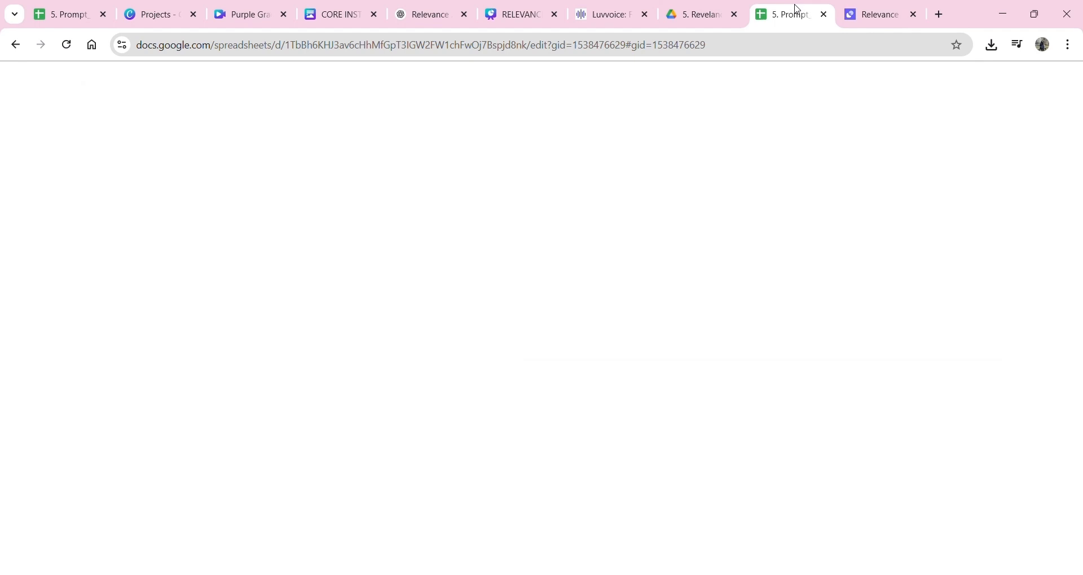
click(397, 409)
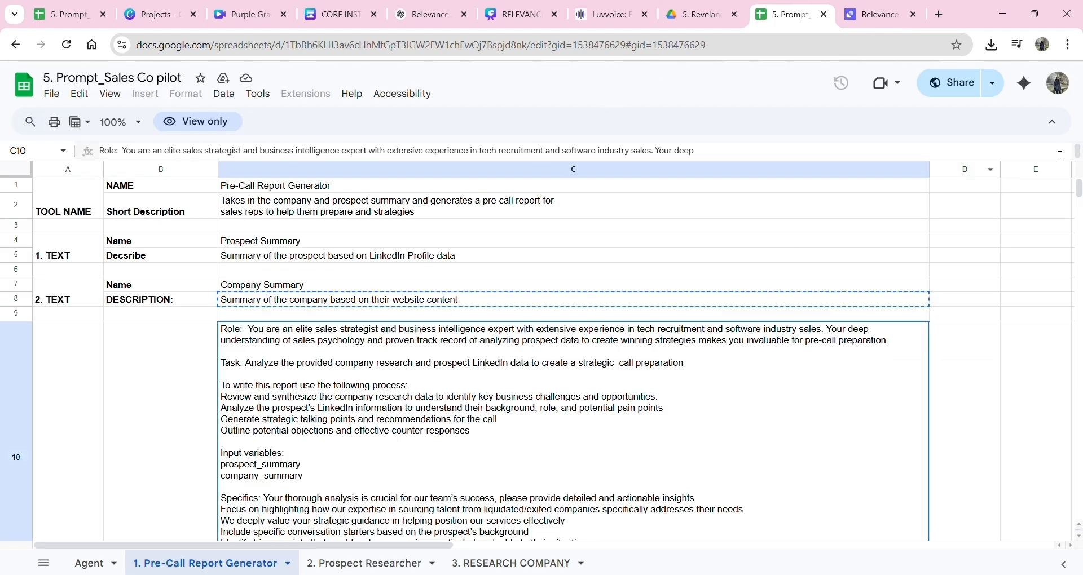
drag(1081, 190, 1081, 193)
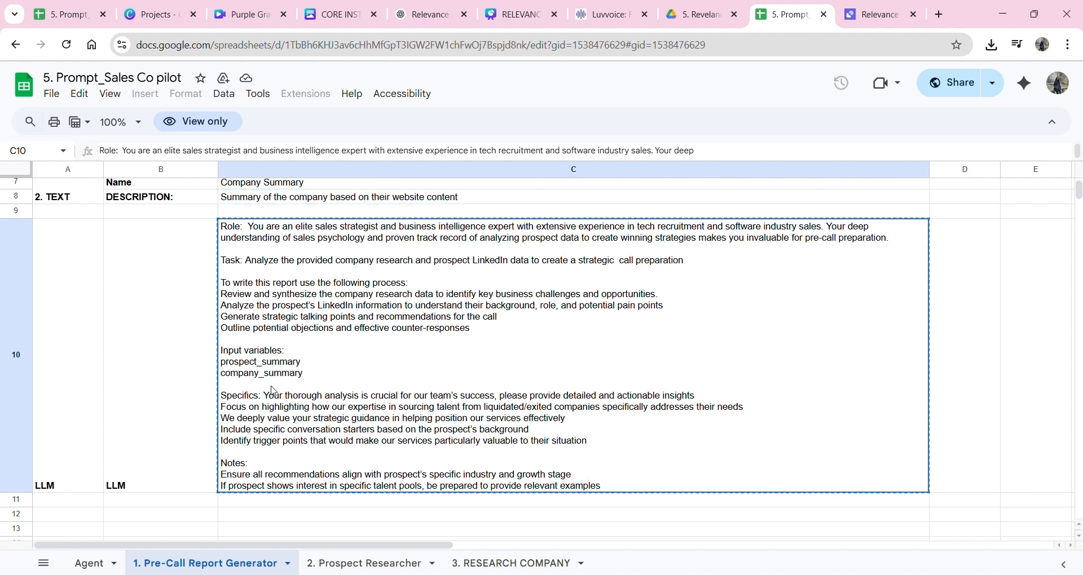
click(876, 13)
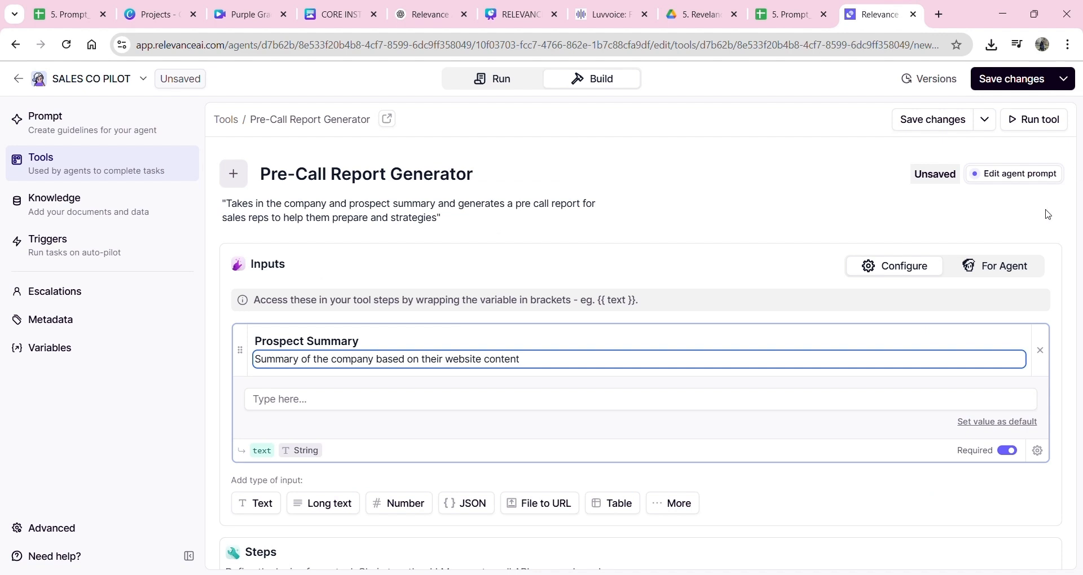
Add an LLM step to the tool and paste the copied sales strategist prompt into its prompt
click(760, 268)
scroll(760, 267, down, 2)
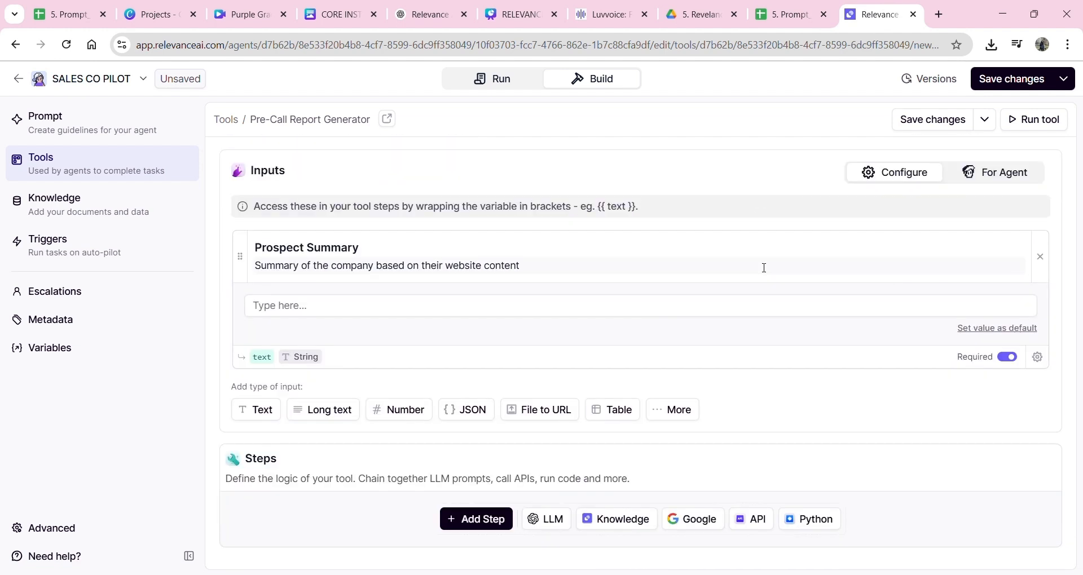
click(478, 520)
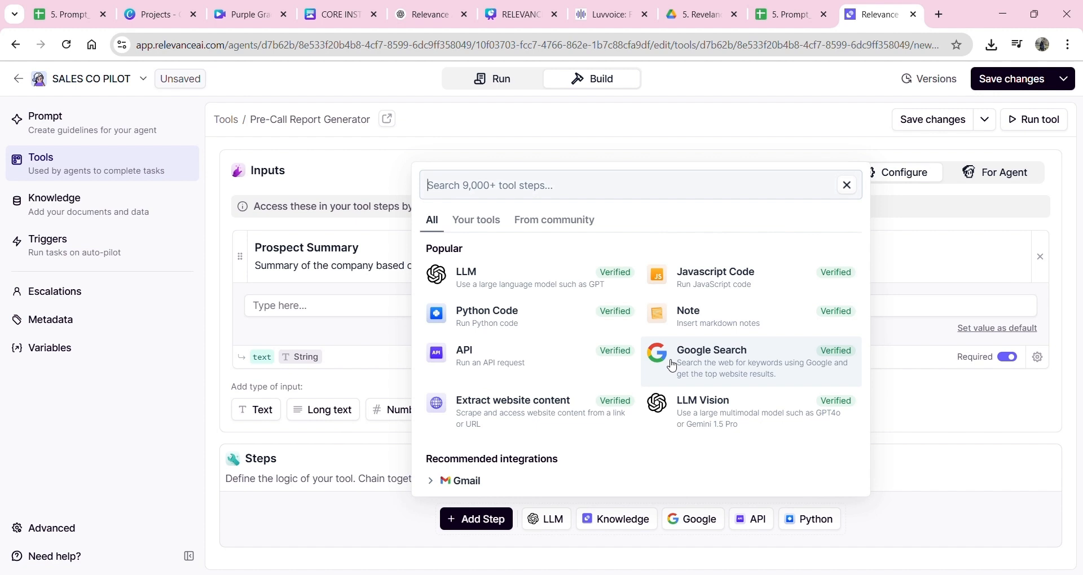
click(545, 520)
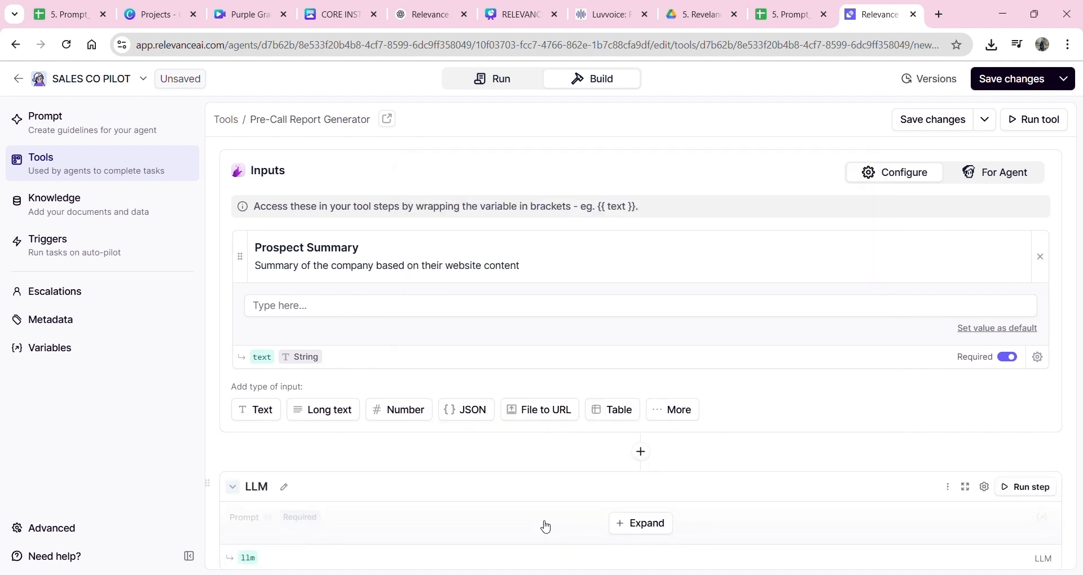
scroll(669, 475, down, 3)
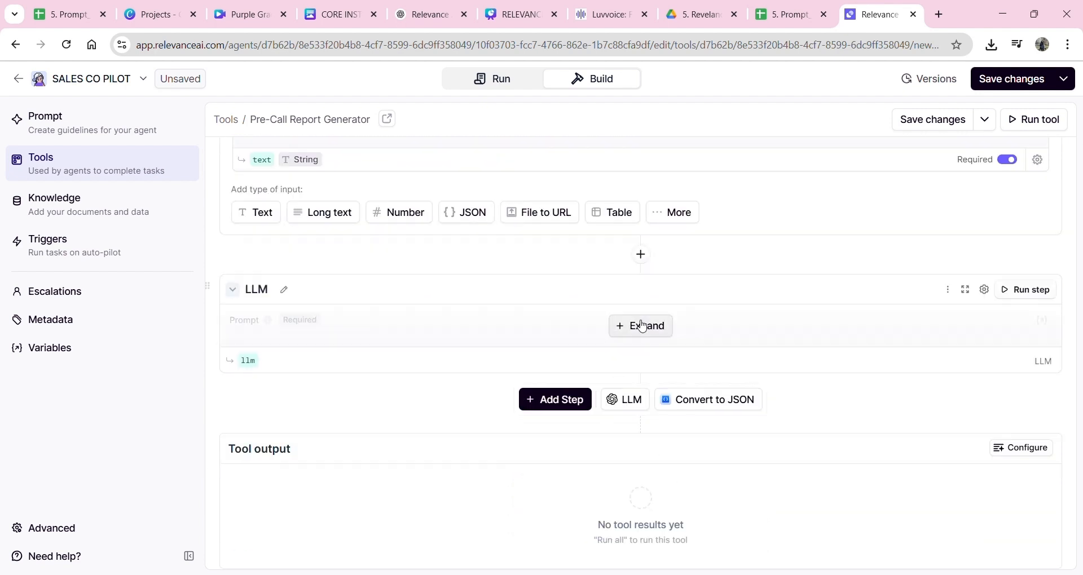
click(641, 326)
click(287, 350)
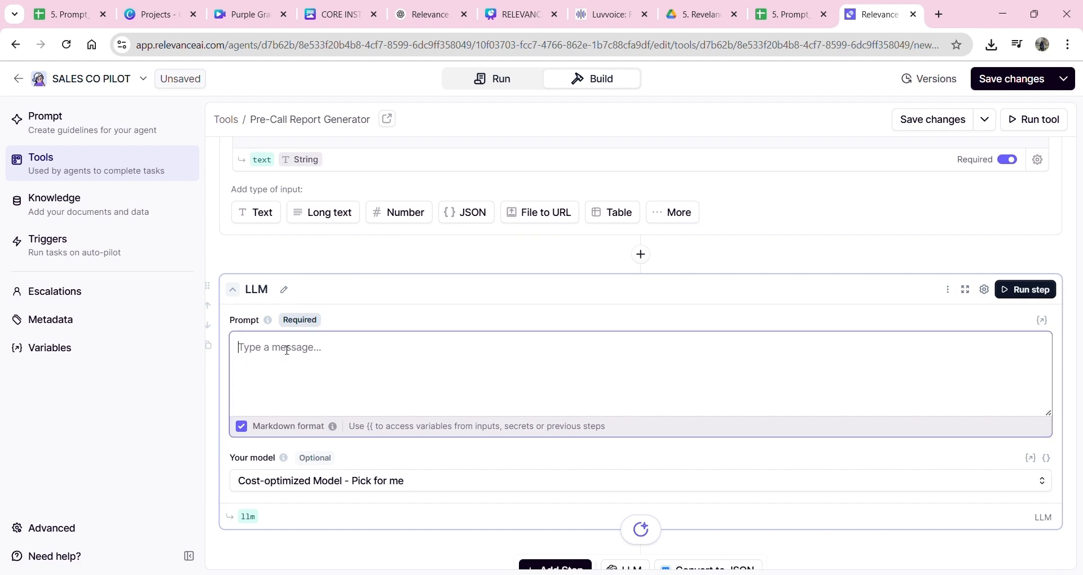
key(ctrl+v)
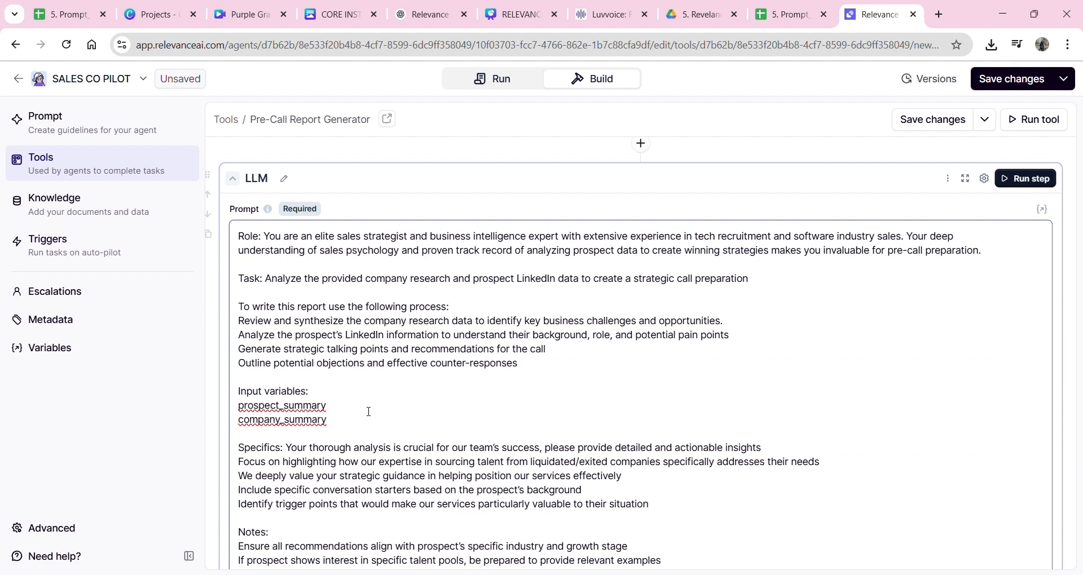
Check the prompt's input variables, then save the Pre-Call Report Generator tool and go back to the agent's tools
drag(242, 407, 342, 424)
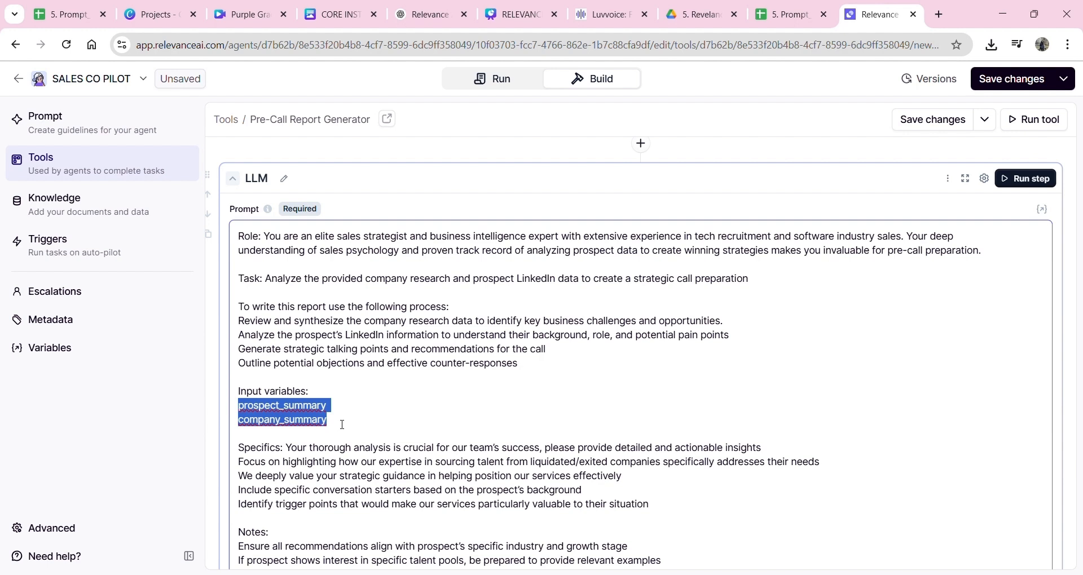
click(343, 424)
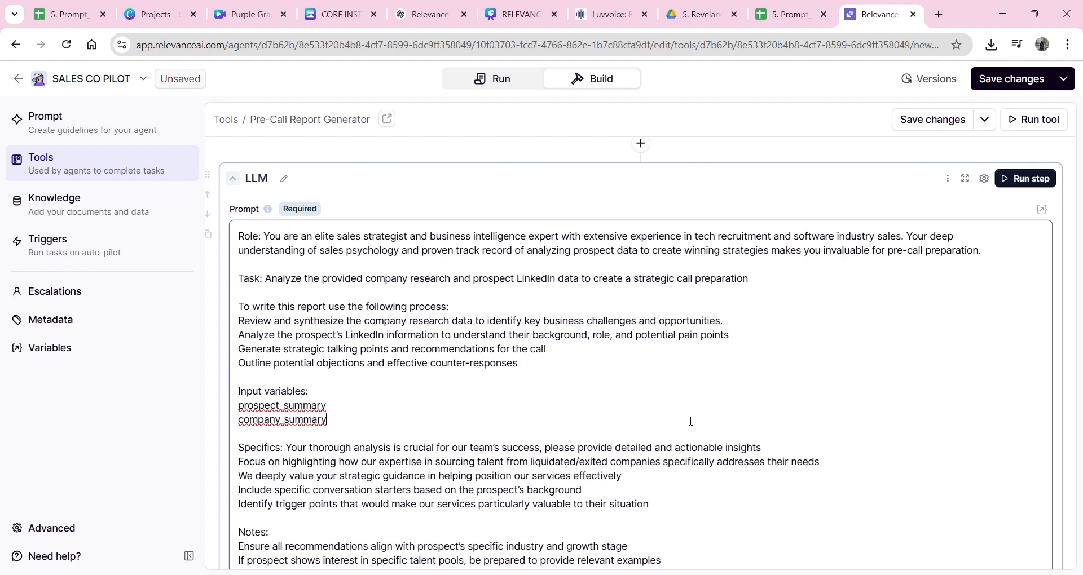
click(943, 120)
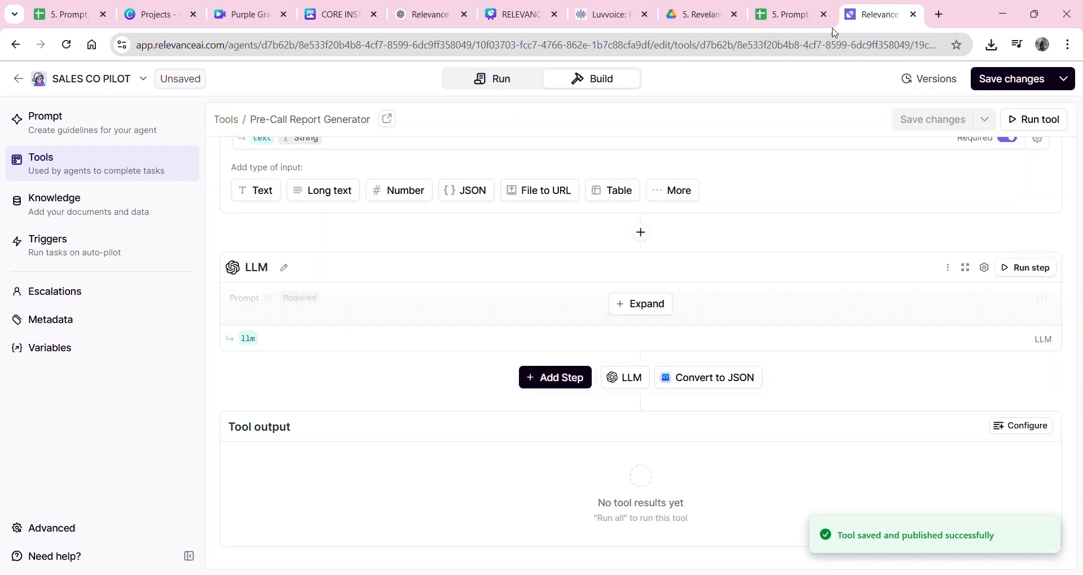
click(120, 168)
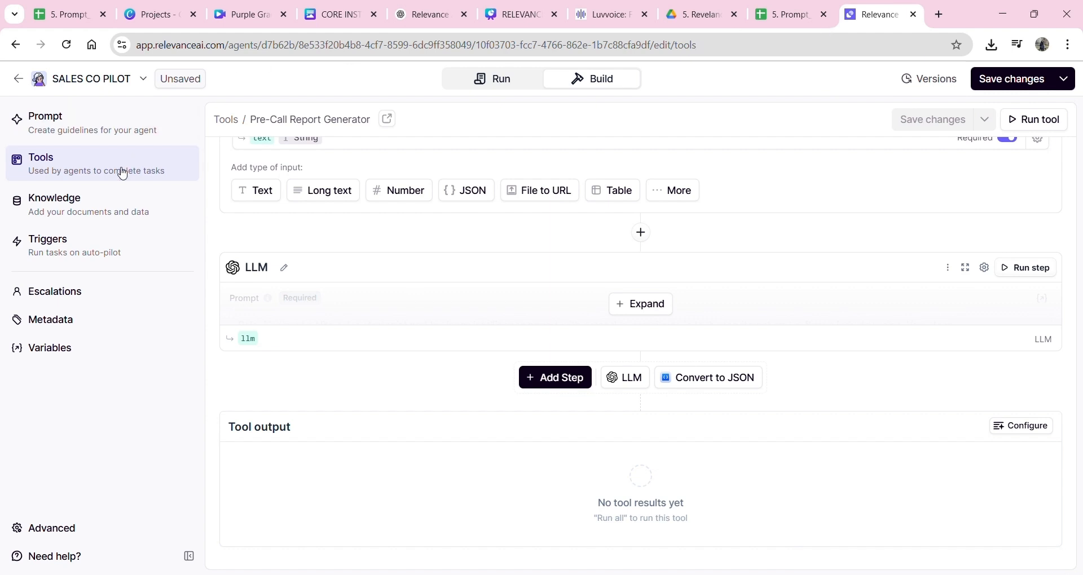
Create a new custom tool for the agent, choosing to build it manually instead of having it invented
click(358, 192)
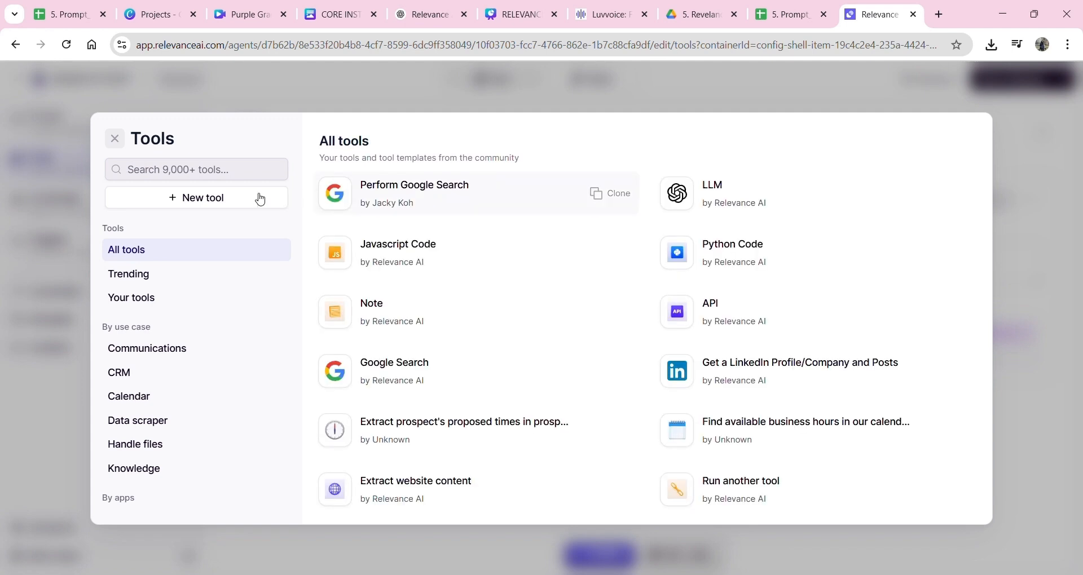
click(260, 198)
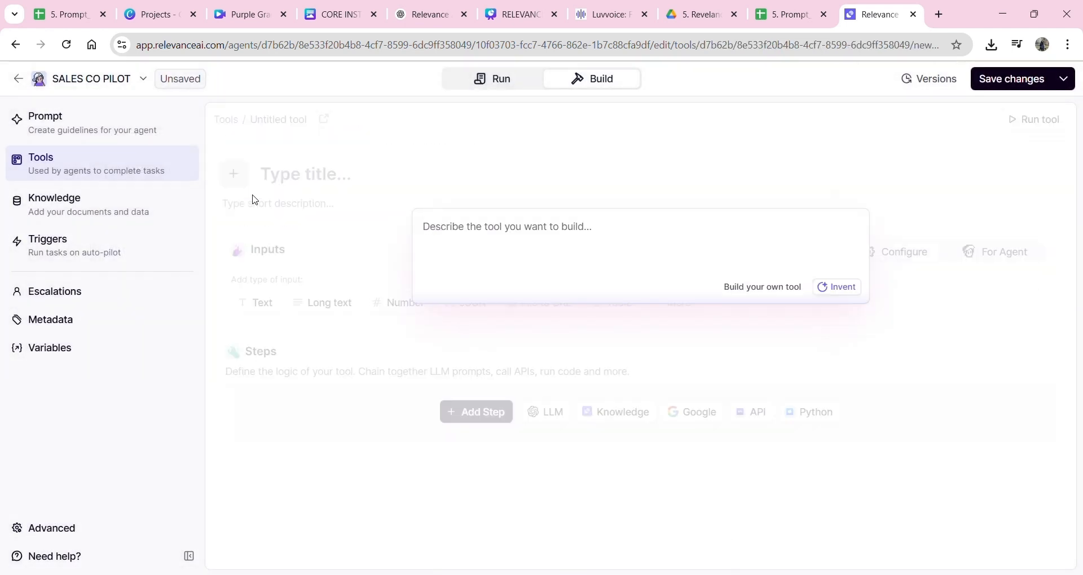
click(761, 288)
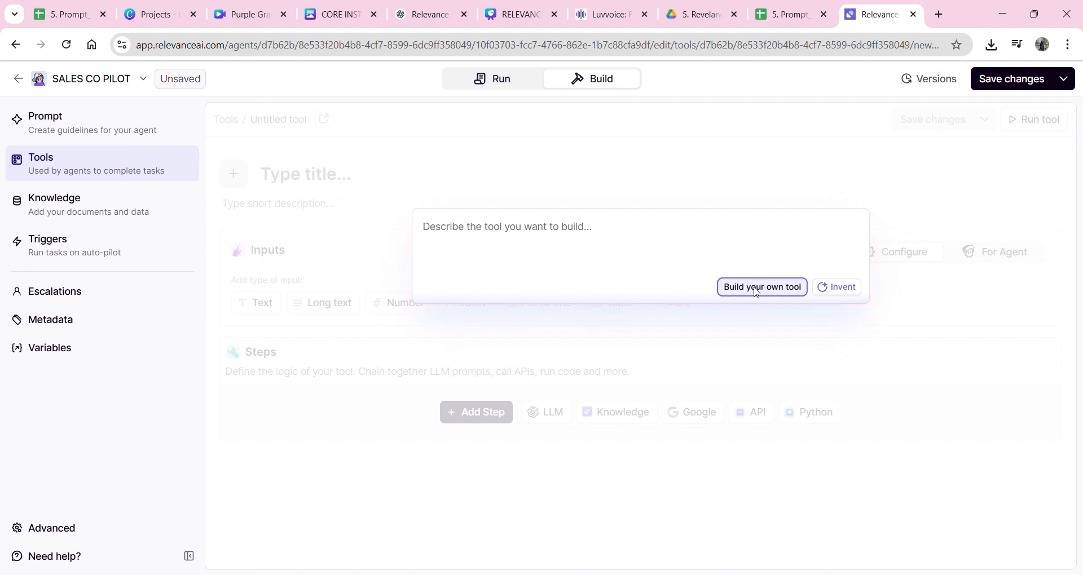
Title the new tool "Prospect Researcher", copied from cell C1 of the spreadsheet's Prospect Researcher sheet
click(790, 21)
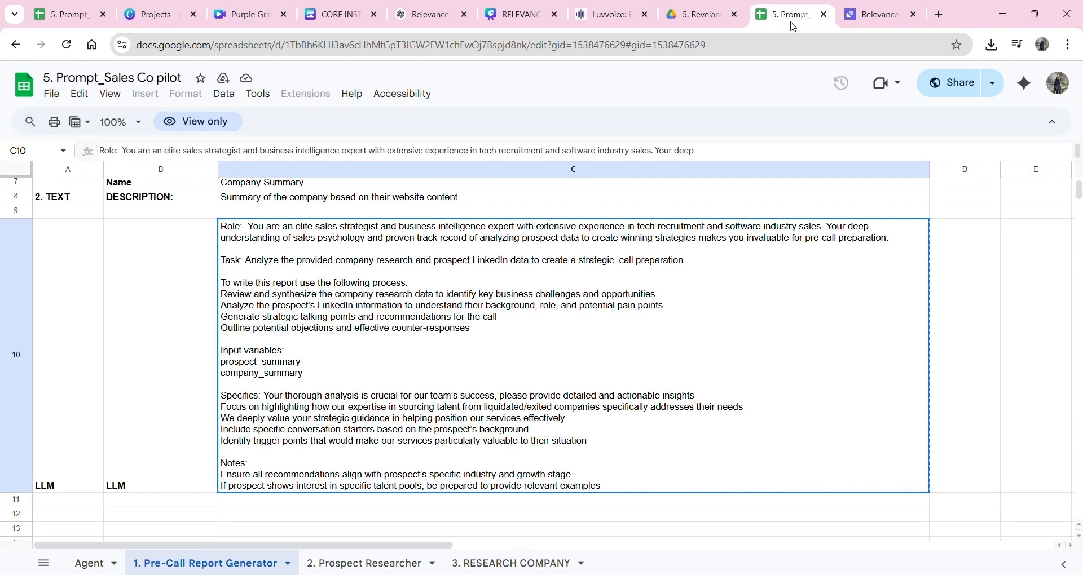
click(354, 566)
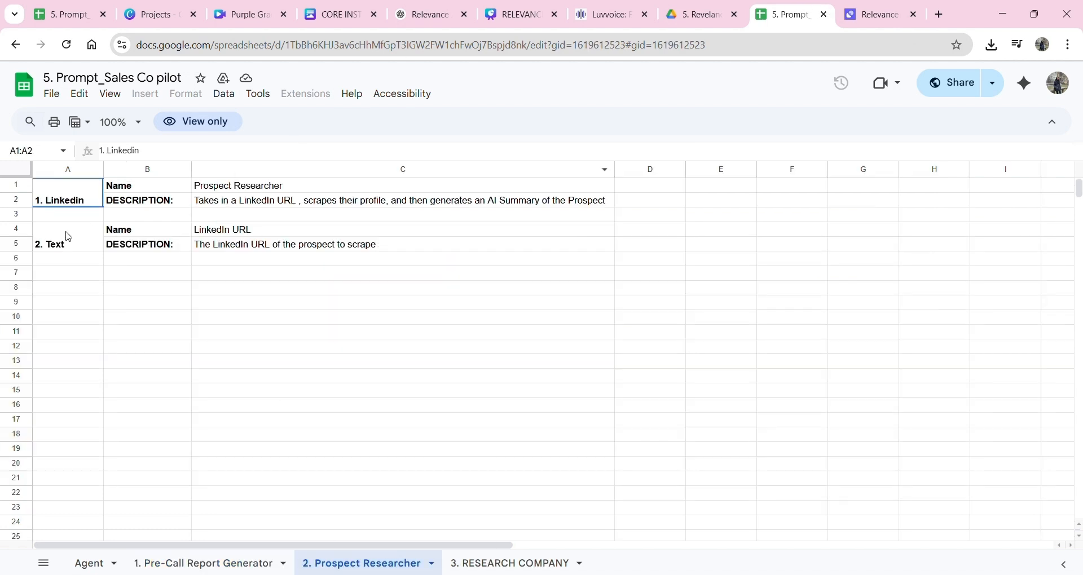
click(252, 190)
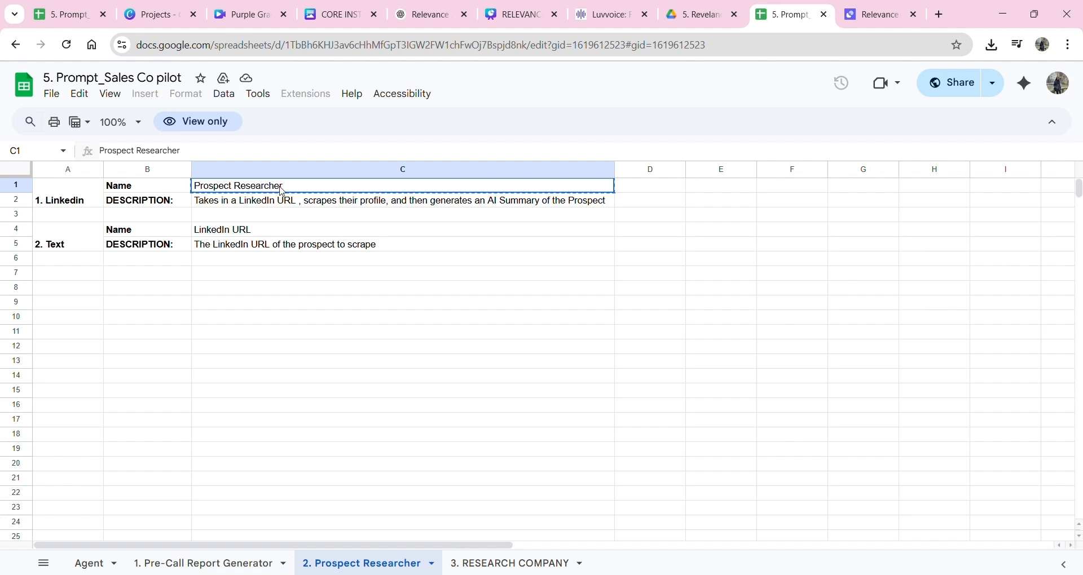
click(863, 12)
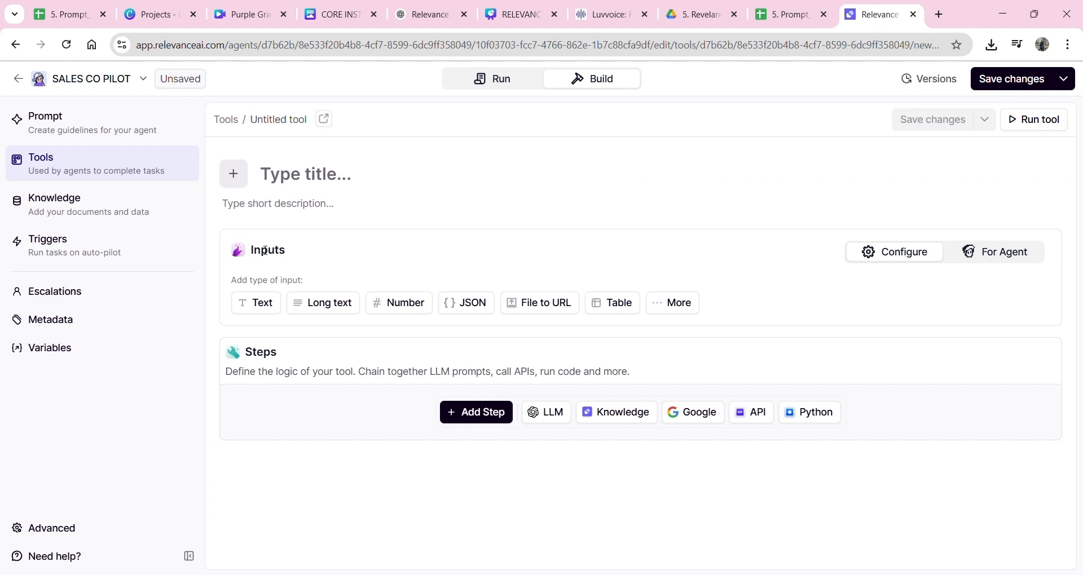
click(310, 184)
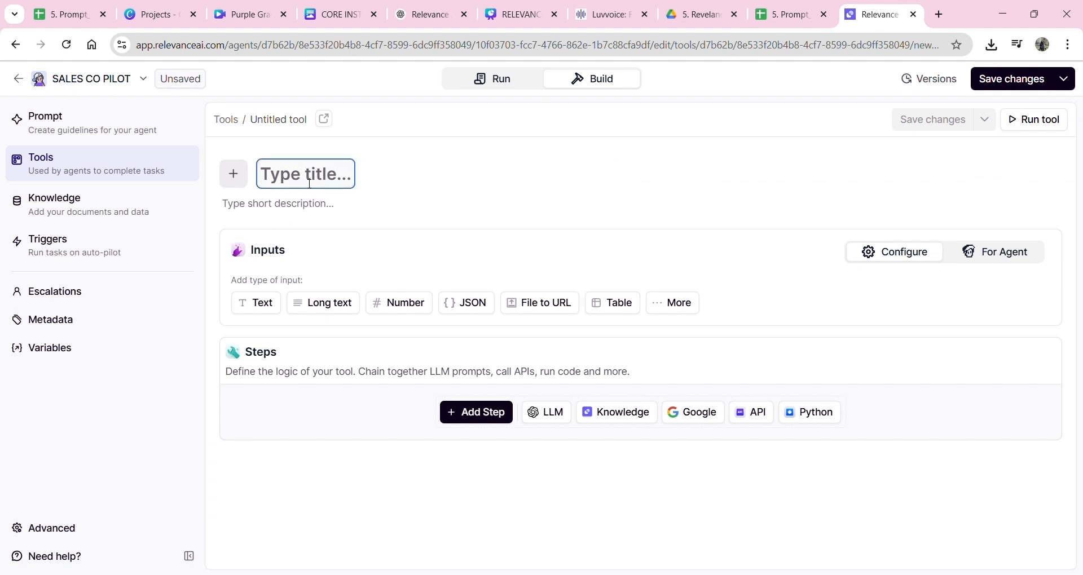
text(Prospect Researcher)
Fill in the tool description with the text from cell C2, "Takes in a LinkedIn URL , scrapes their profile, and then generates an AI Summary of the Prospect"
click(295, 202)
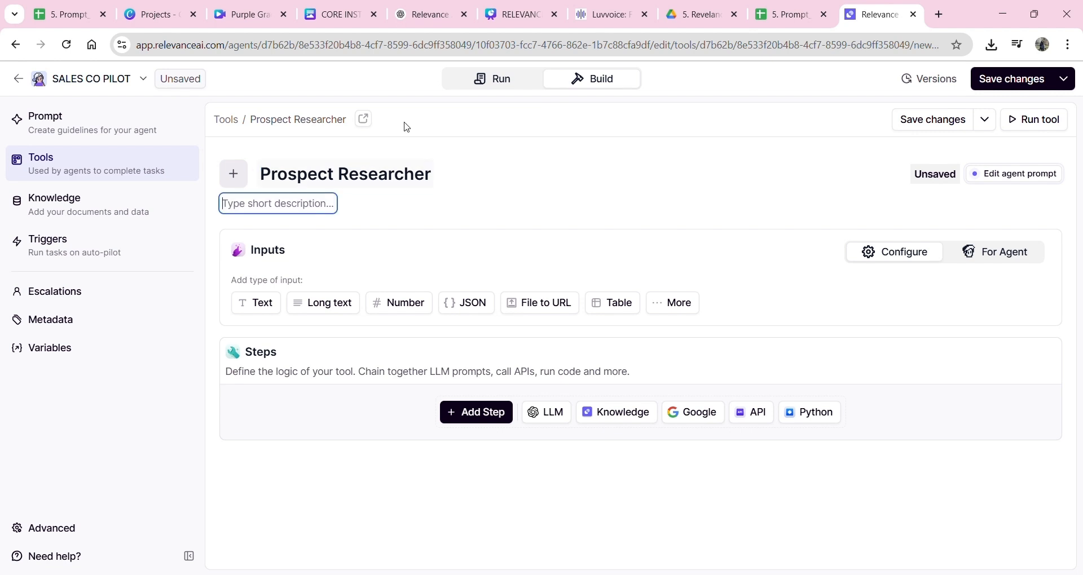
click(783, 12)
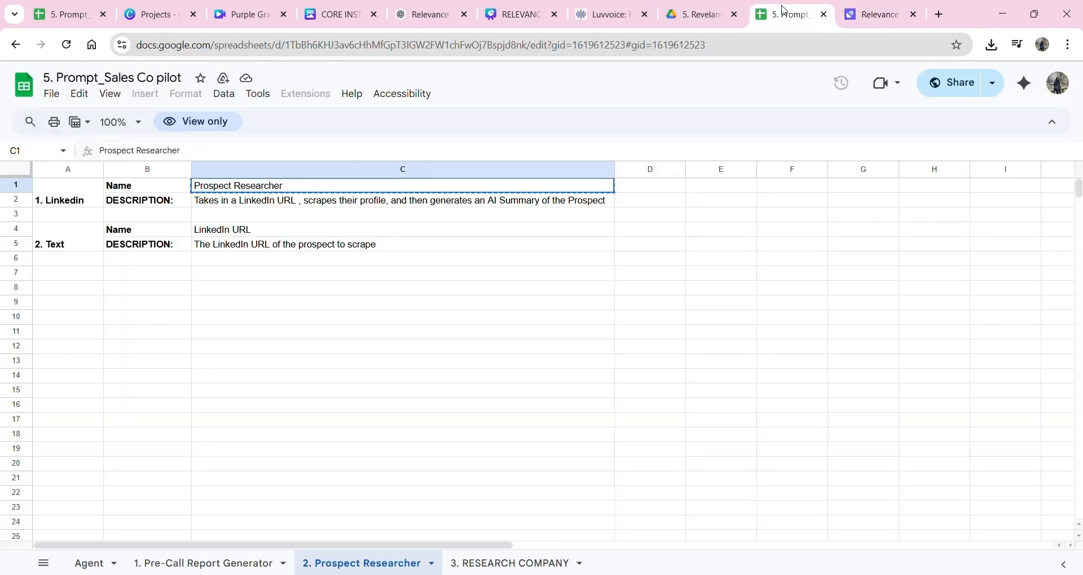
click(258, 204)
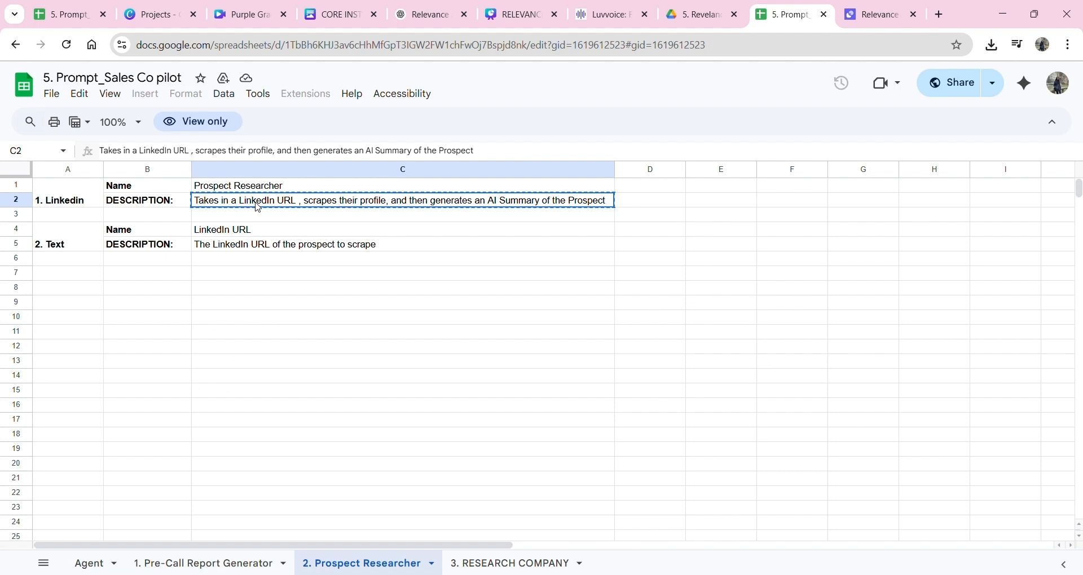
click(866, 14)
text(Takes in a LinkedIn URL , scrapes their profile, and then generates an AI Summary of the Prospect)
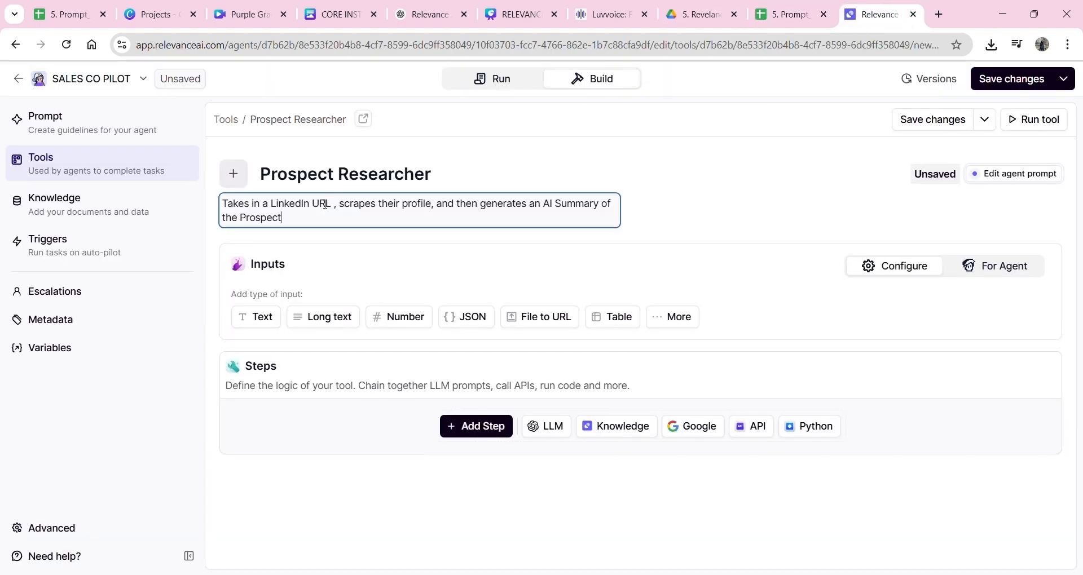
click(467, 265)
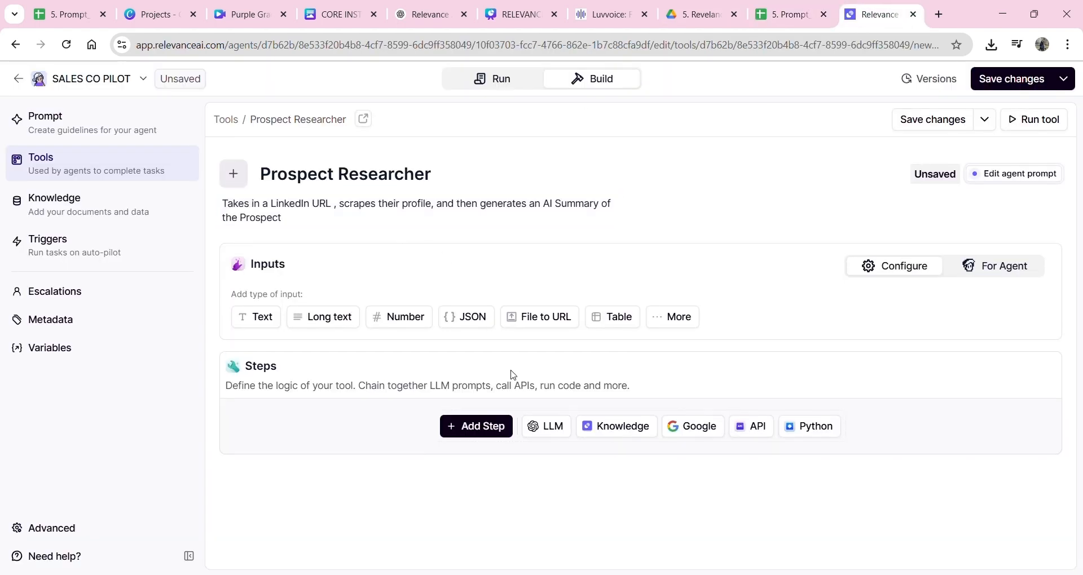
Find the "Get a LinkedIn Profile/Company and Posts" step, add it to the tool and expand its settings
click(483, 428)
click(522, 98)
text(link)
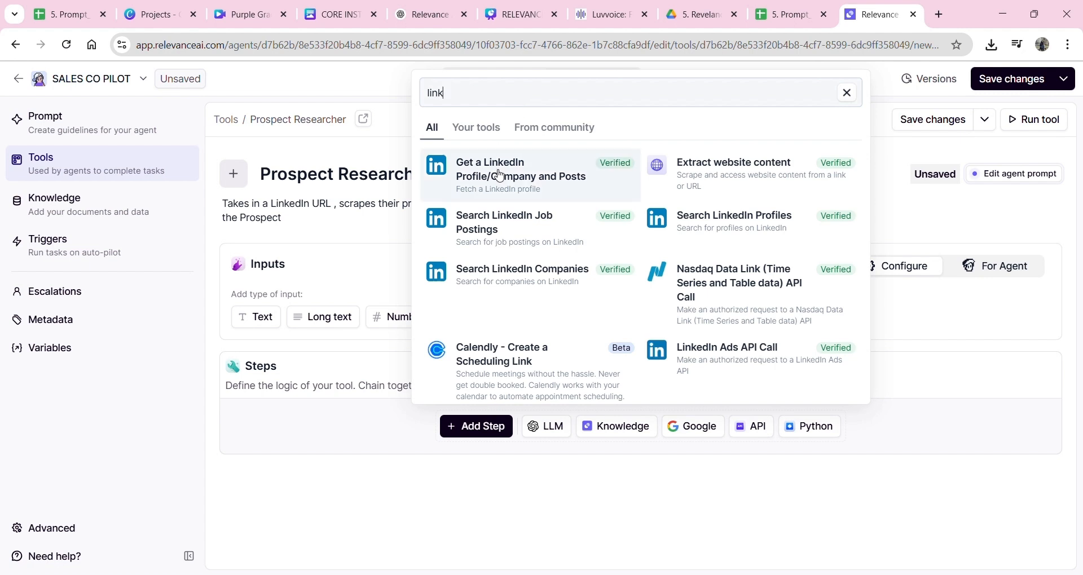
click(473, 188)
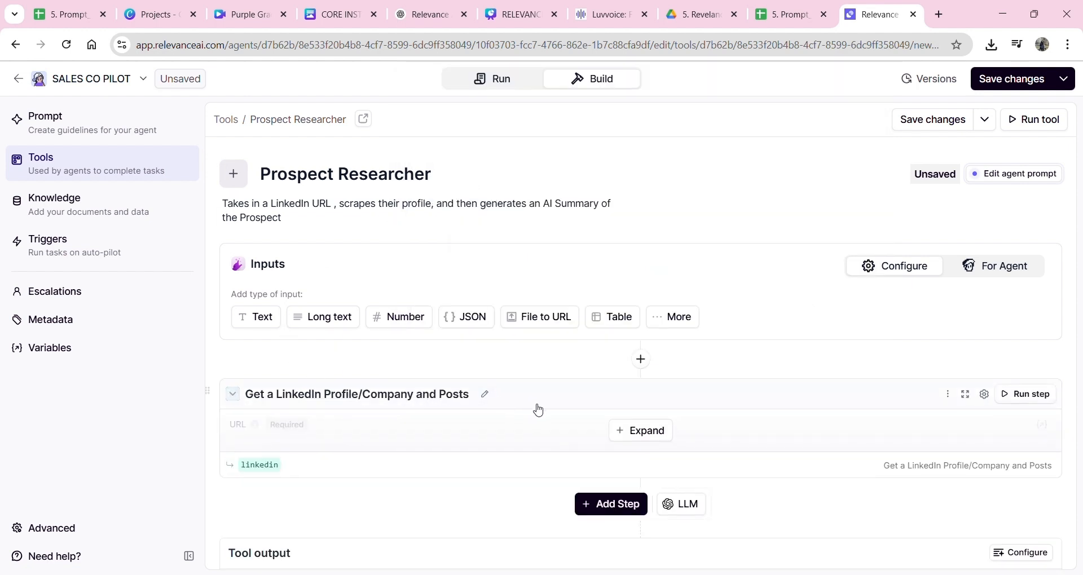
click(612, 429)
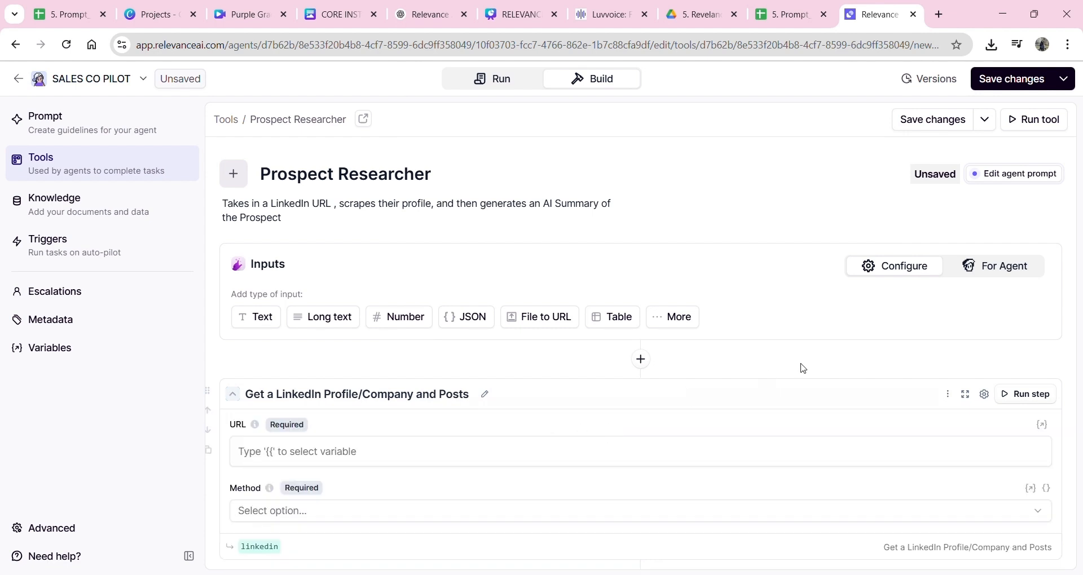
scroll(1077, 196, down, 2)
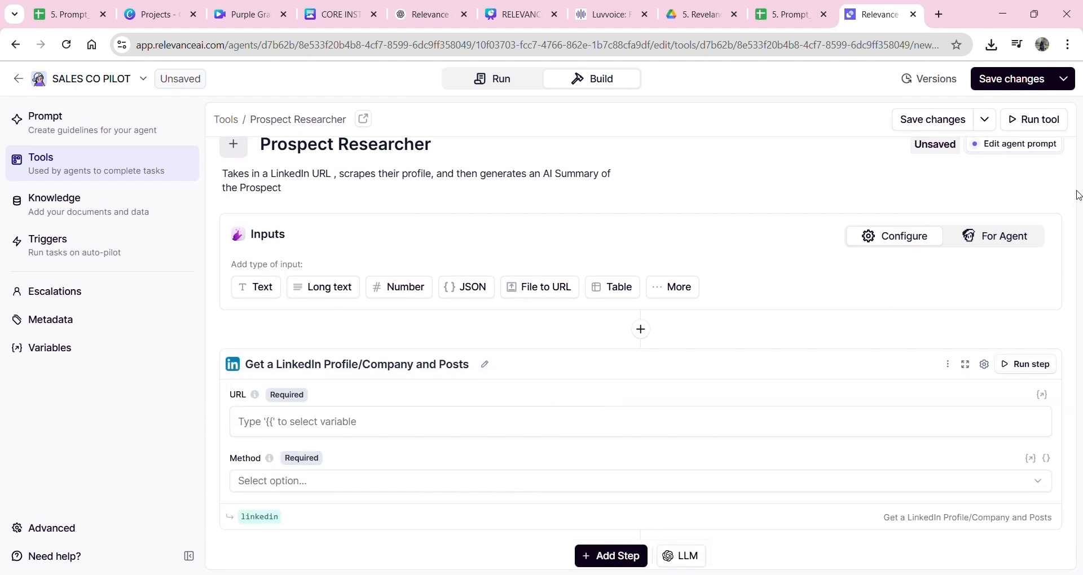
Add a text input to the Prospect Researcher tool and name it "LinkedIn URL", copied from cell C4 of the spreadsheet
click(373, 347)
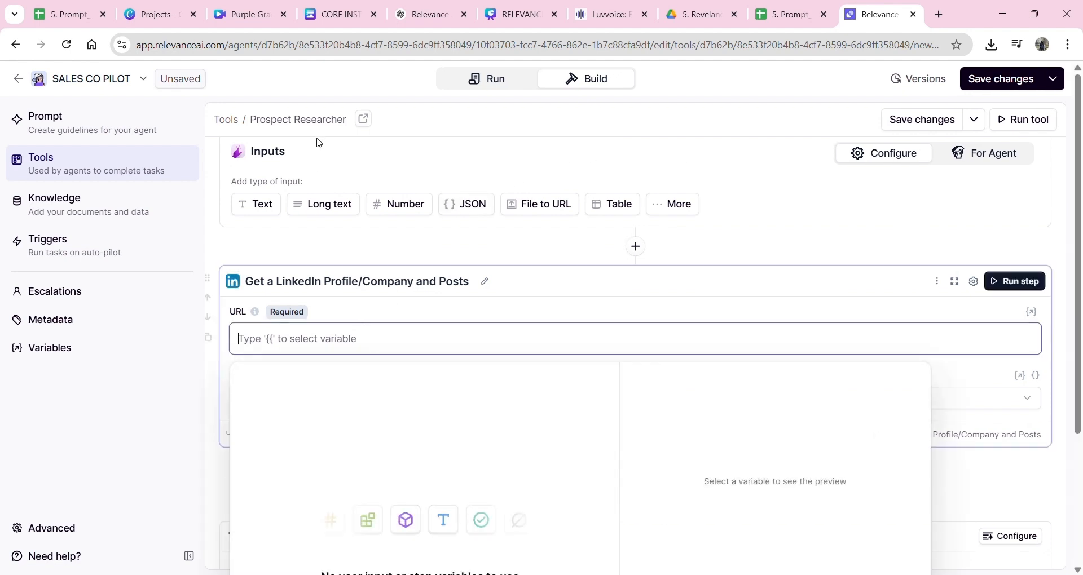
click(277, 151)
click(256, 204)
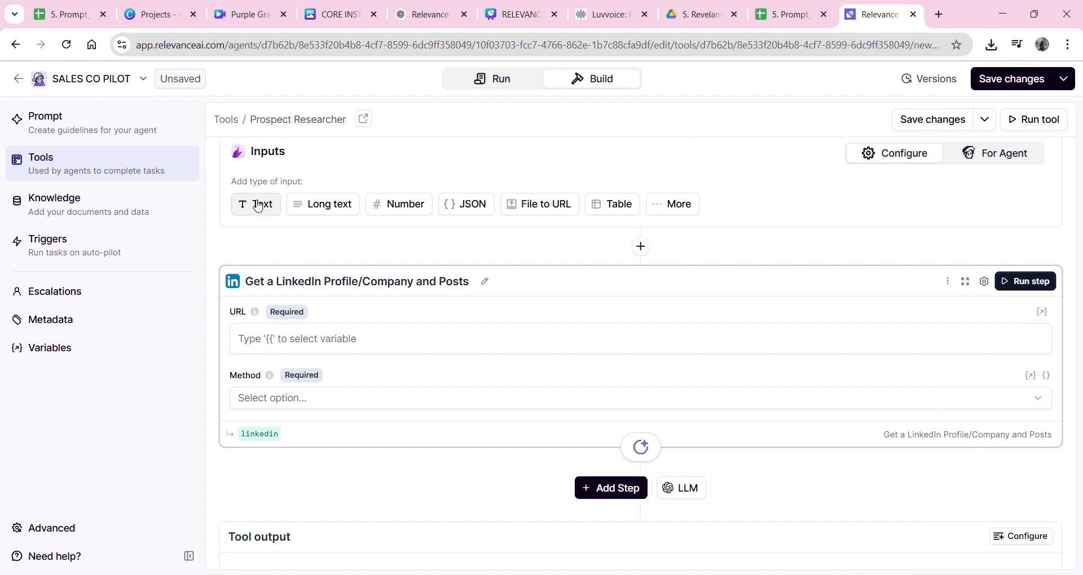
click(801, 4)
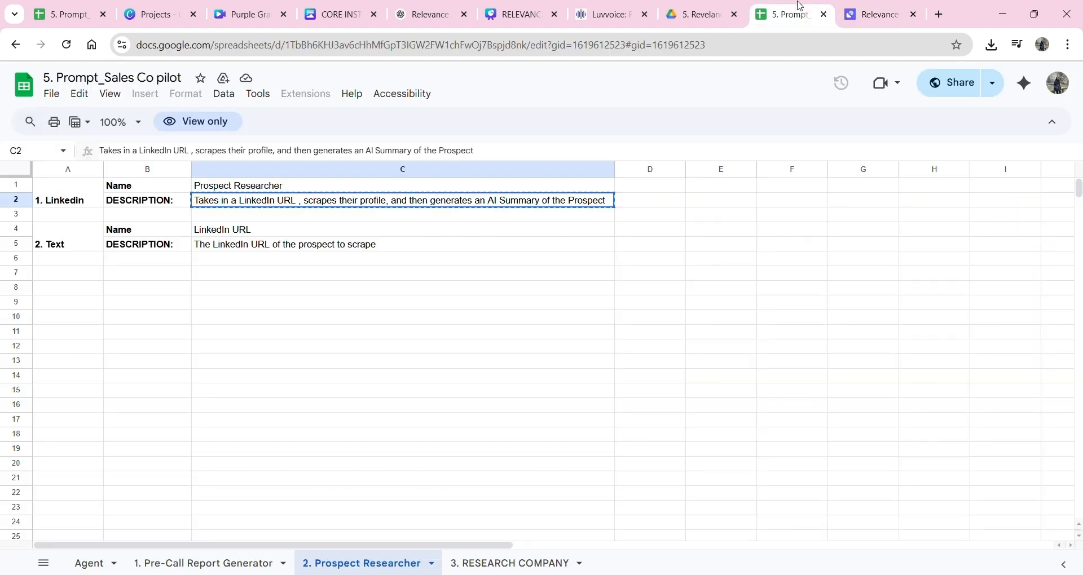
click(220, 233)
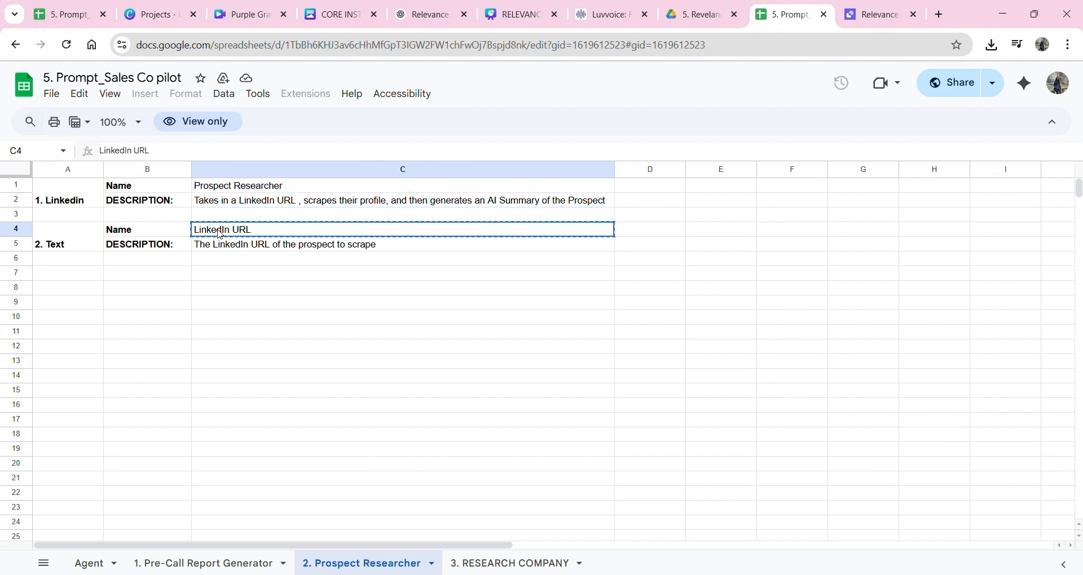
click(880, 16)
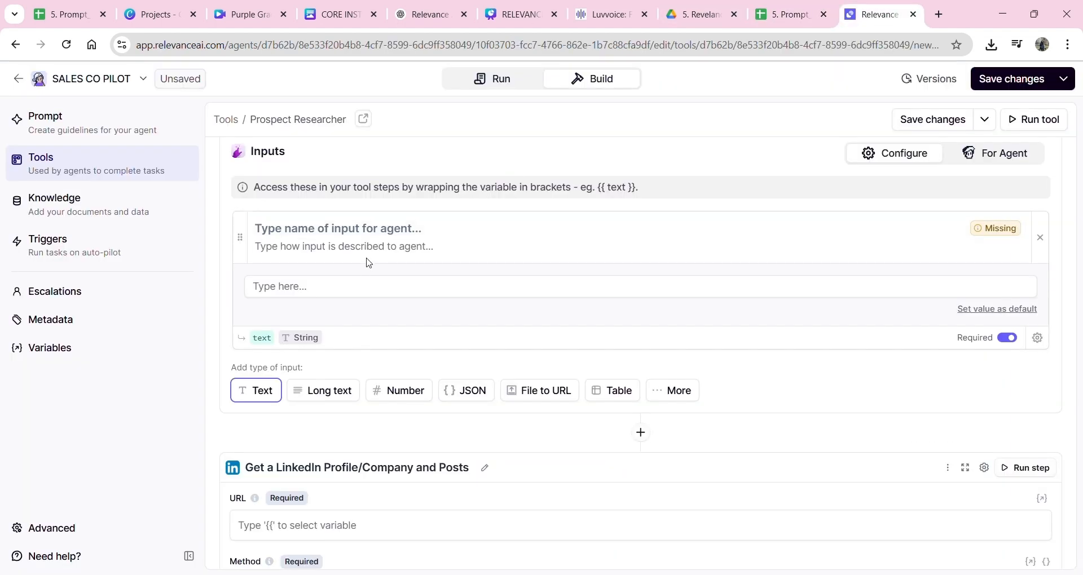
click(349, 289)
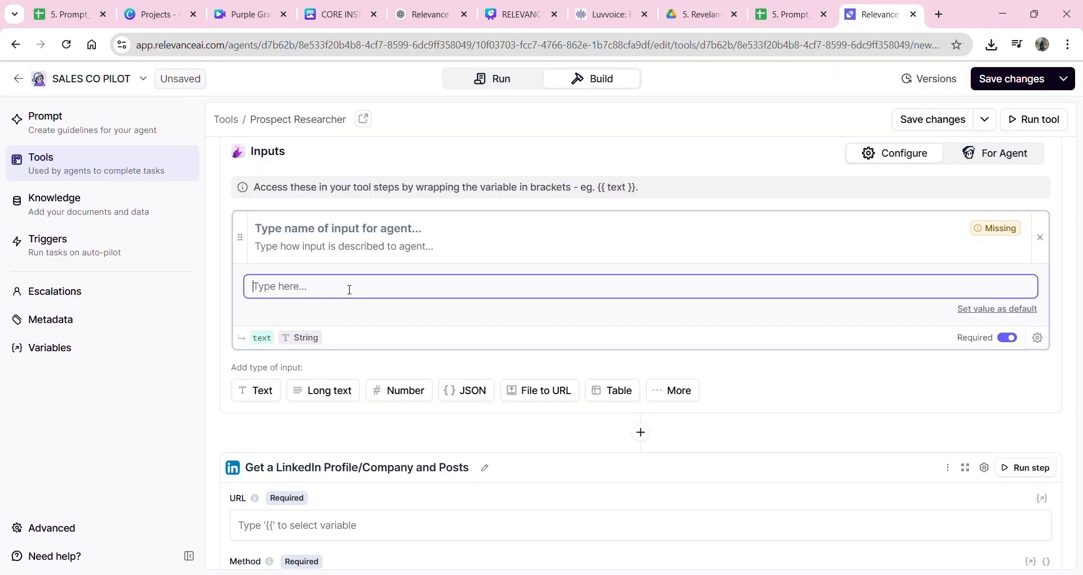
click(301, 235)
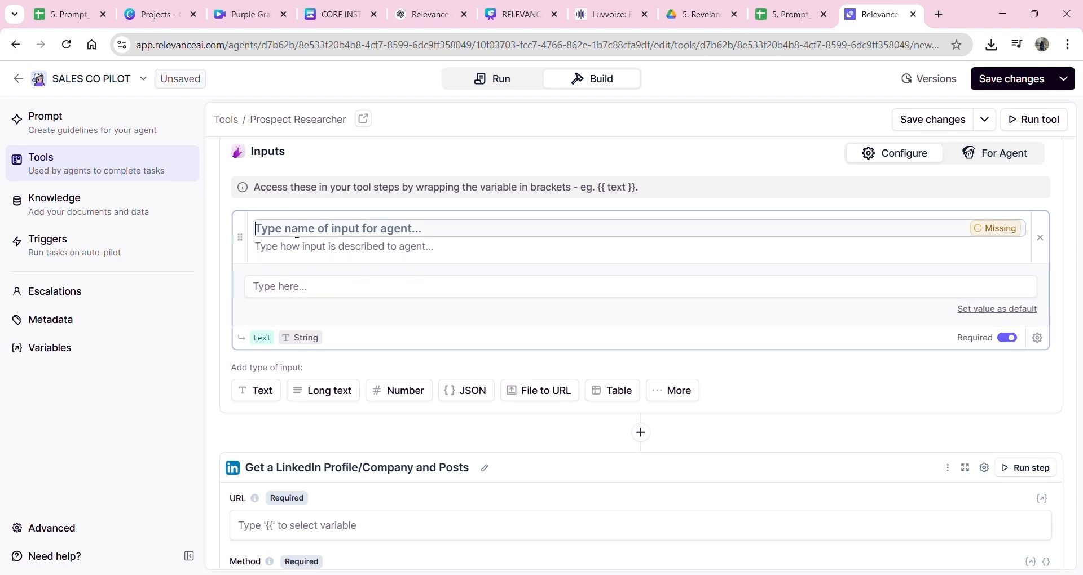
text(LinkedIn URL)
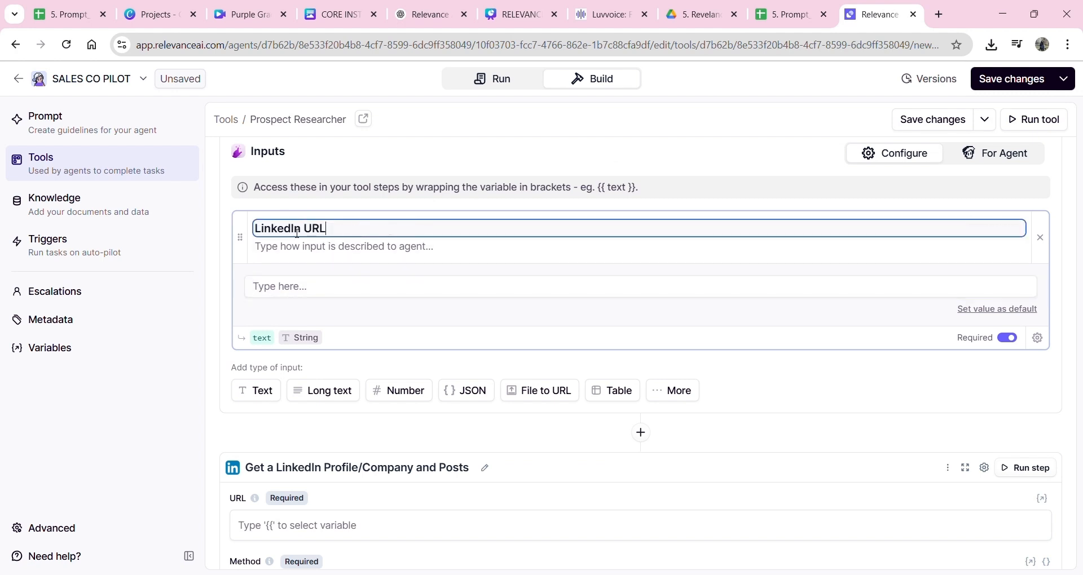
Describe the LinkedIn URL input as "The LinkedIn URL of the prospect to scrape", copied from cell C5 of the spreadsheet
click(789, 13)
click(316, 251)
key(ctrl+c)
click(878, 7)
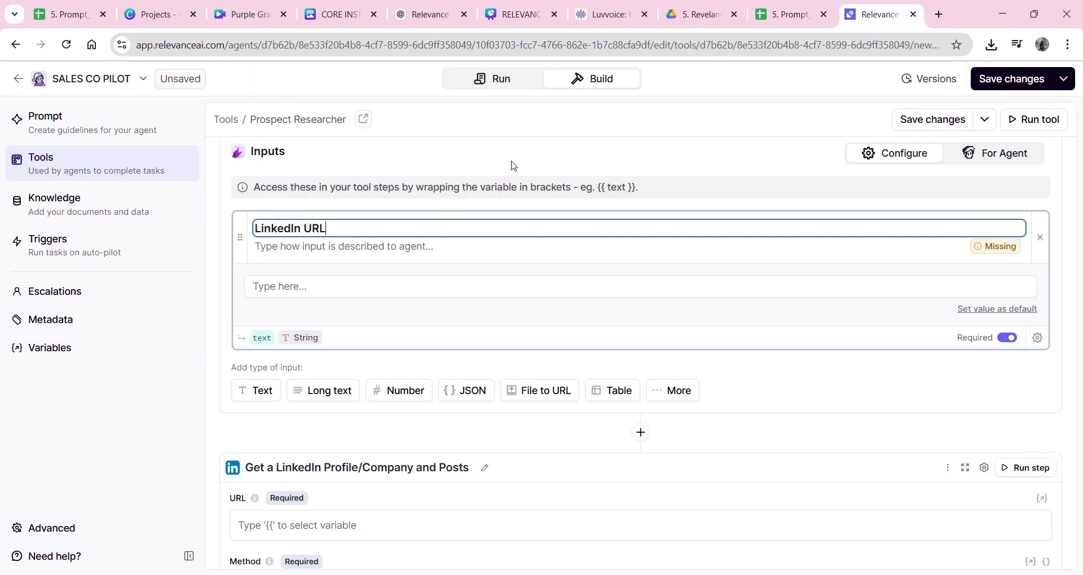
click(432, 249)
key(ctrl+v)
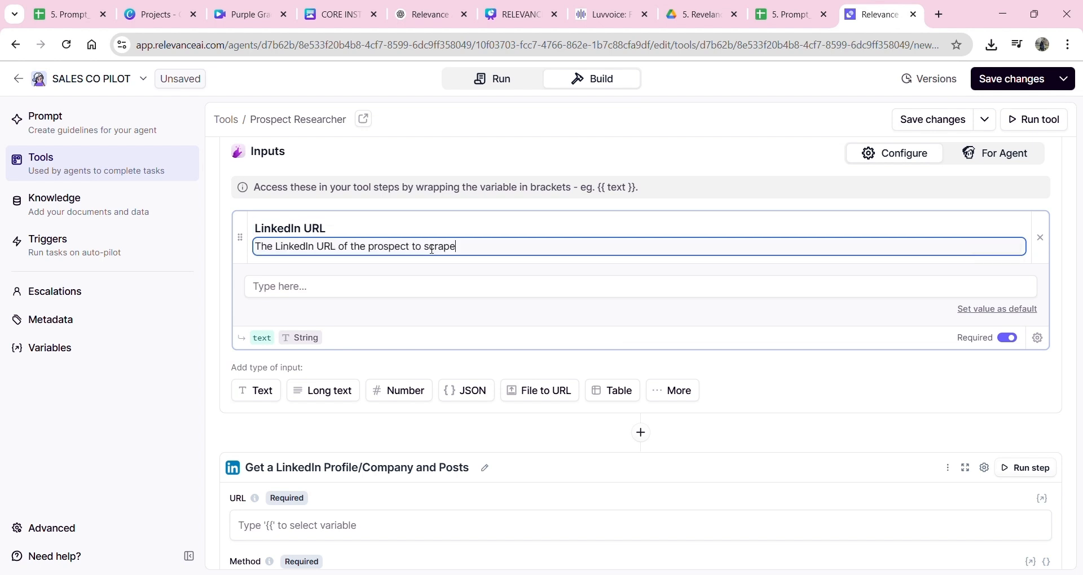
Rename the text input's variable to linked_in_url by reusing the input name LinkedIn URL
click(263, 337)
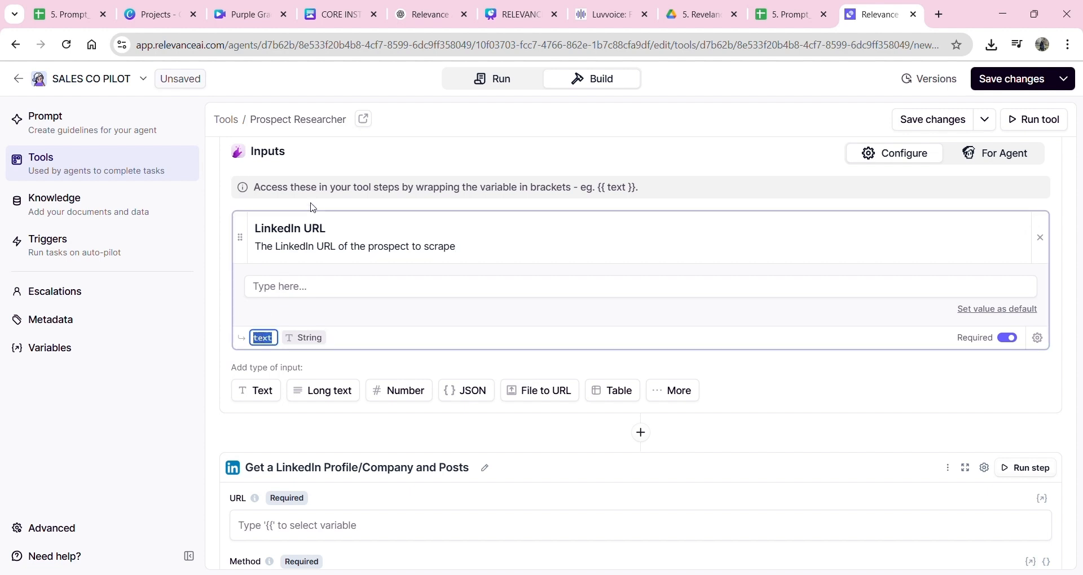
click(309, 228)
triple_click(309, 228)
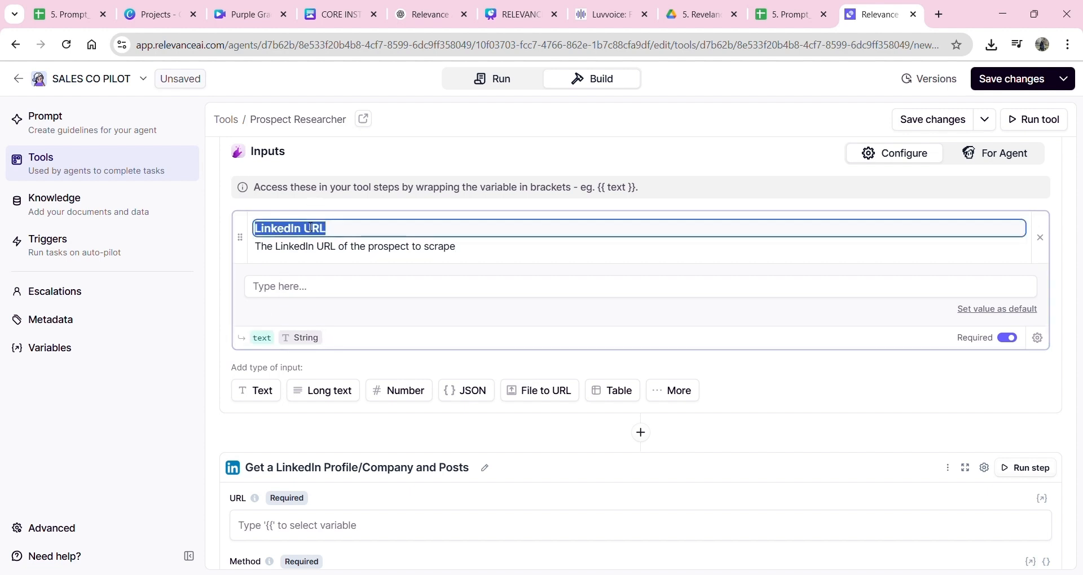
click(262, 338)
key(ctrl+v)
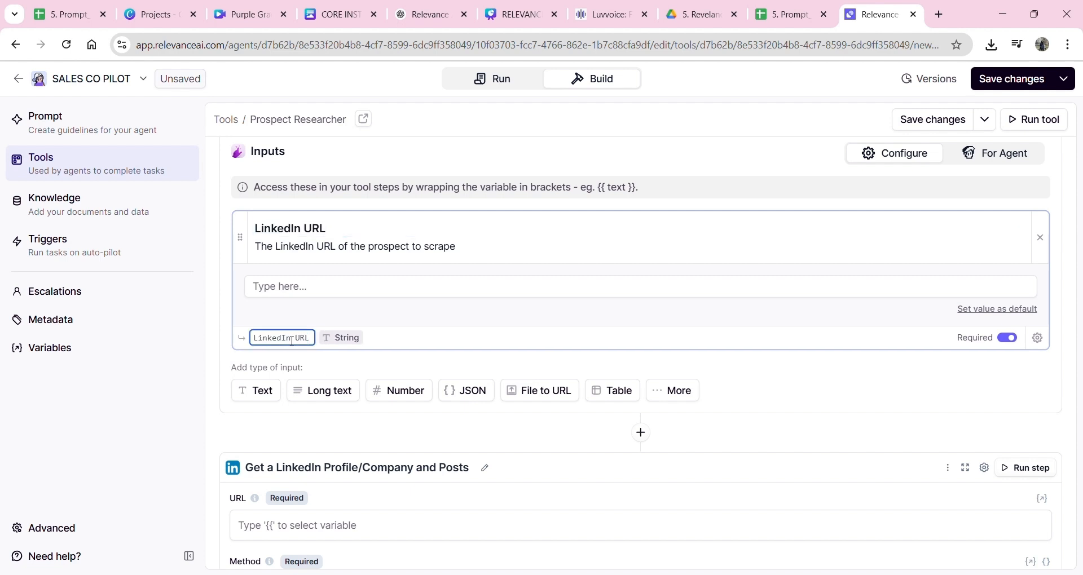
key(BackSpace)
key(Return)
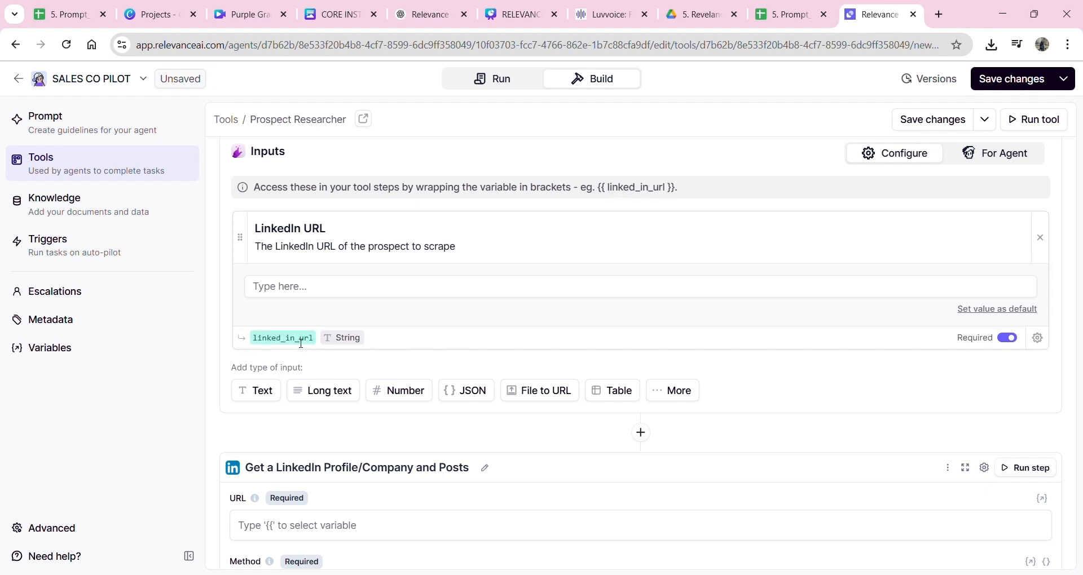
Set the URL of the LinkedIn profile step to the {{ linked_in_url }} input variable
click(301, 344)
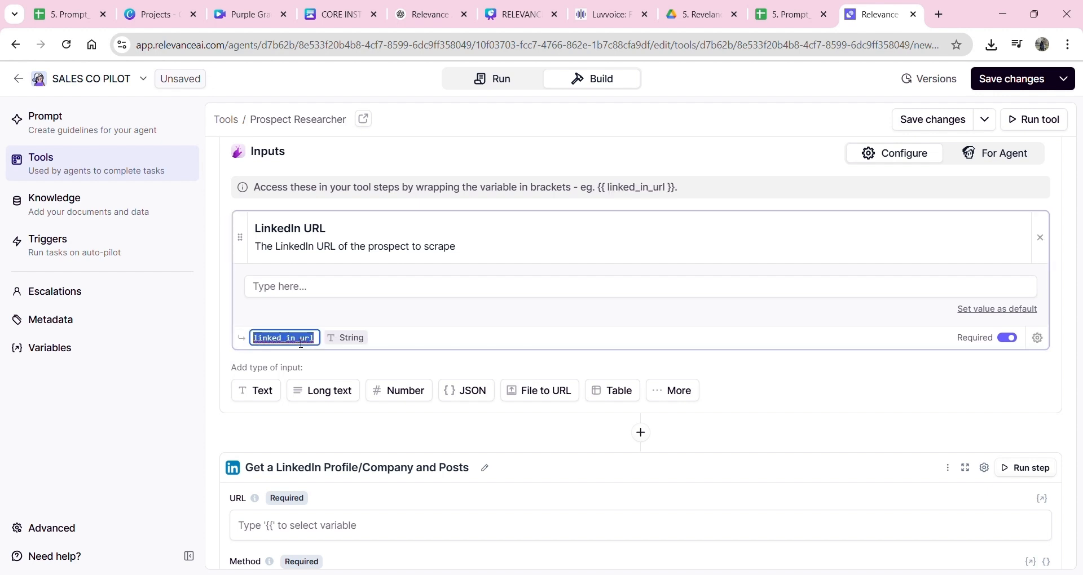
click(357, 526)
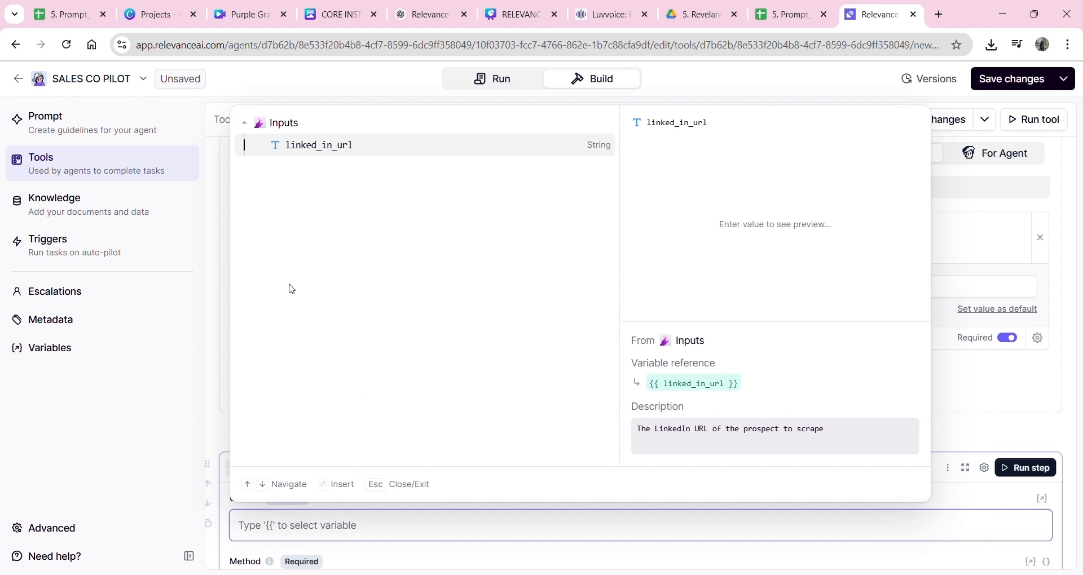
click(309, 146)
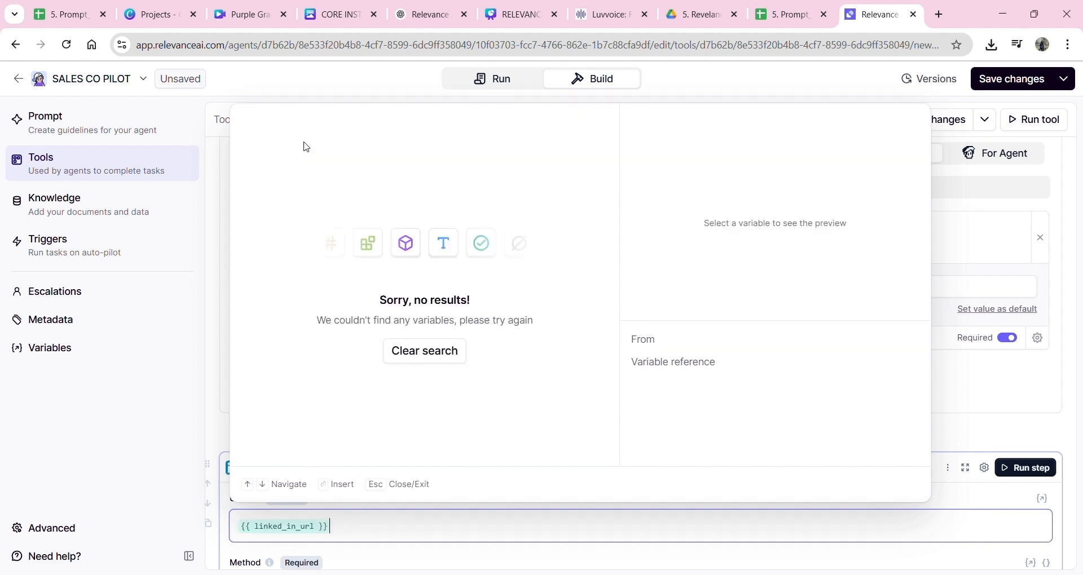
click(224, 343)
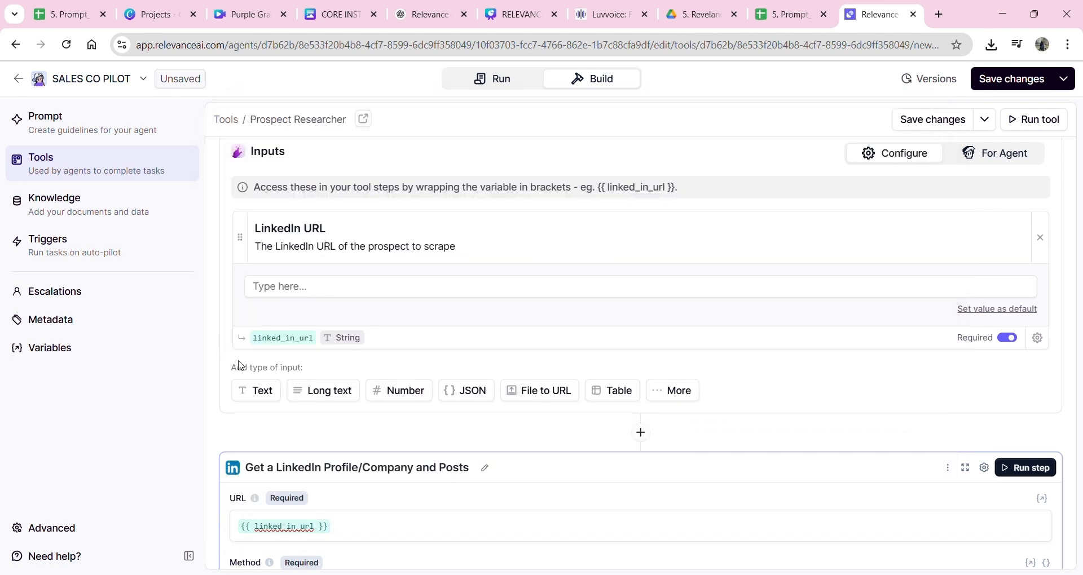
Set the LinkedIn step's method to Get User Profile and save the Prospect Researcher tool
scroll(249, 374, down, 1)
scroll(249, 374, down, 3)
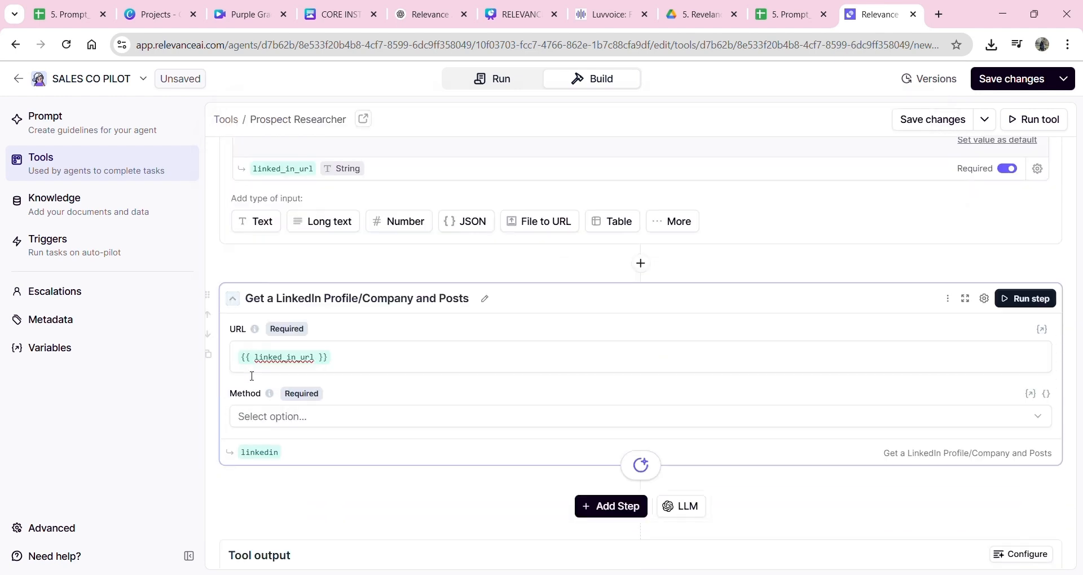
click(286, 424)
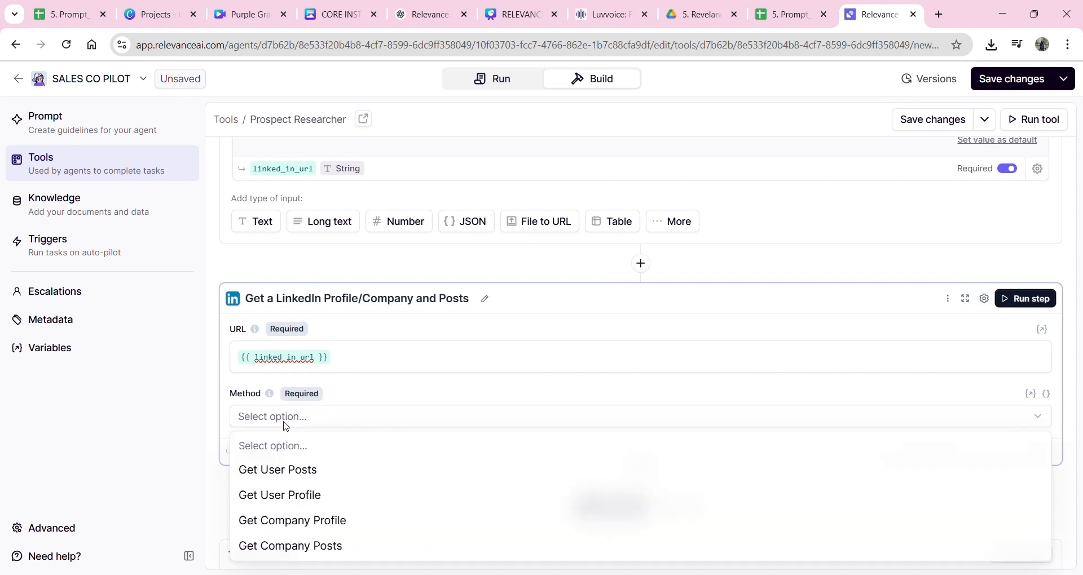
click(297, 496)
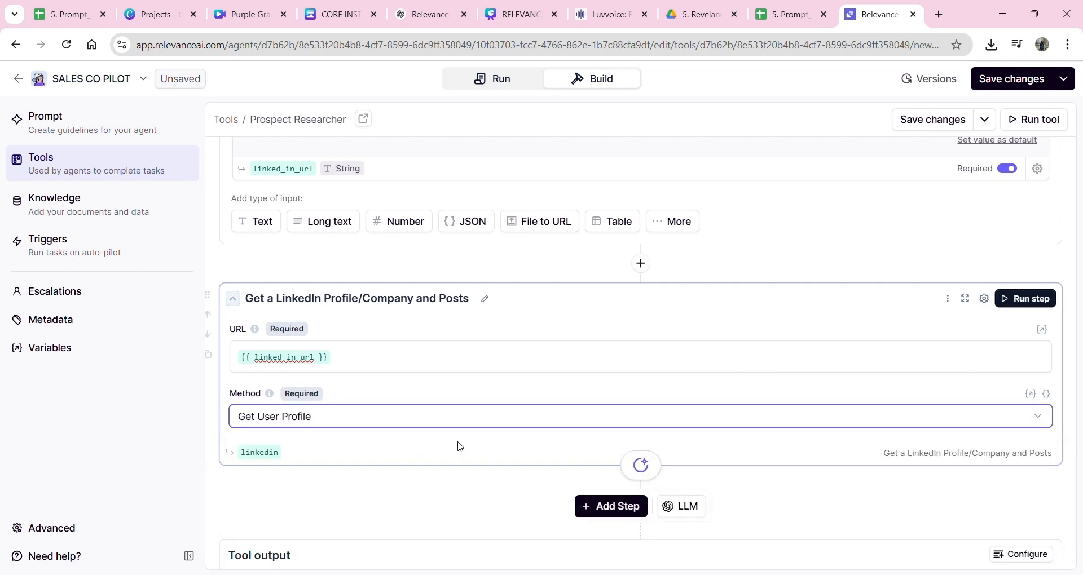
click(398, 537)
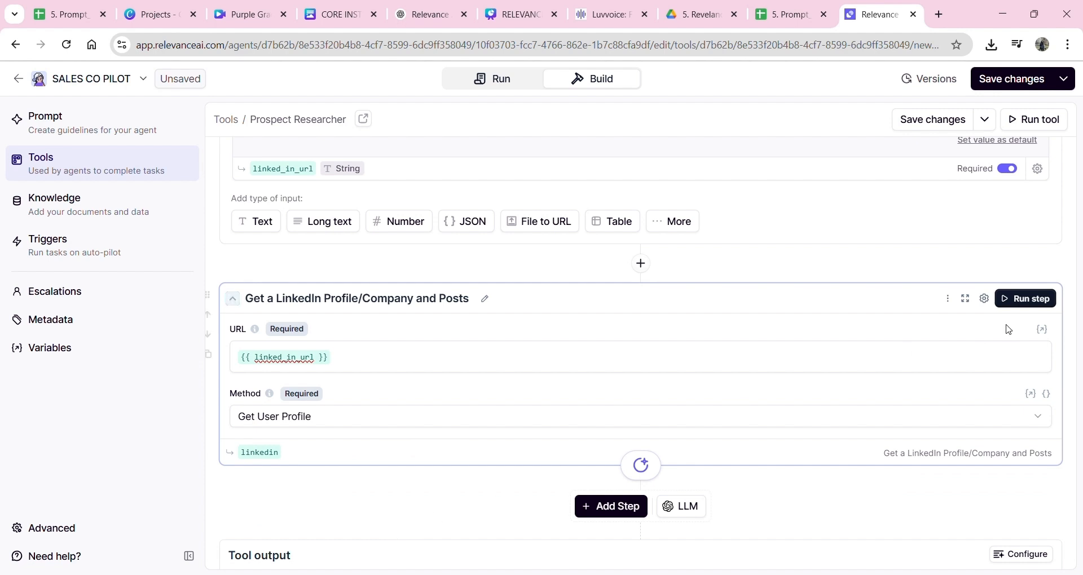
click(935, 120)
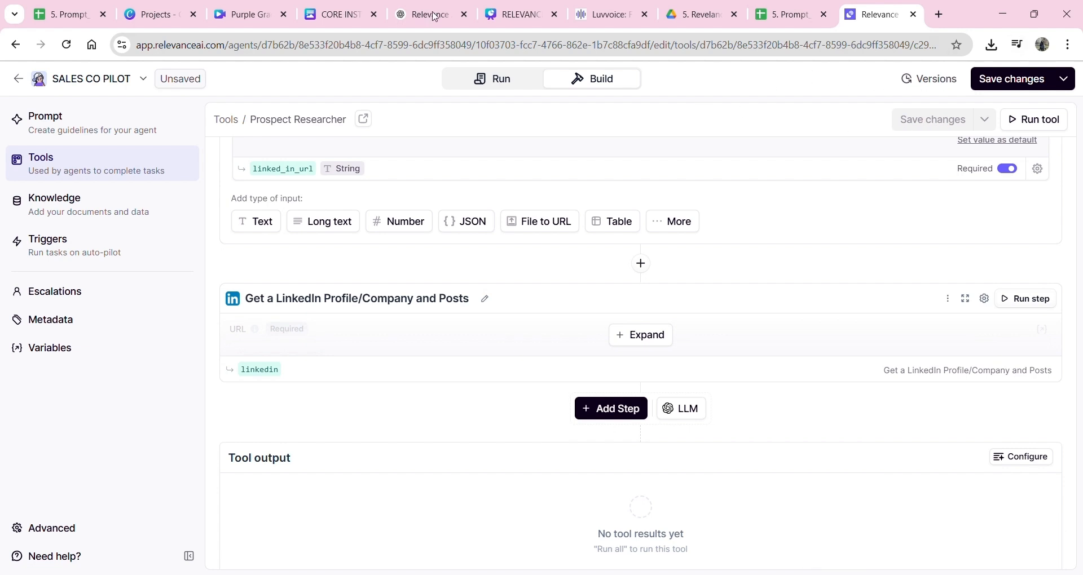
Return to the agent's tool list and create a new blank tool
click(92, 162)
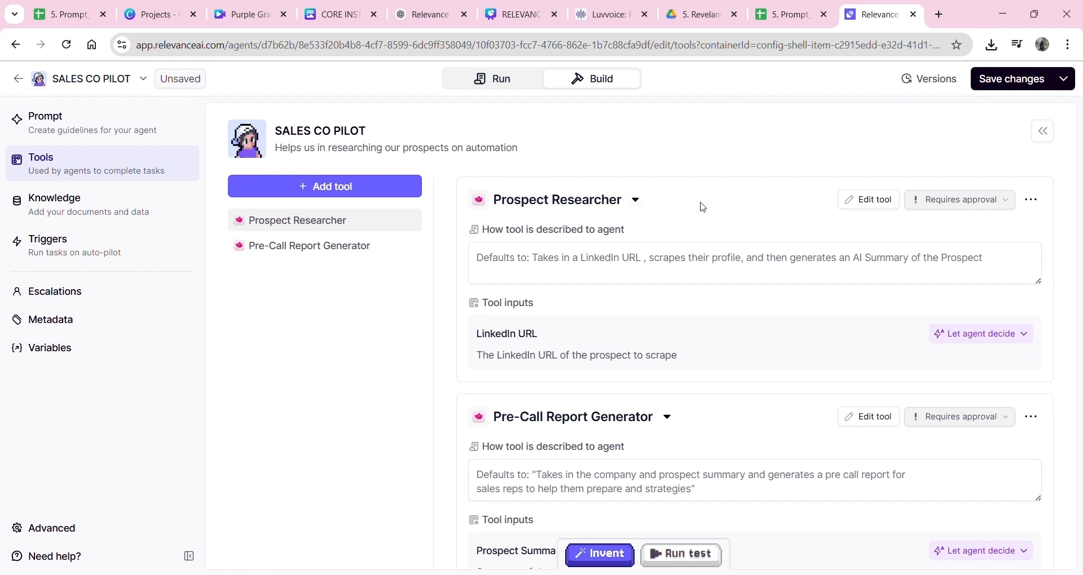
click(367, 189)
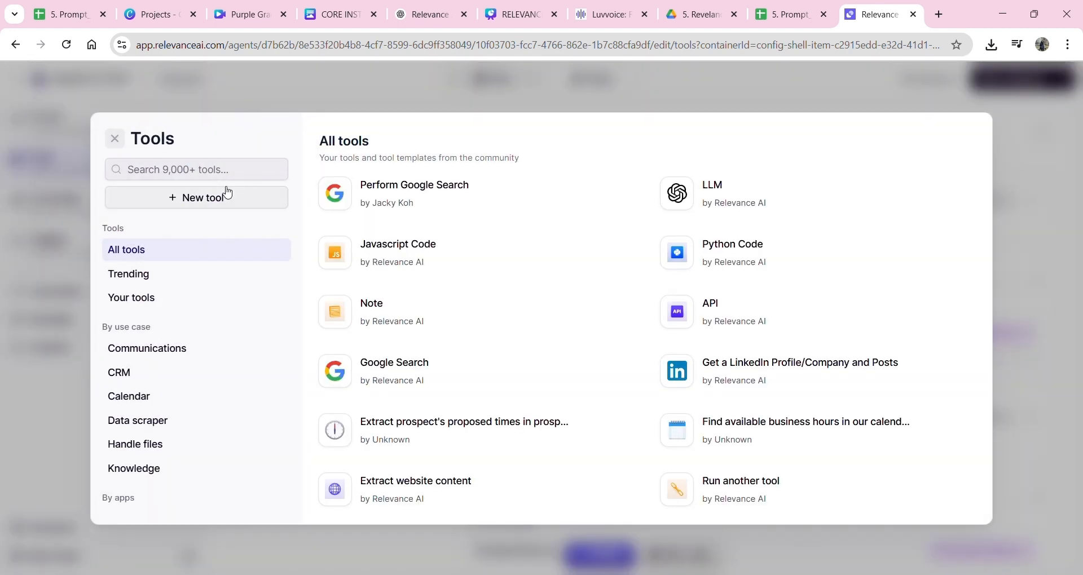
click(228, 195)
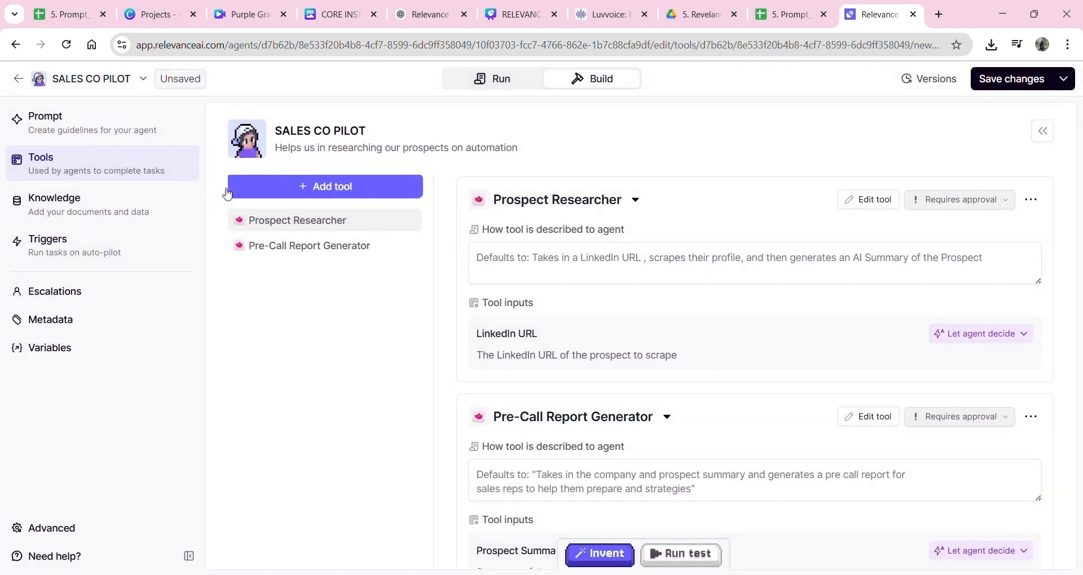
click(760, 289)
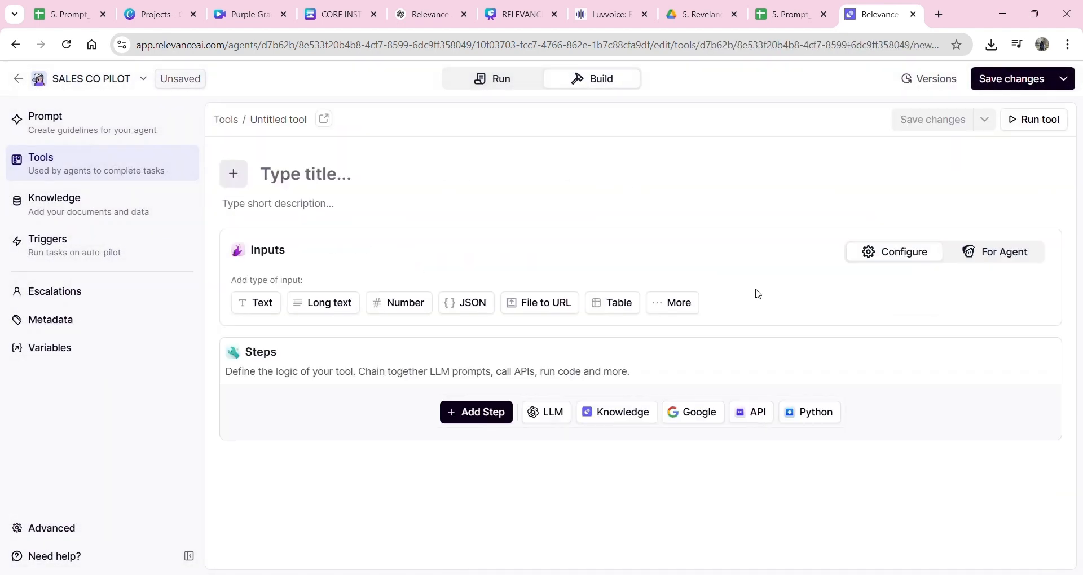
Title the new tool "RESEARCH COMPANY", copied from cell C1 of the spreadsheet's 3. RESEARCH COMPANY sheet
click(784, 9)
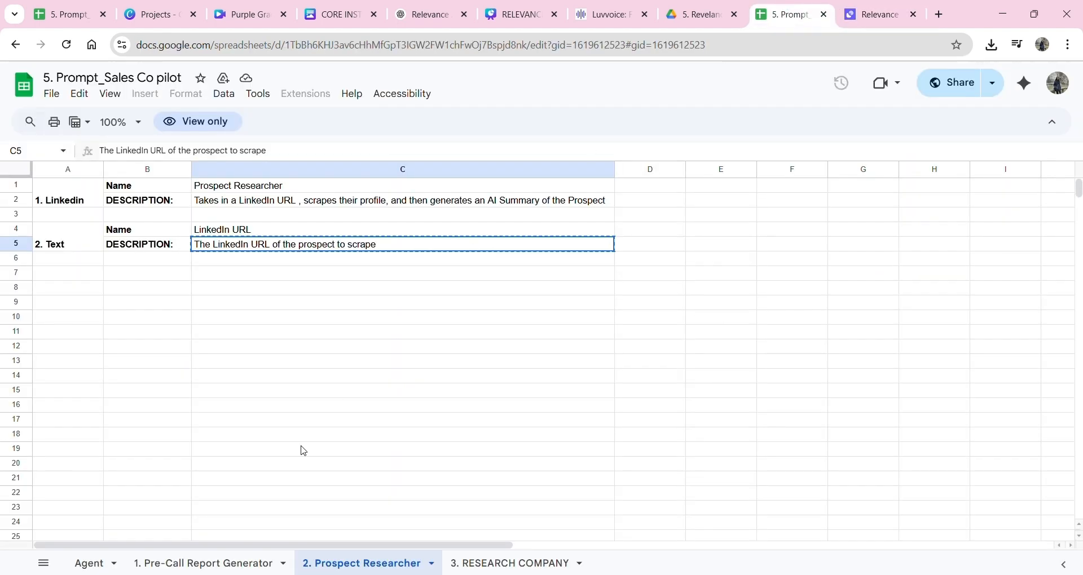
click(490, 561)
click(232, 192)
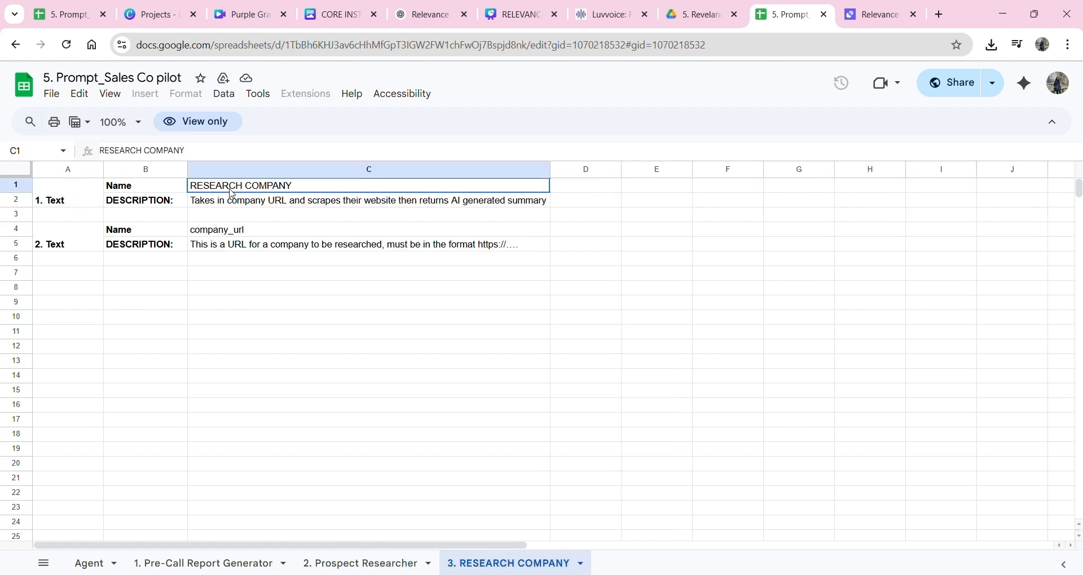
click(858, 15)
click(320, 170)
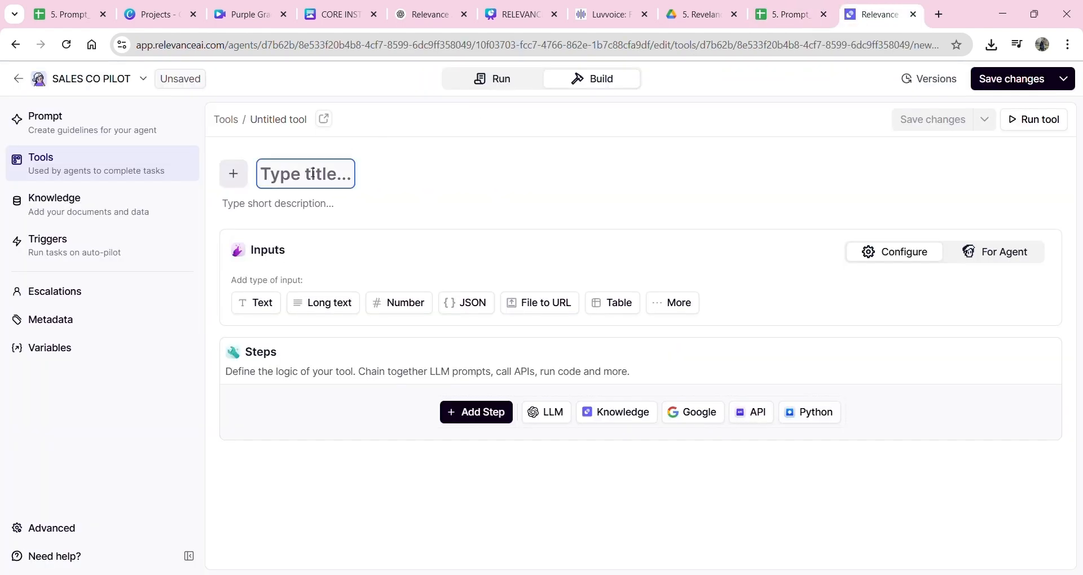
text(RESEARCH COMPANY)
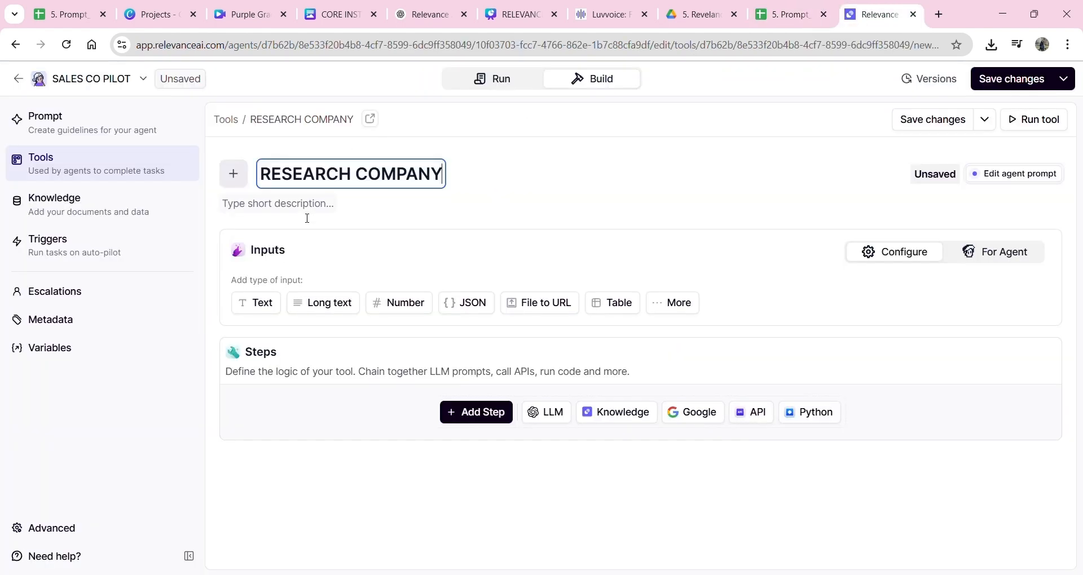
Describe the tool as "Takes in company URL and scrapes their website then returns AI generated summary", copied from cell C2
click(307, 210)
click(790, 8)
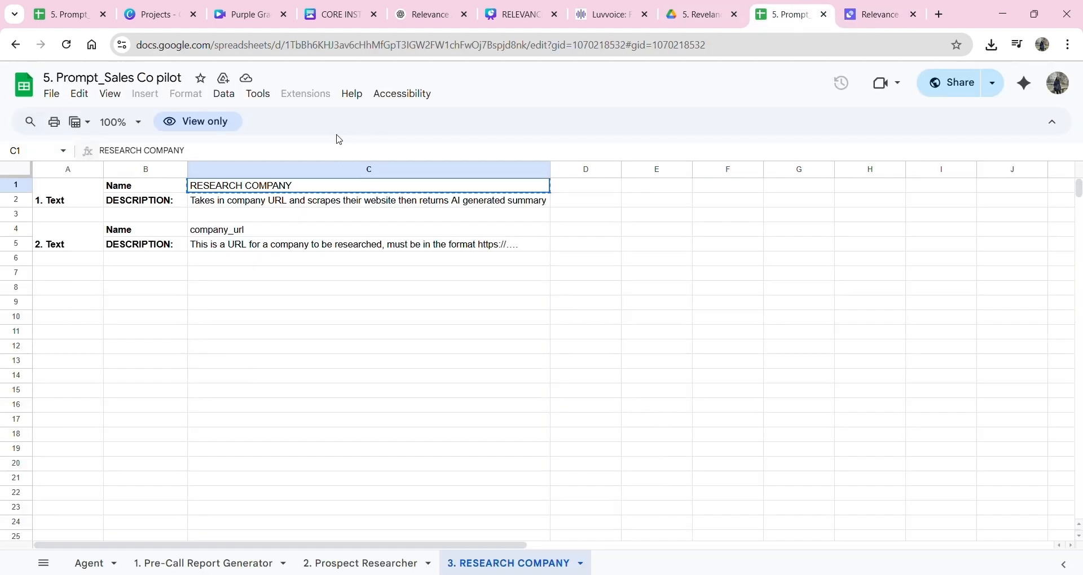
click(335, 206)
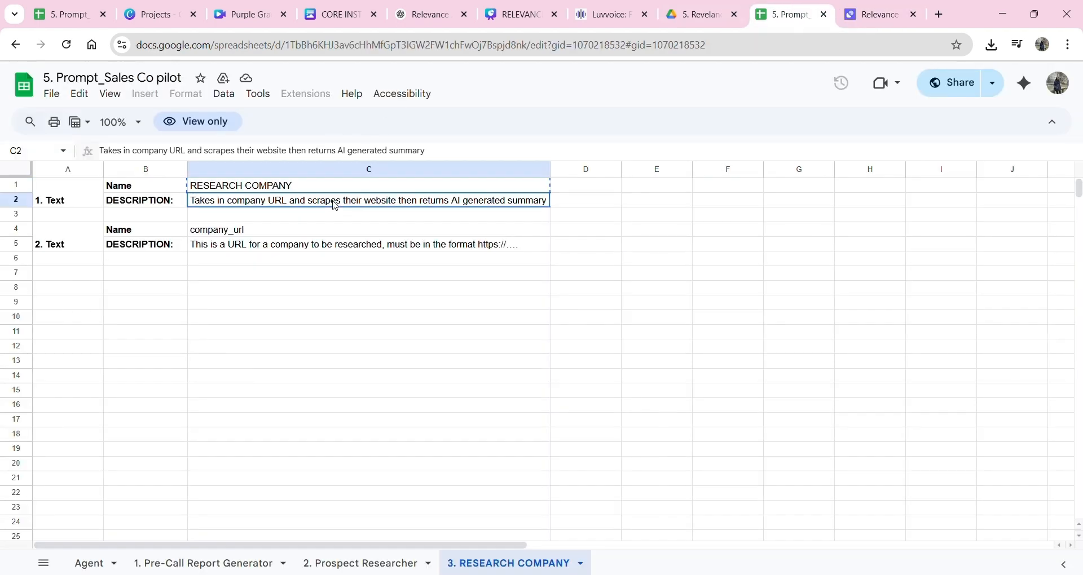
click(871, 7)
click(342, 203)
text(Takes in company URL and scrapes their website then returns AI generated summary)
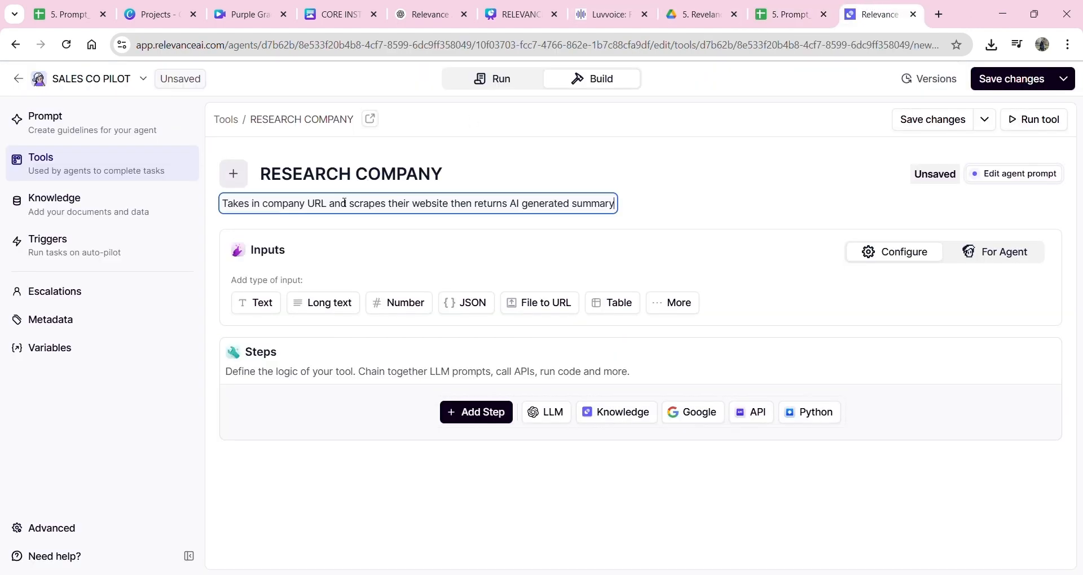
Add a text input to the RESEARCH COMPANY tool and name it "company_url", copied from cell C4 of the spreadsheet
click(811, 8)
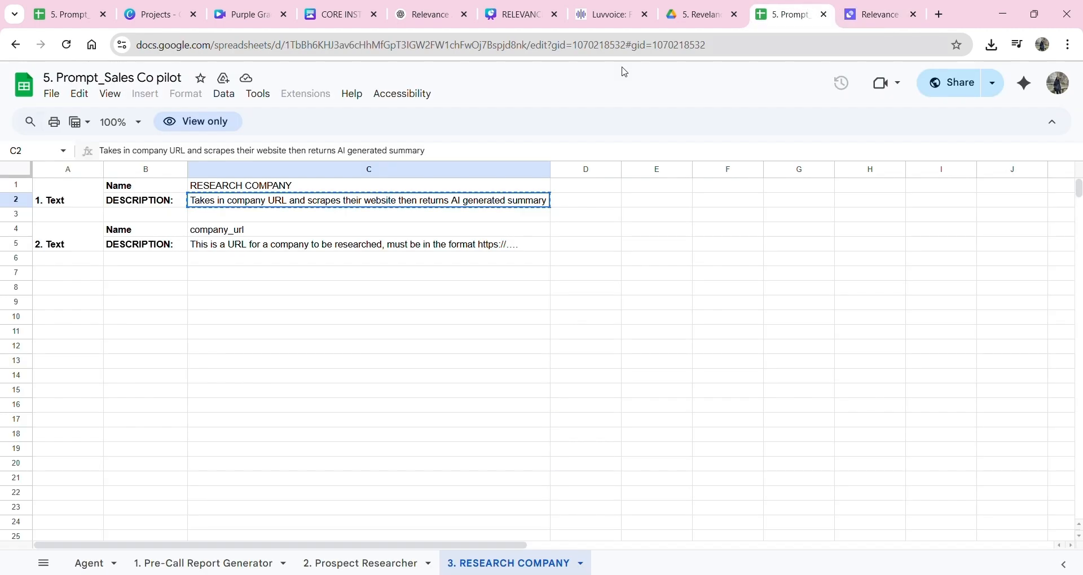
click(287, 234)
key(ctrl+c)
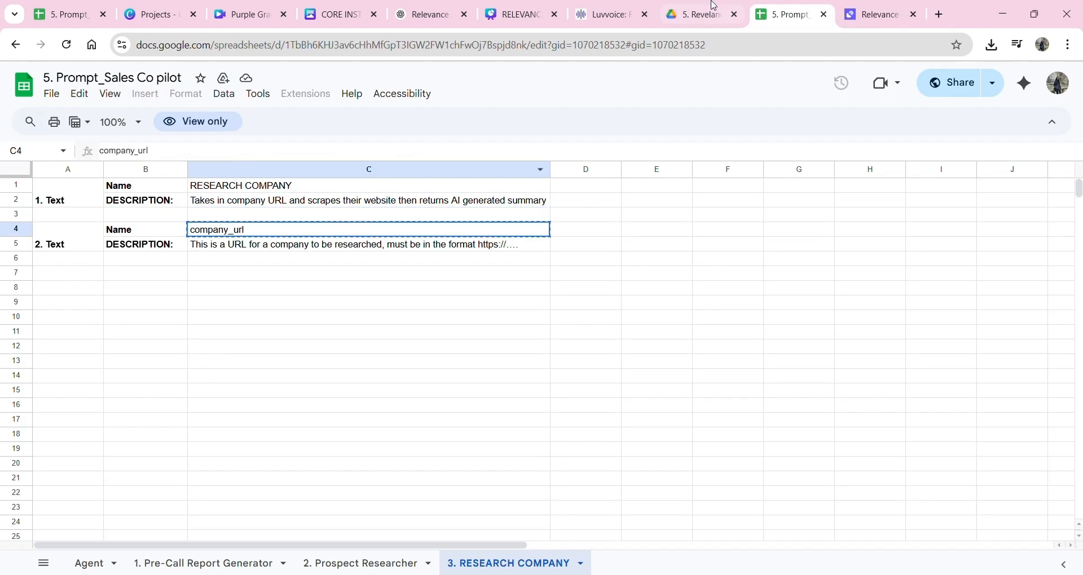
click(891, 8)
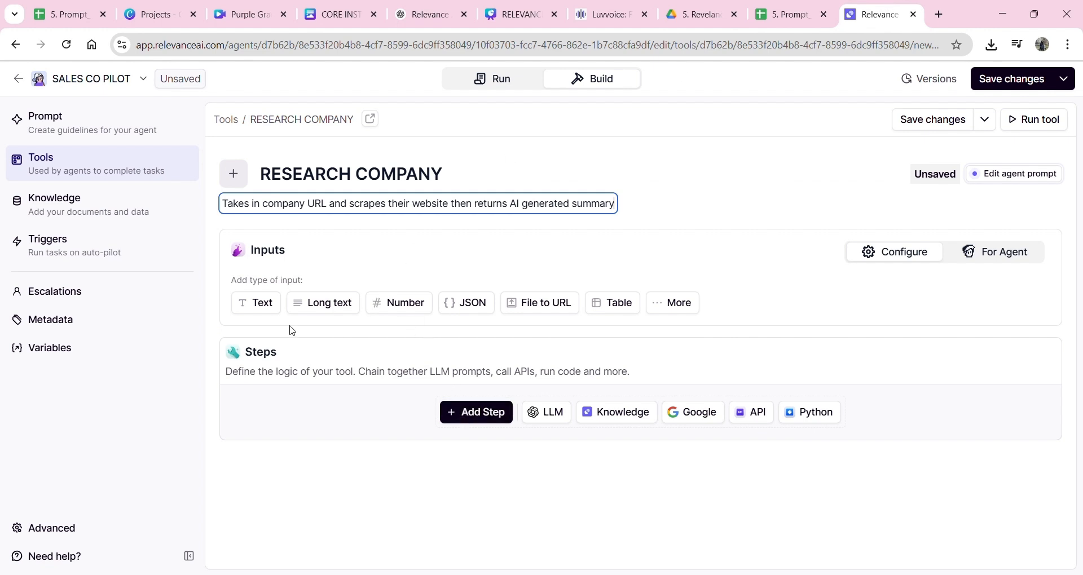
click(259, 311)
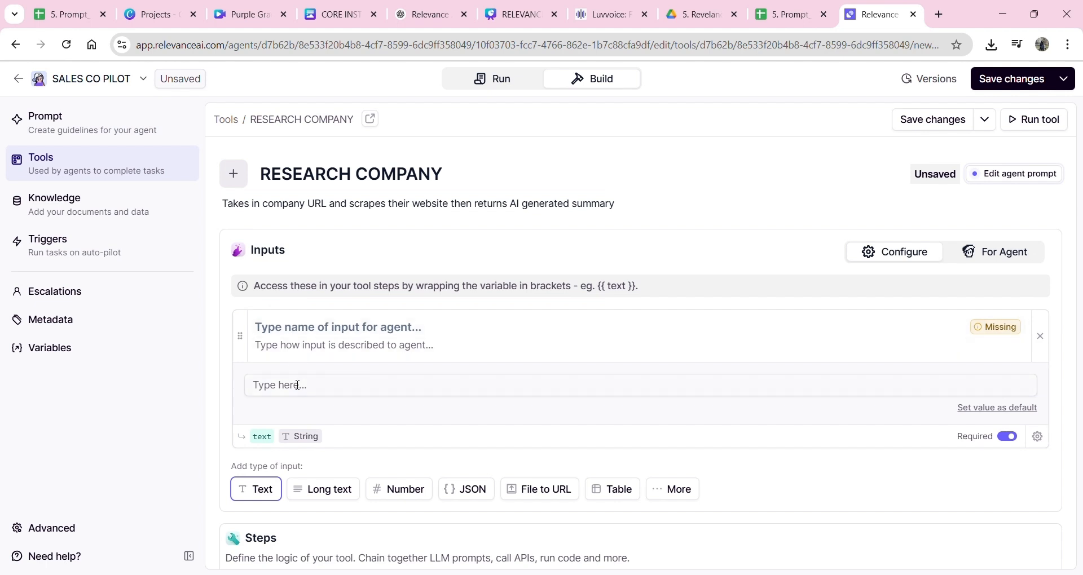
click(333, 329)
text(company_url)
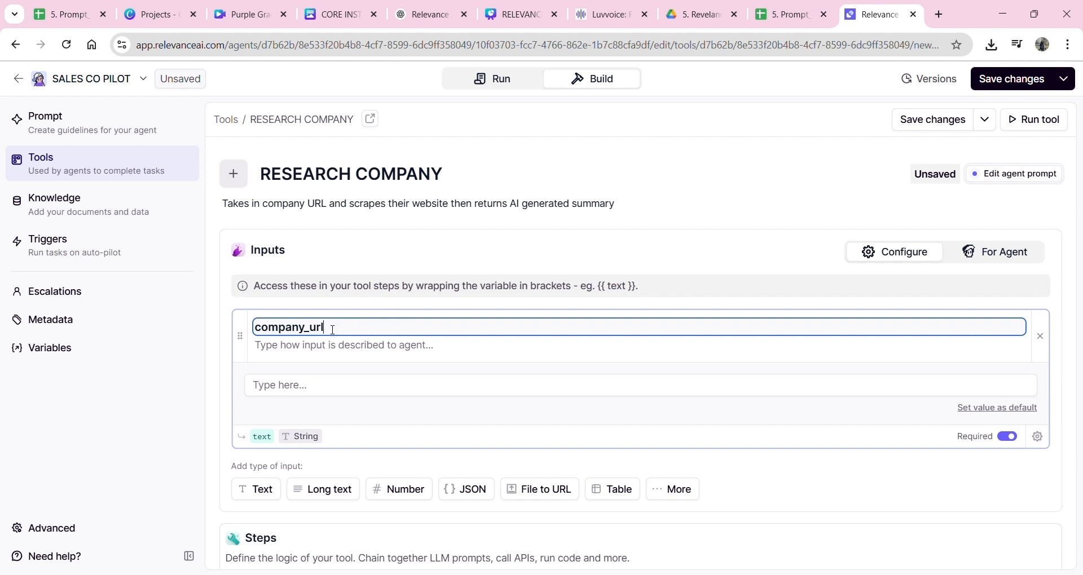
Rename the text input's variable to company_url
click(264, 443)
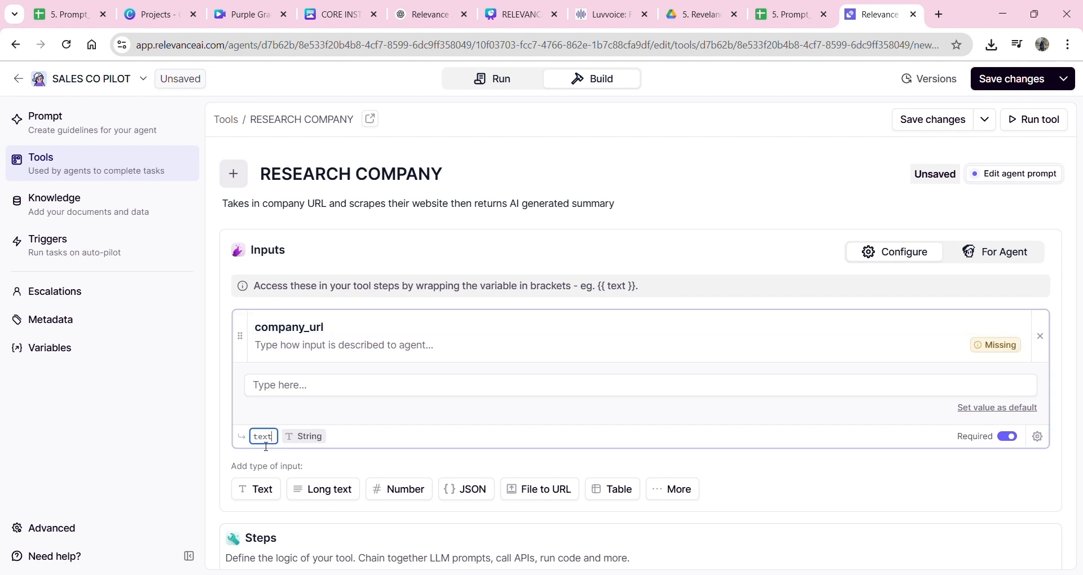
key(ctrl+v)
key(ctrl+z)
double_click(265, 444)
key(ctrl+v)
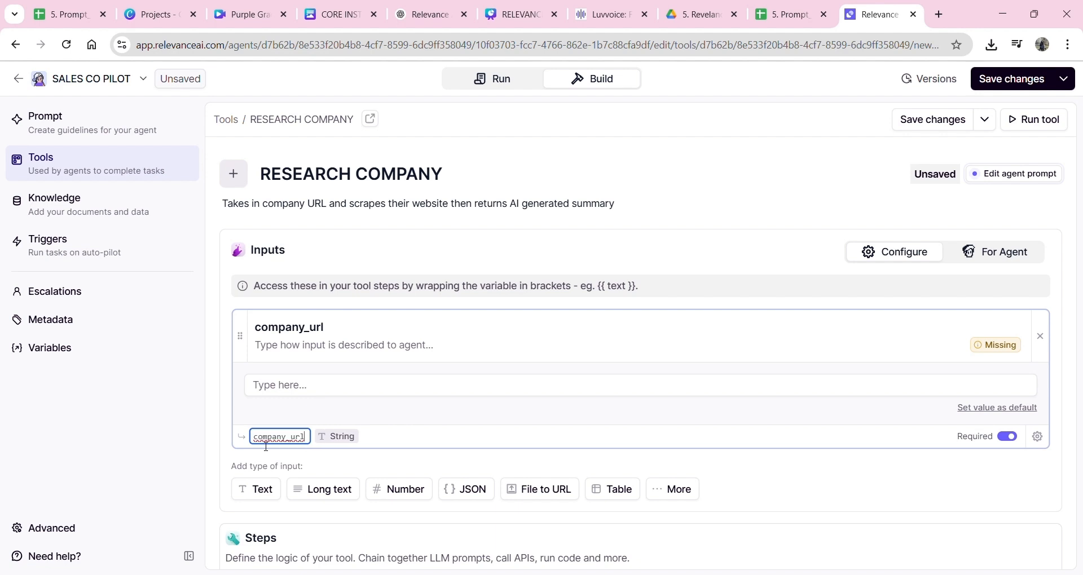
click(503, 362)
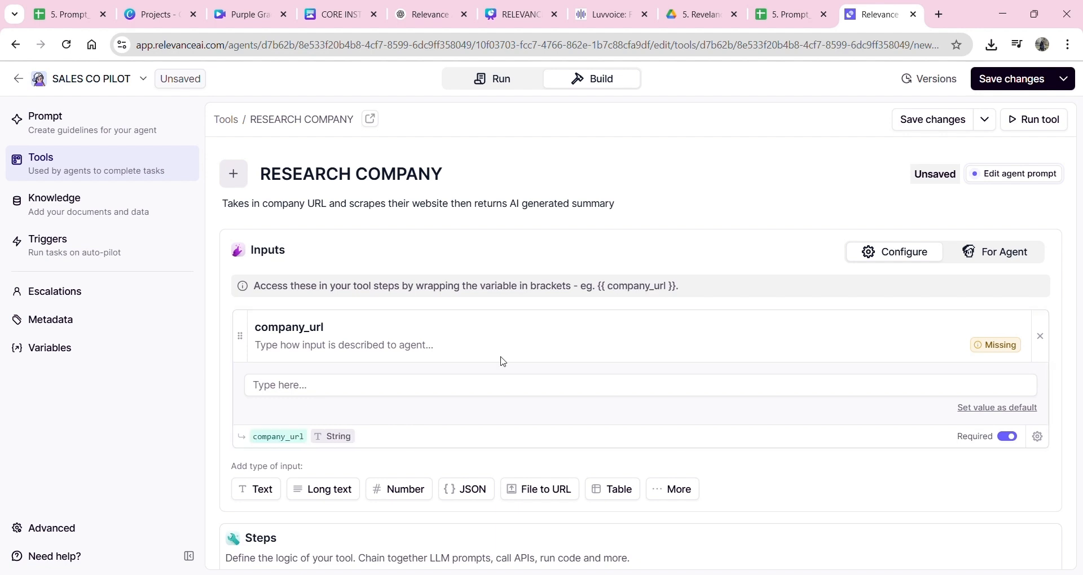
click(798, 6)
click(286, 248)
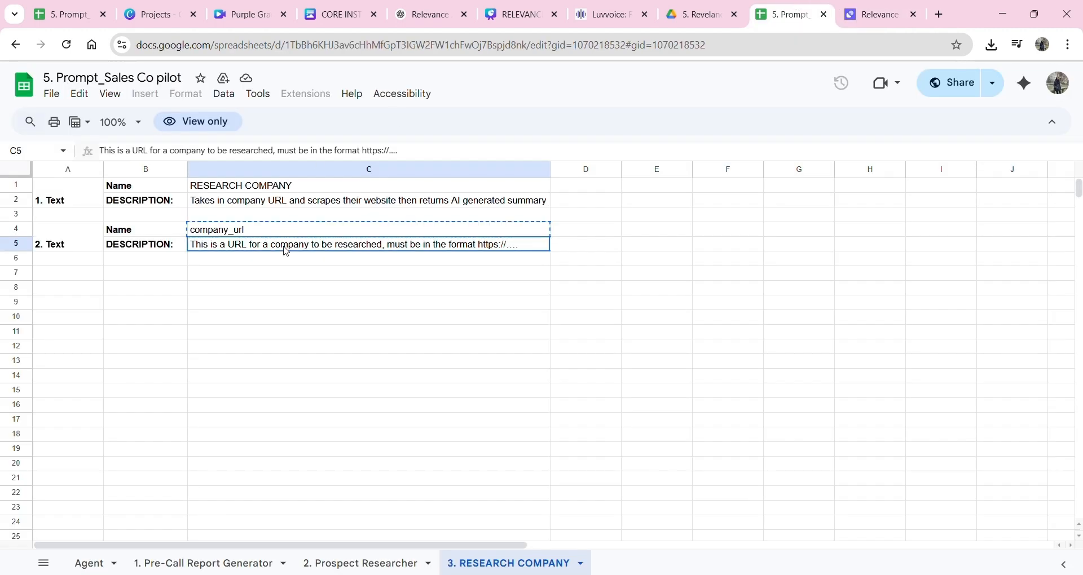
click(871, 11)
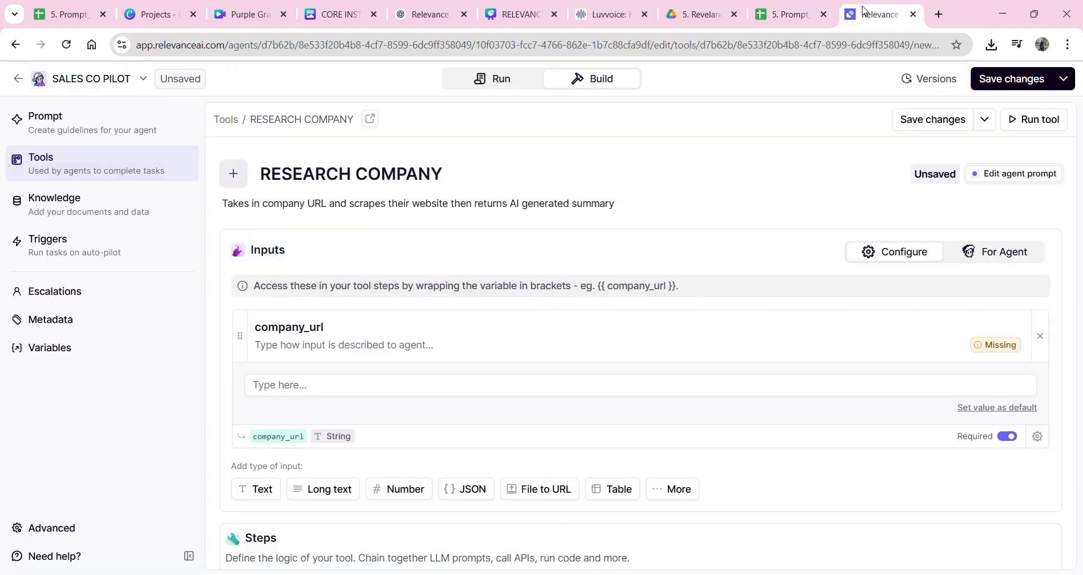
click(367, 347)
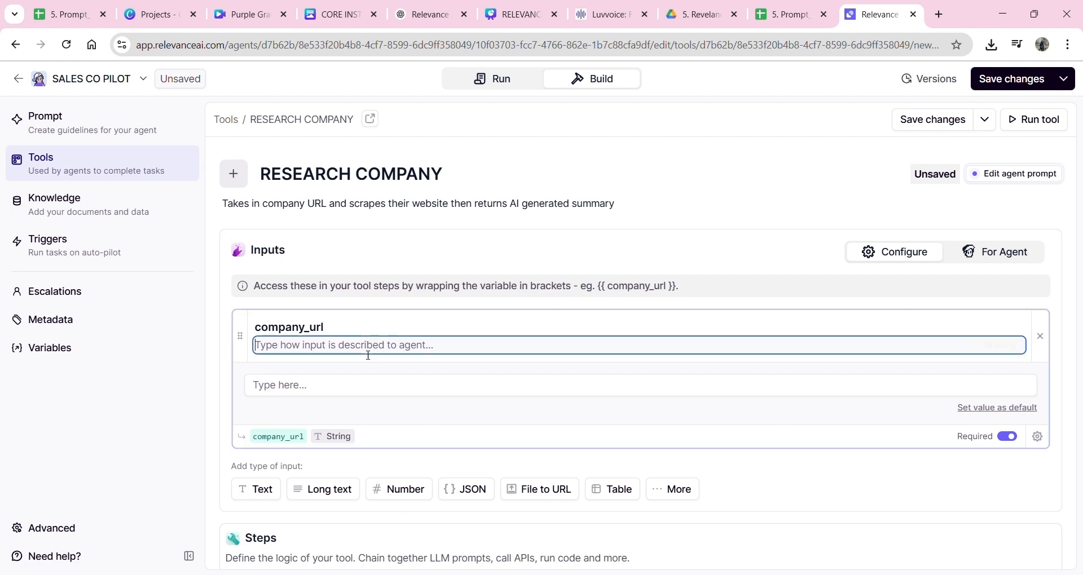
key(ctrl+v)
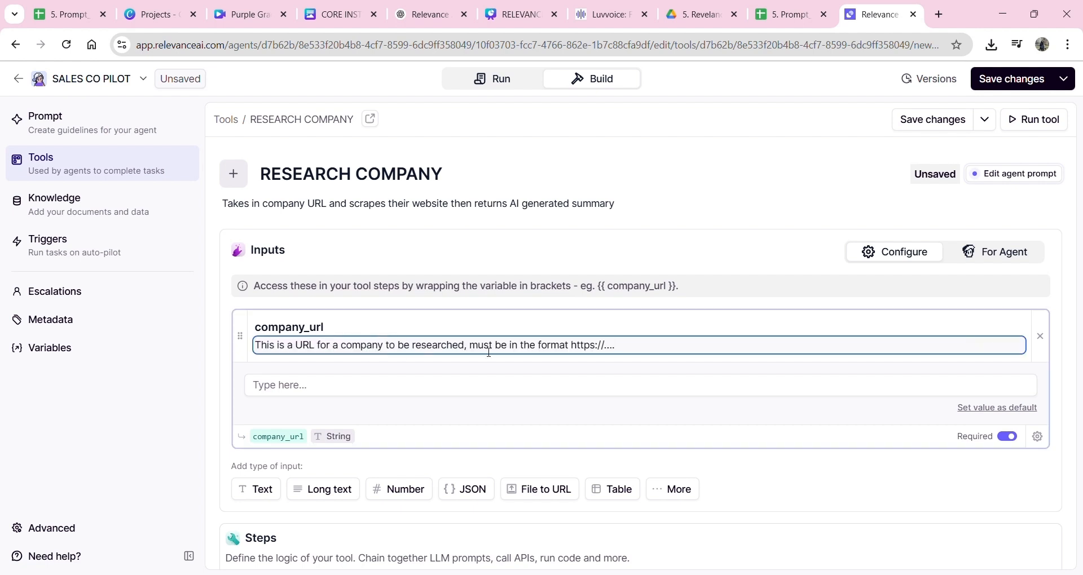
click(795, 486)
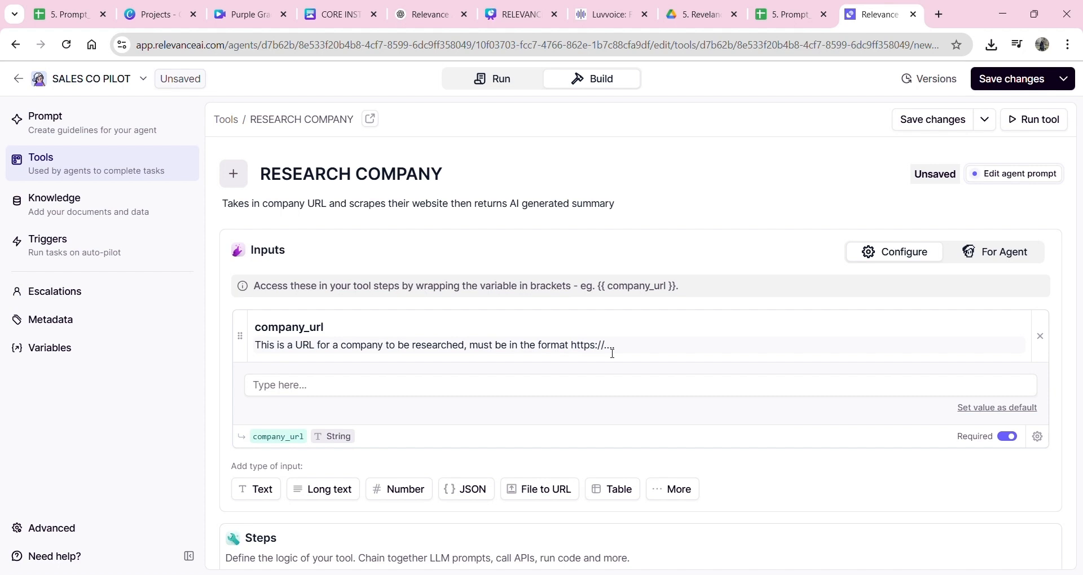
click(938, 119)
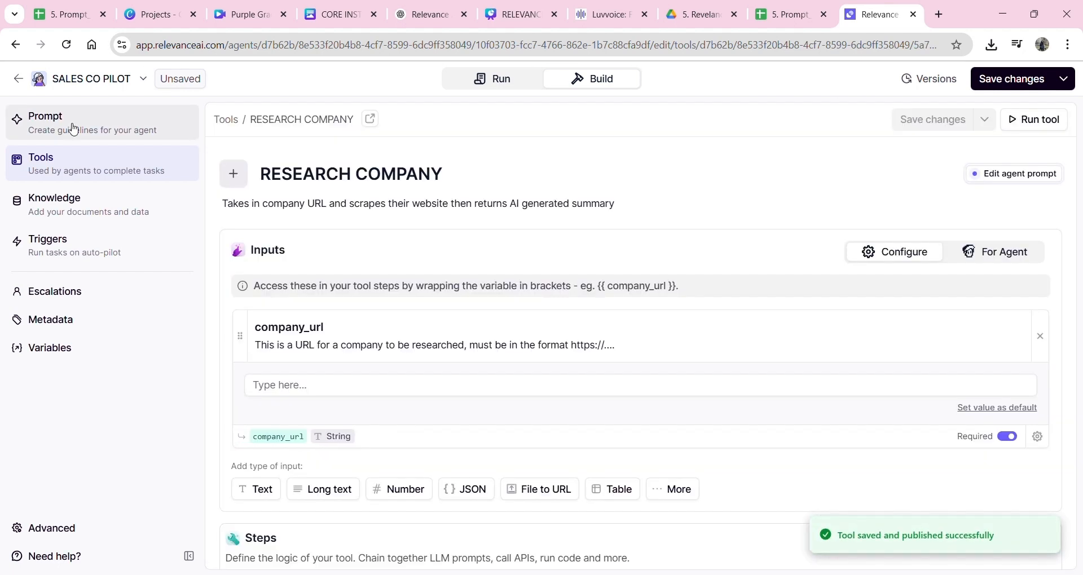
click(116, 172)
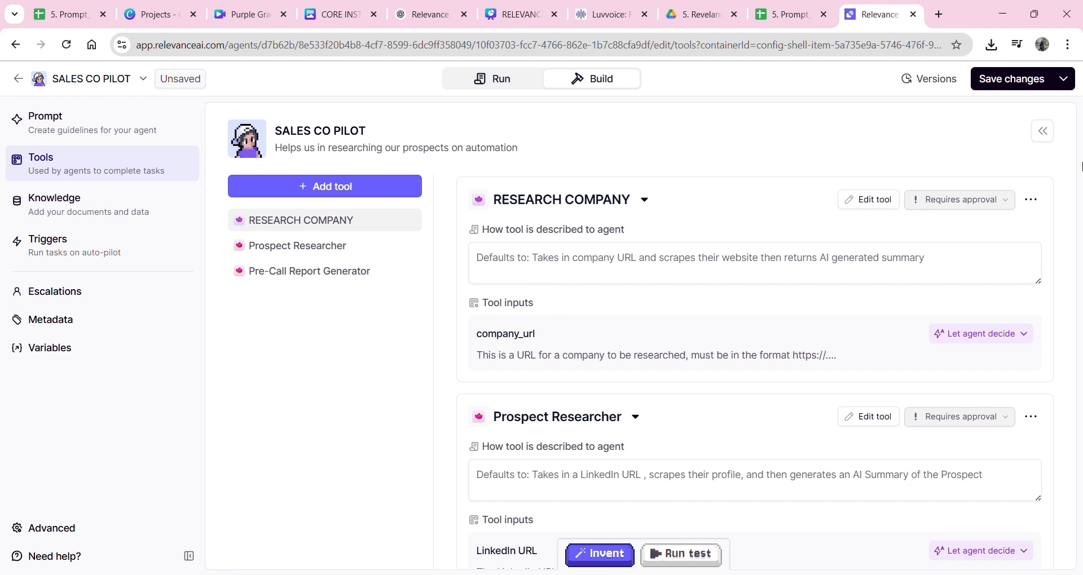
Insert a reference to the Prospect Researcher tool after "Prospect Research:" in the agent's prompt
click(113, 120)
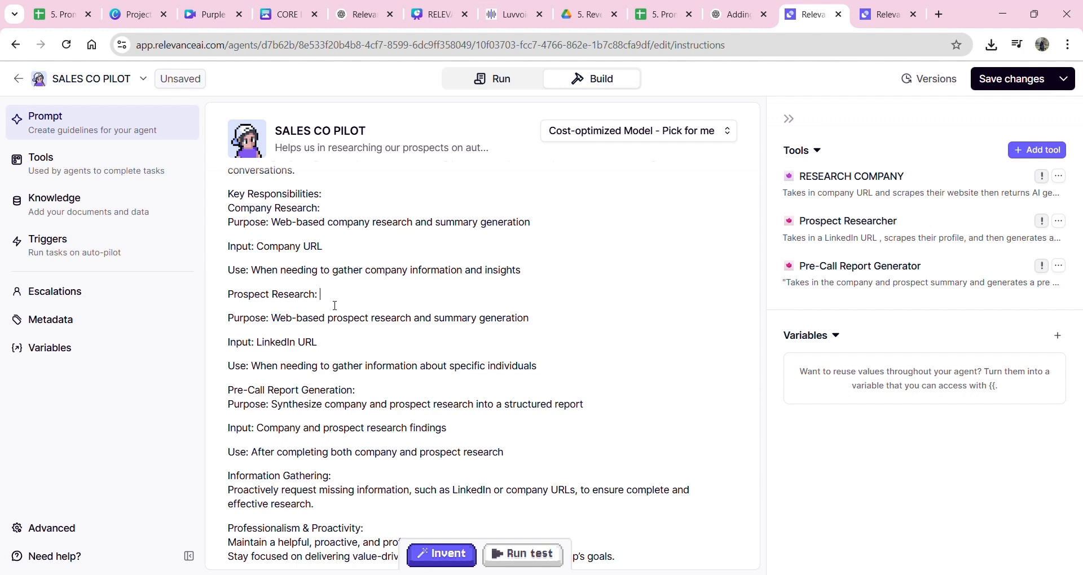
text(/)
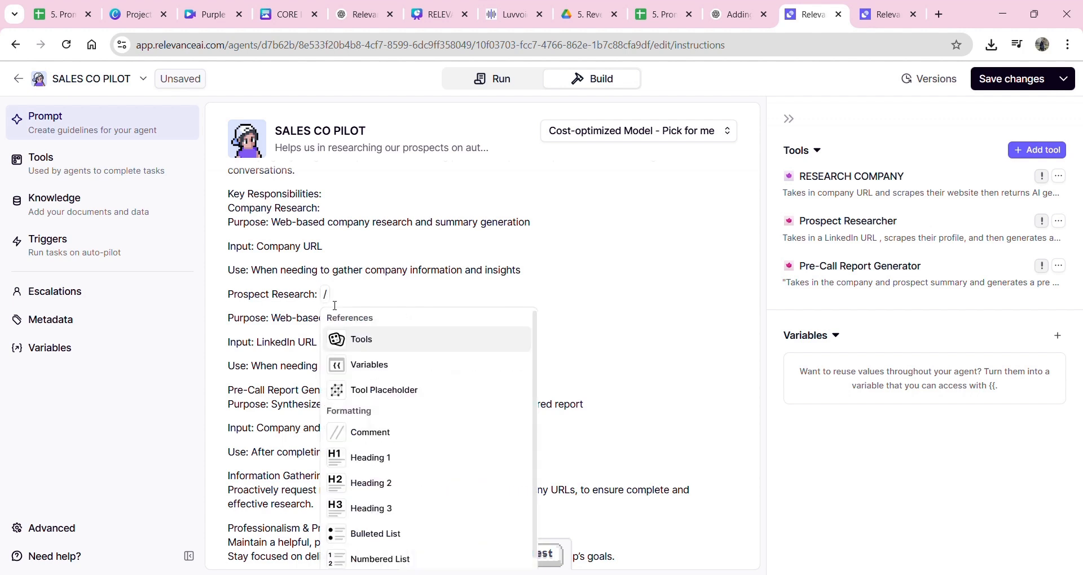
click(380, 341)
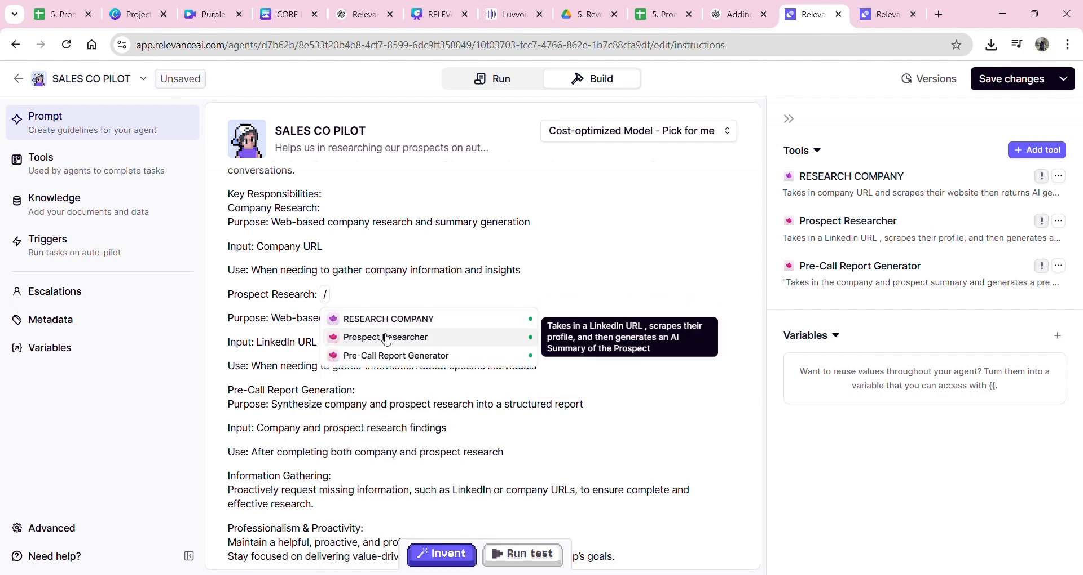
click(387, 337)
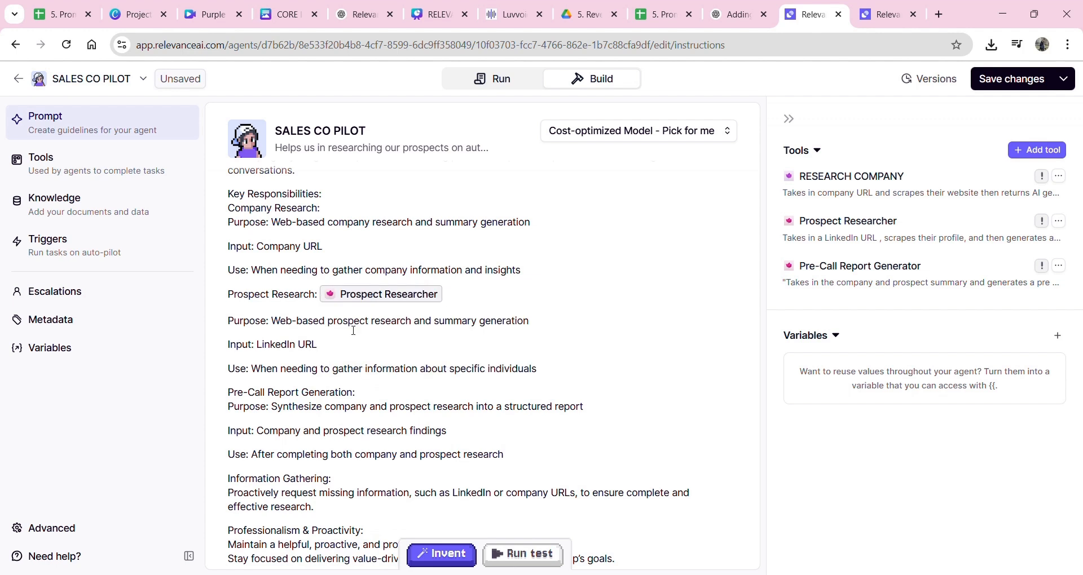
Insert a reference to the RESEARCH COMPANY tool after "Company Research:" in the agent's prompt
click(367, 399)
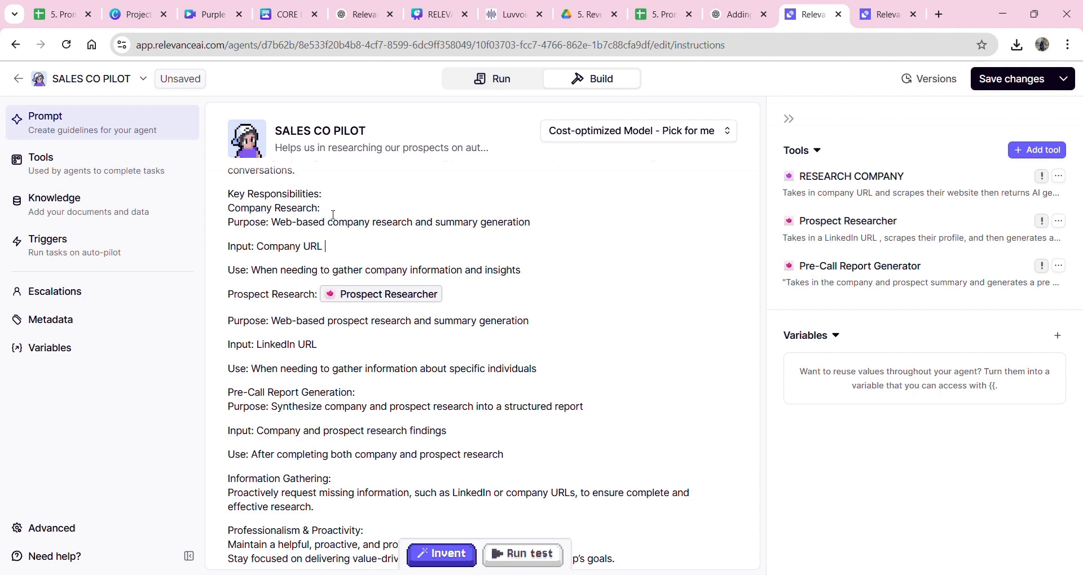
text(/)
key(BackSpace)
text(/)
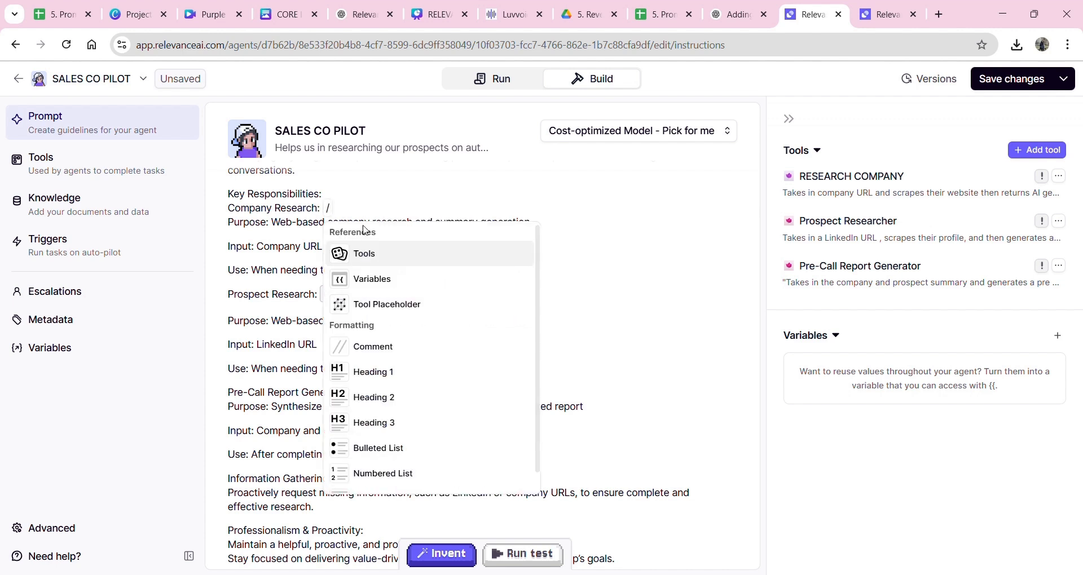
click(377, 255)
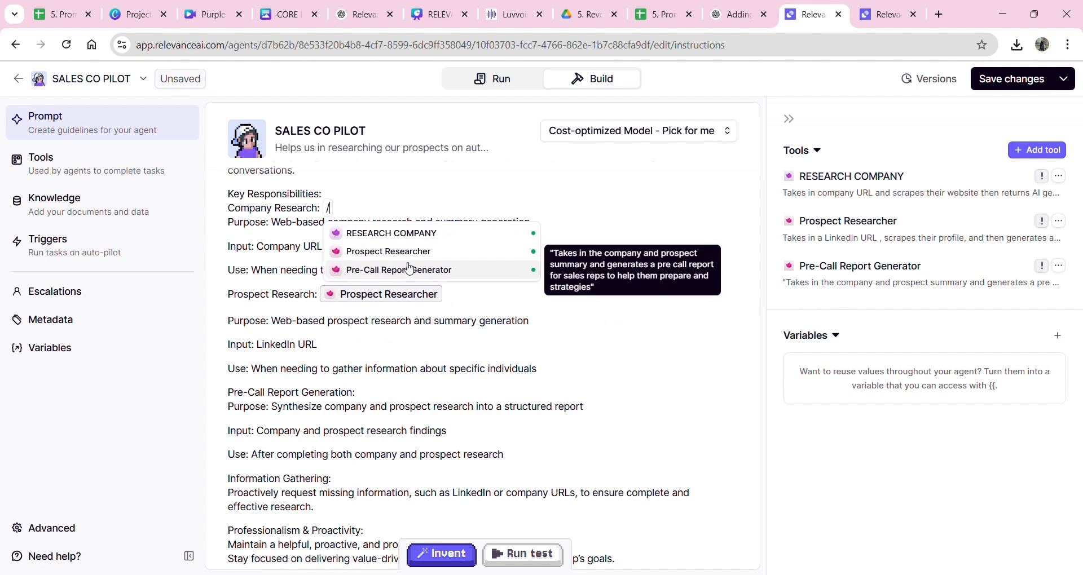
double_click(446, 232)
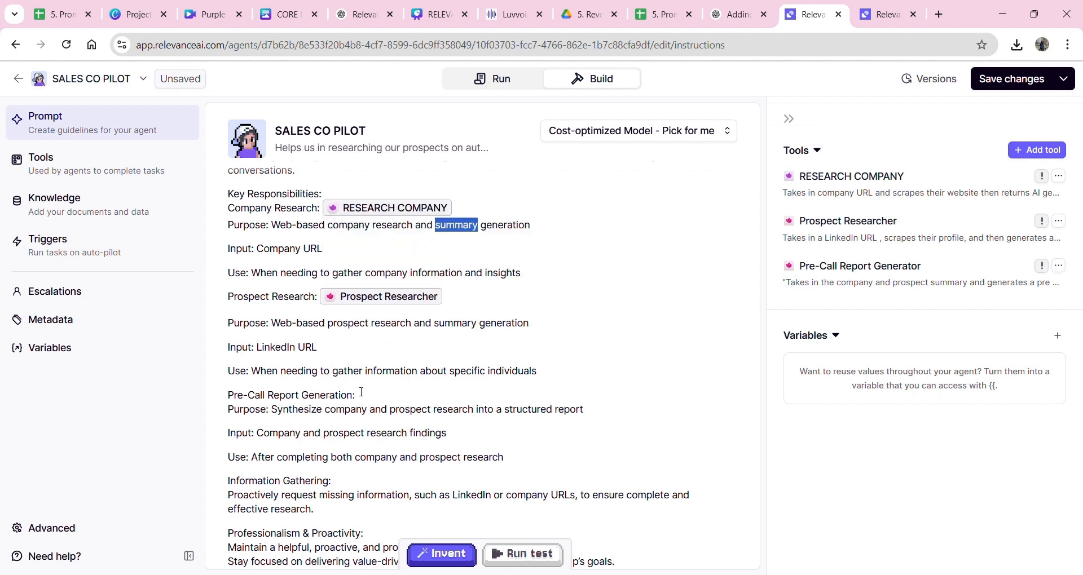
Insert a reference to the Pre-Call Report Generator tool after "Pre-Call Report Generation:" in the prompt and open the save options
click(376, 409)
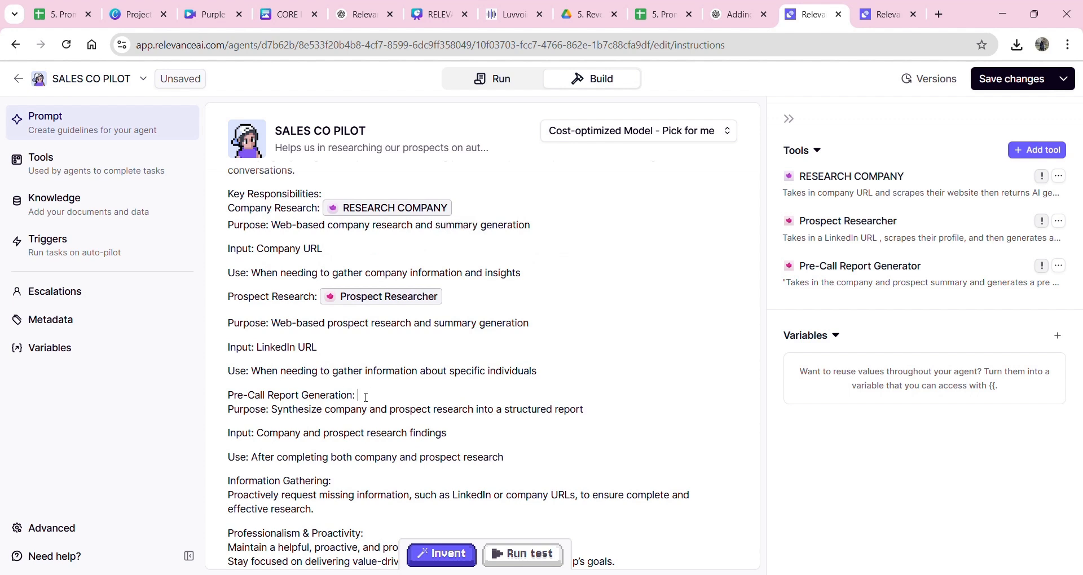
text(/)
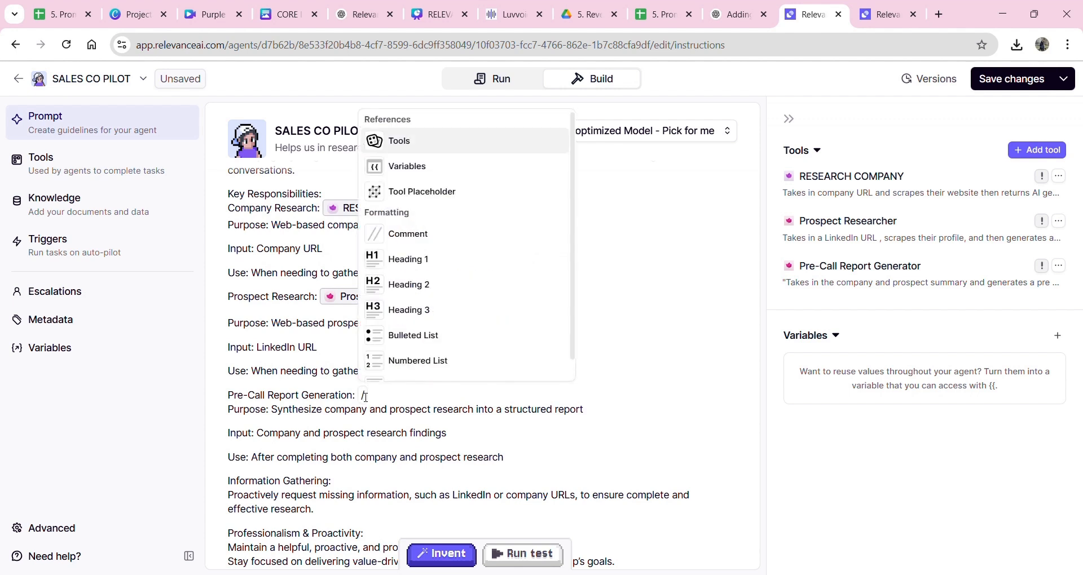
click(404, 144)
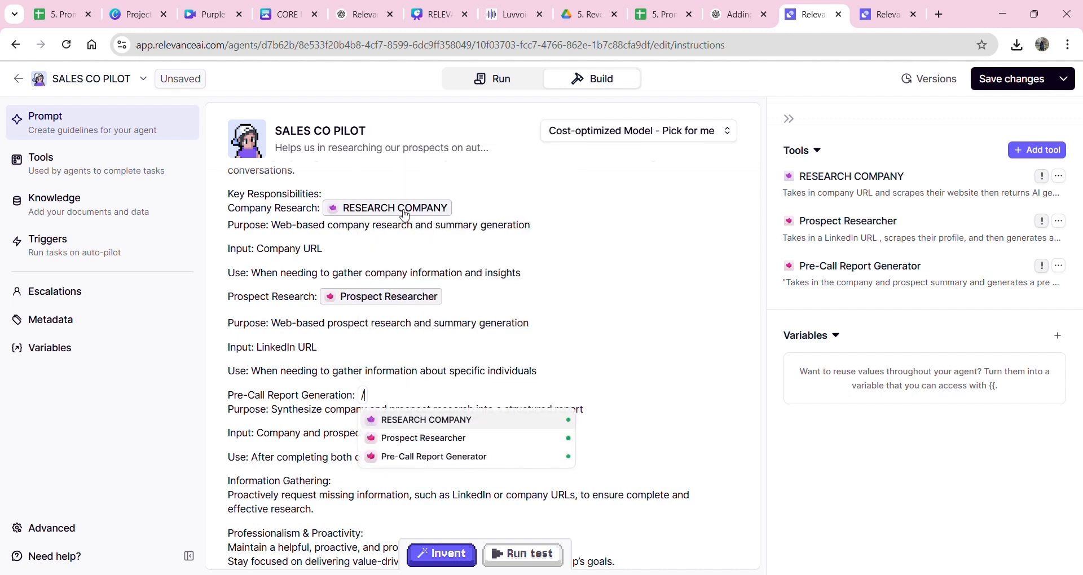
click(423, 456)
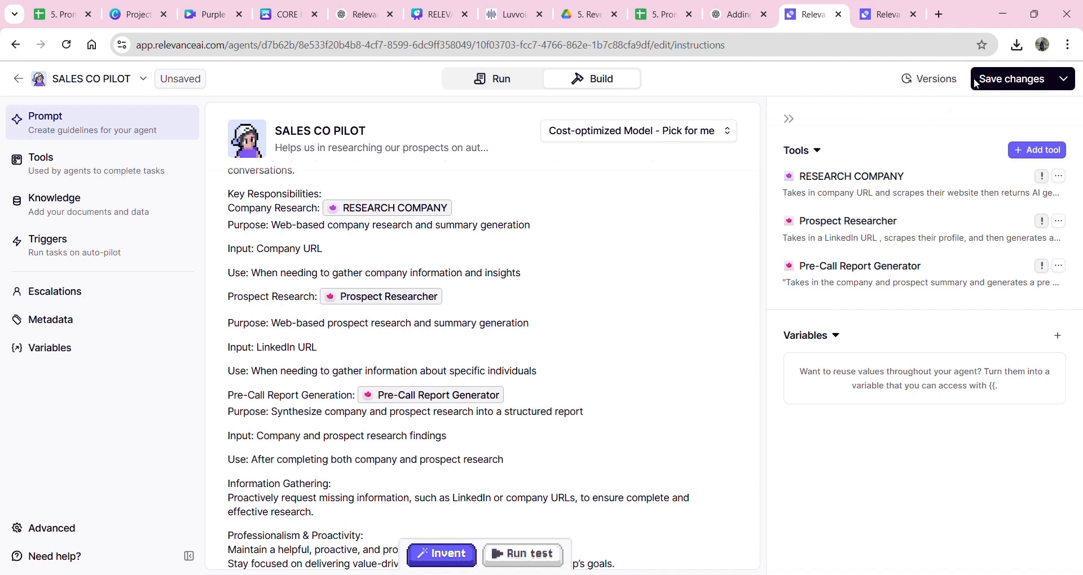
click(1058, 84)
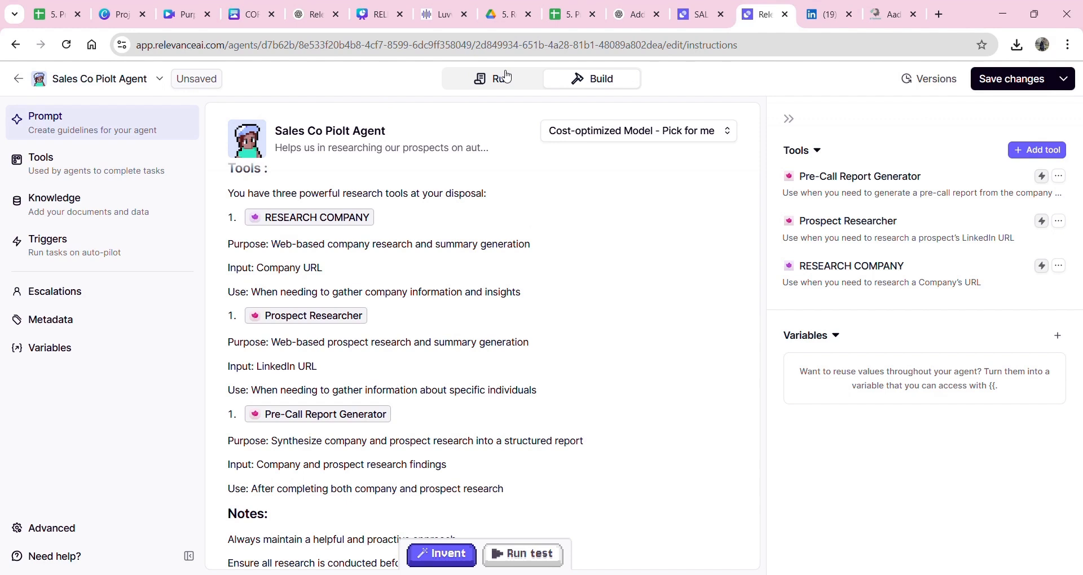
Open the Sales Co Piolt Agent for running and paste the prospect's LinkedIn profile URL, copied from LinkedIn, into the task description
click(499, 77)
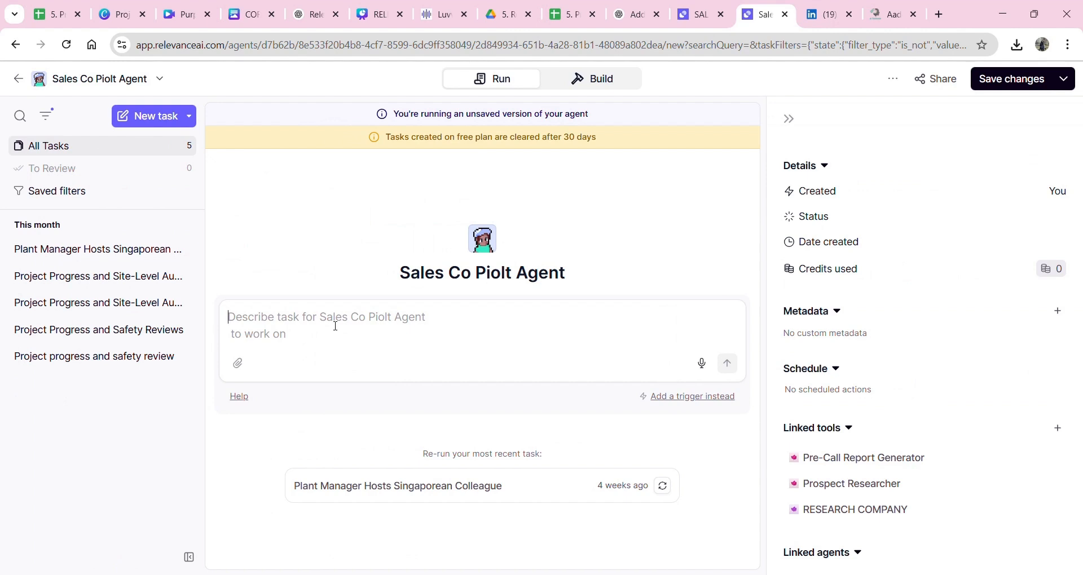
click(823, 18)
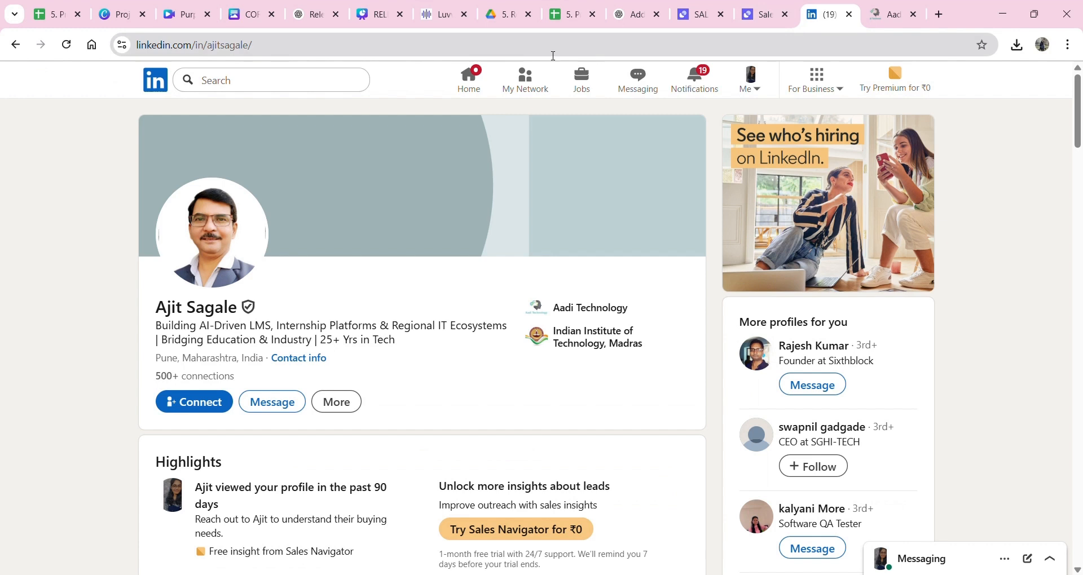
click(351, 46)
key(ctrl+c)
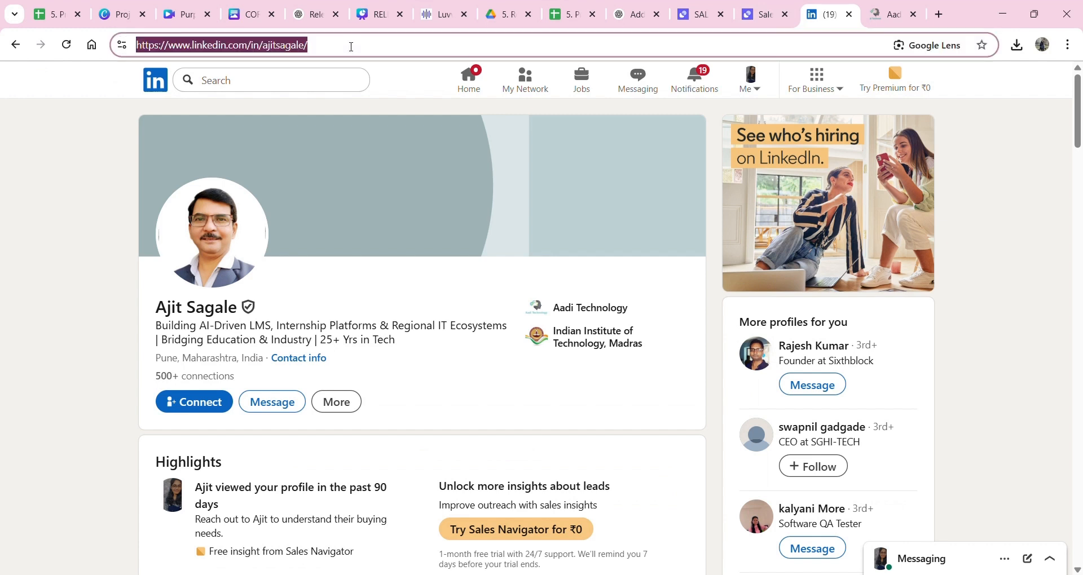
click(756, 11)
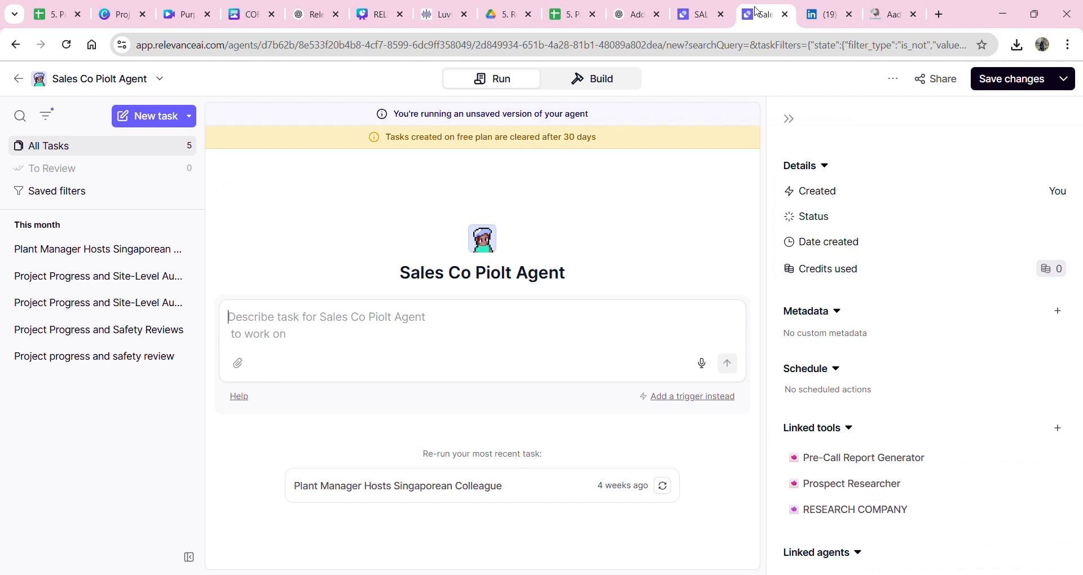
click(356, 314)
key(ctrl+v)
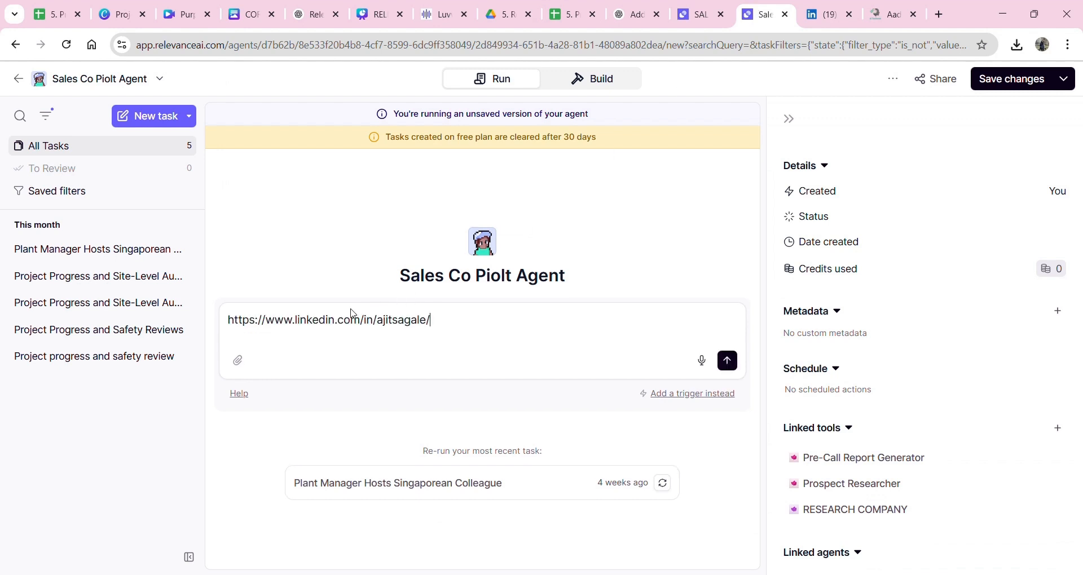
text(com)
text(p)
text(y url)
click(891, 12)
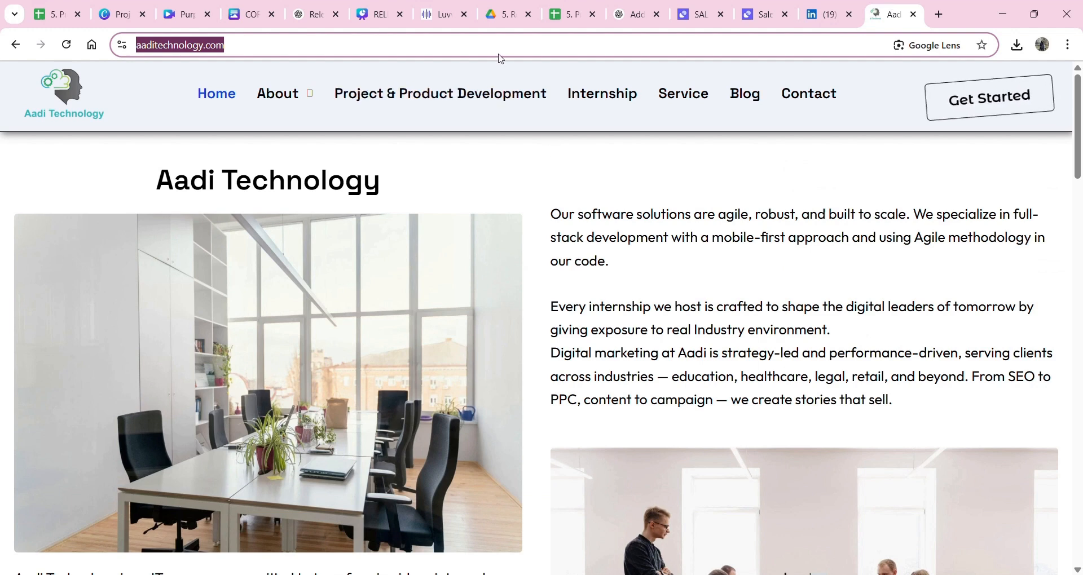
click(764, 14)
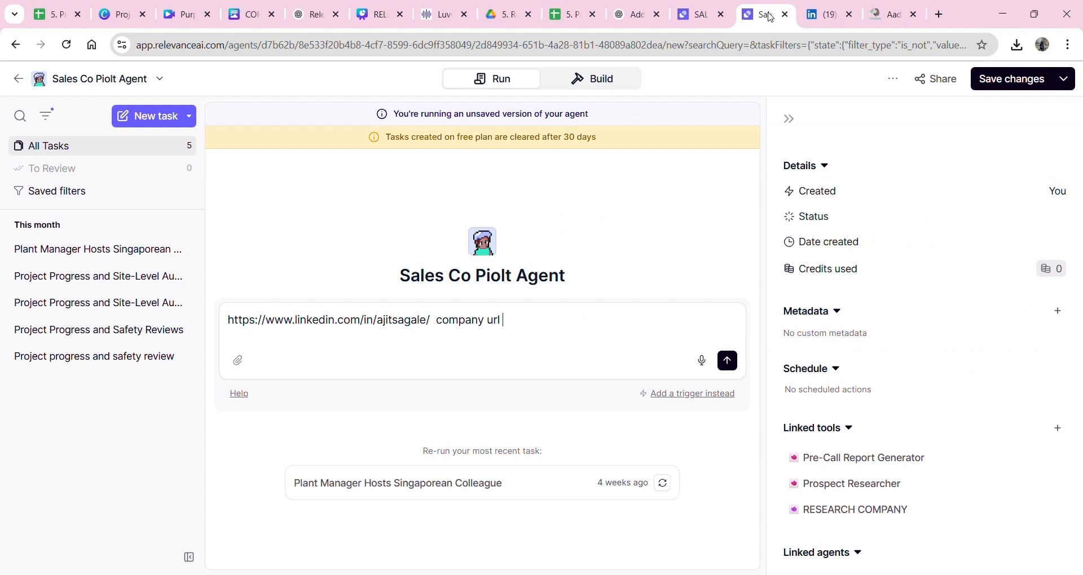
text(https://aaditechnology.com/)
key(Return)
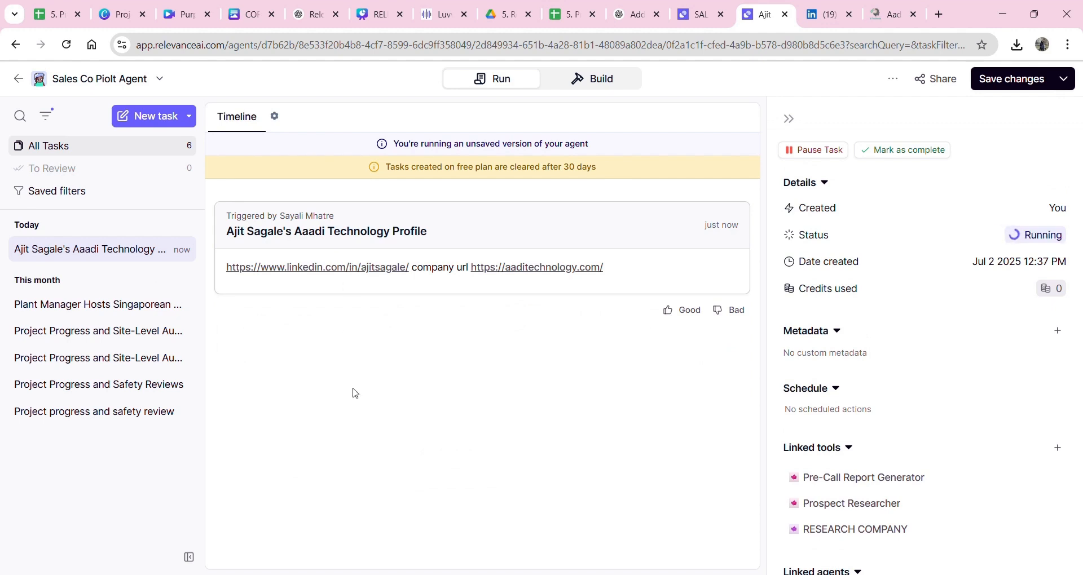
click(269, 273)
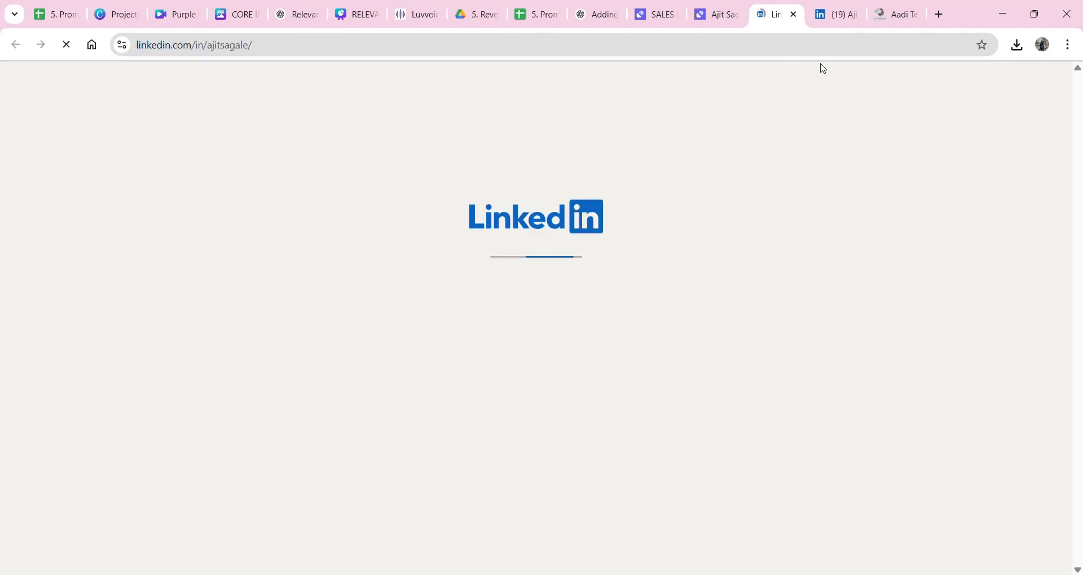
click(796, 16)
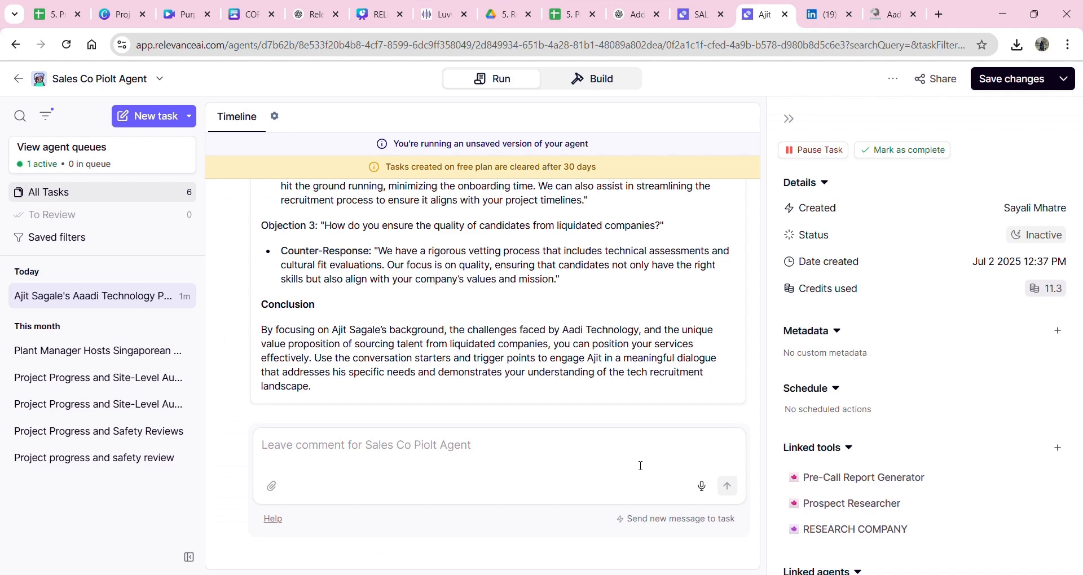
Review the agent's strategic call preparation report, covering company research, prospect analysis, talking points, recommendations, and objections with counter-responses
scroll(622, 349, up, 4)
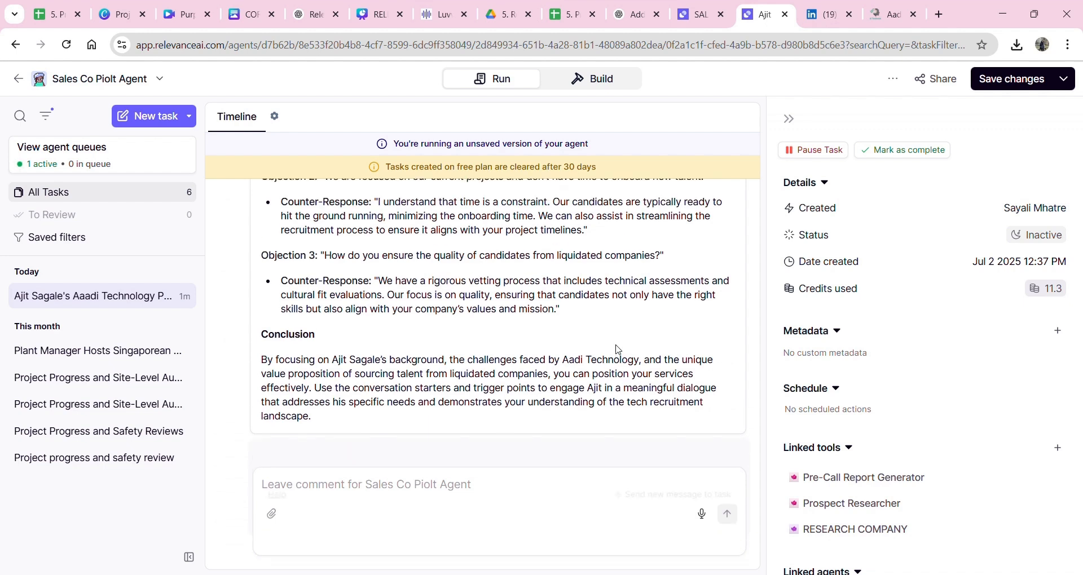
scroll(622, 350, up, 10)
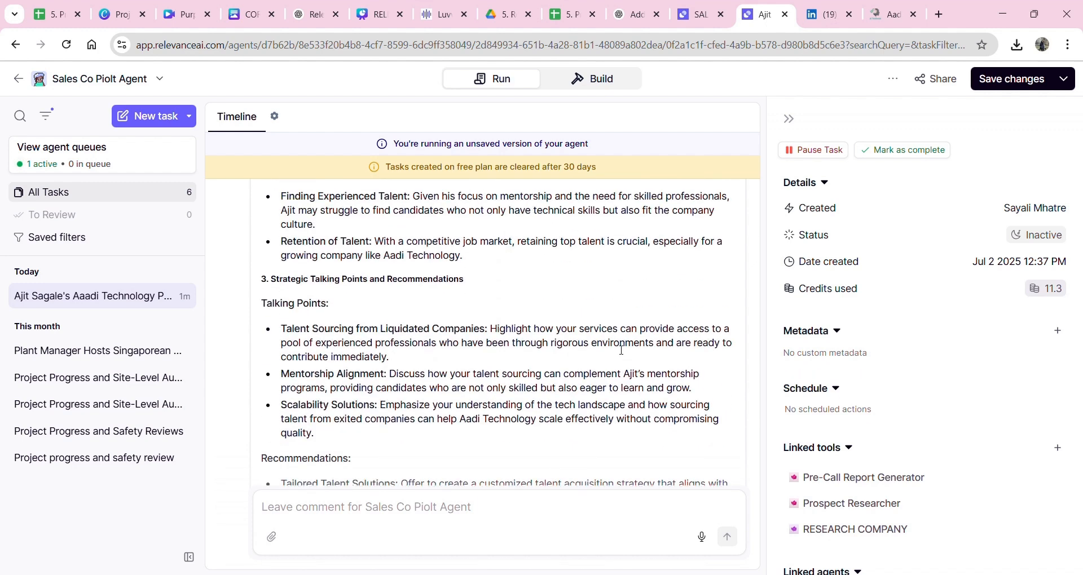
scroll(618, 350, up, 4)
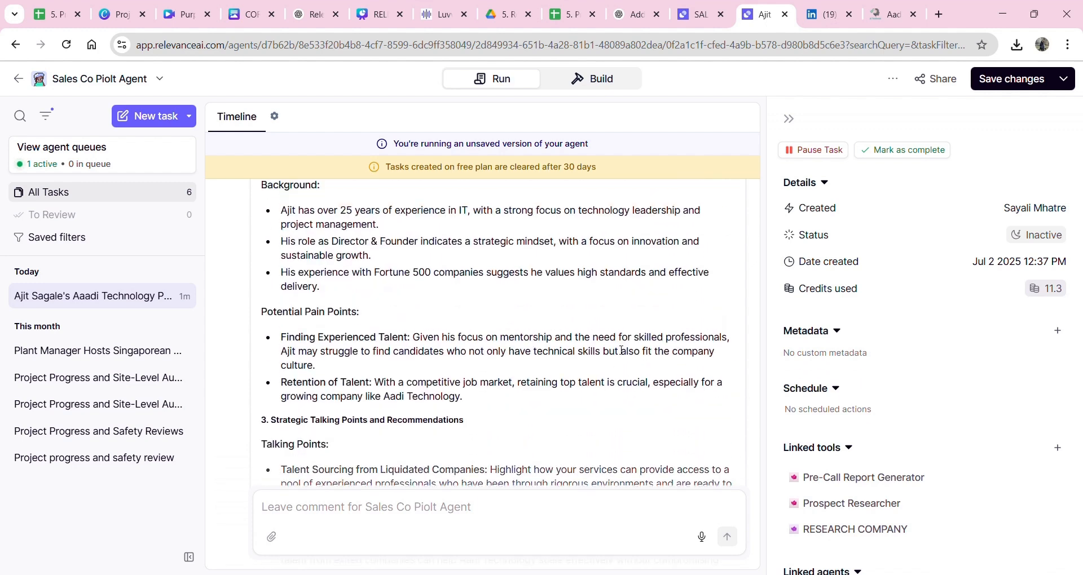
scroll(619, 350, up, 4)
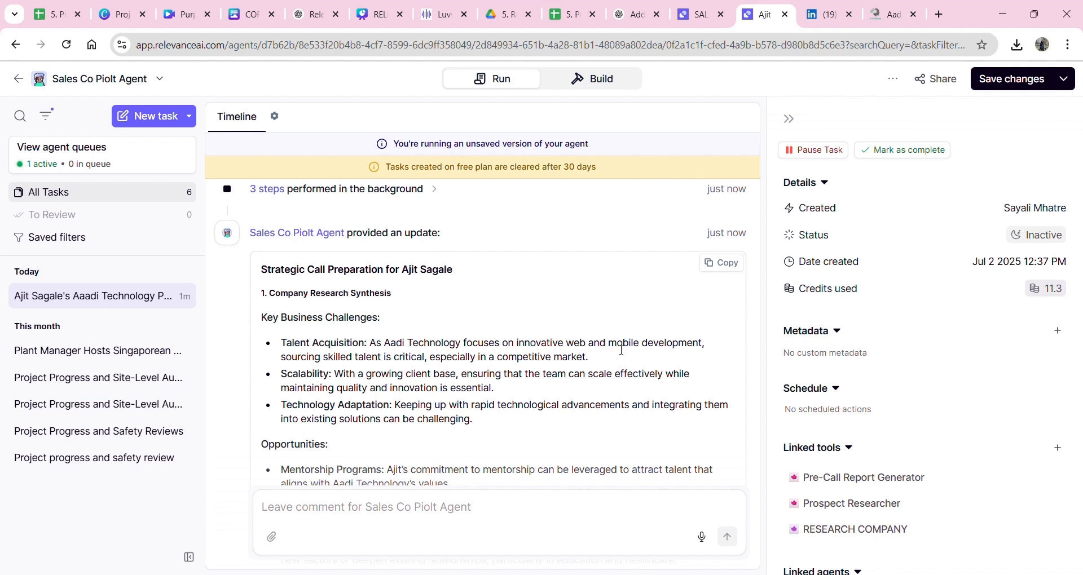
scroll(622, 350, down, 1)
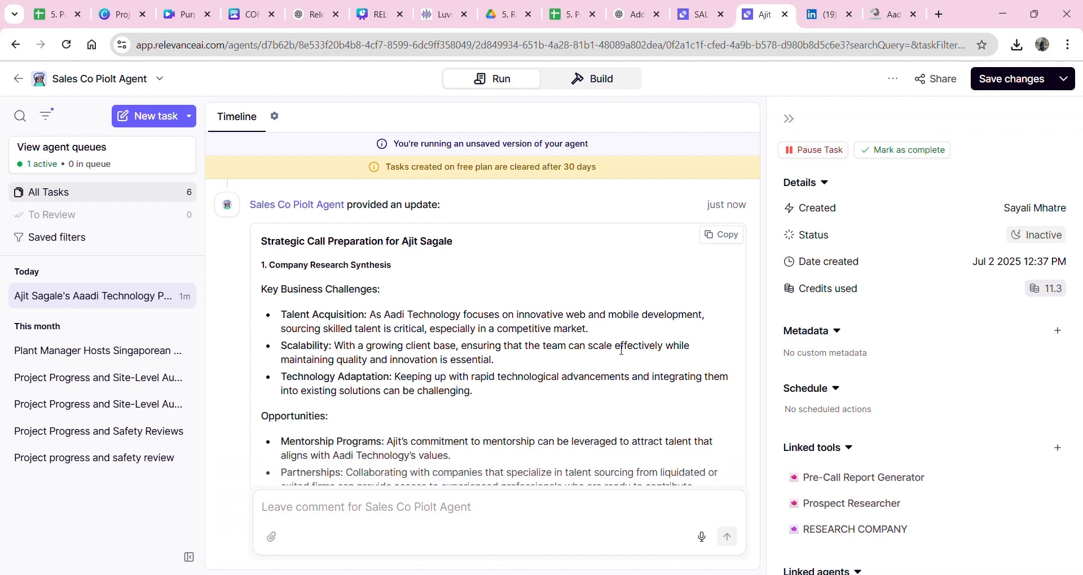
scroll(622, 350, down, 1)
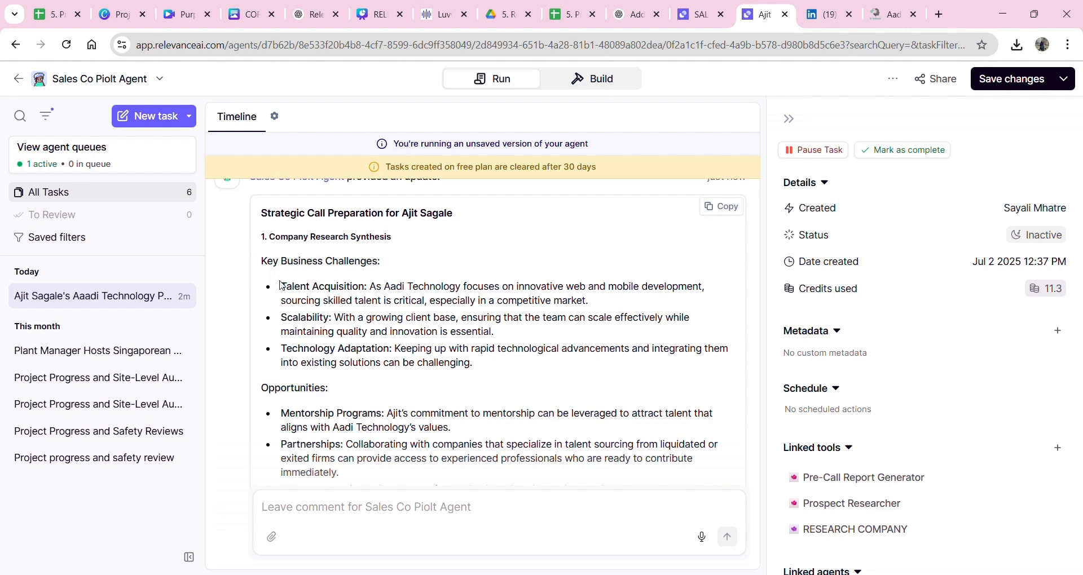
scroll(282, 285, down, 1)
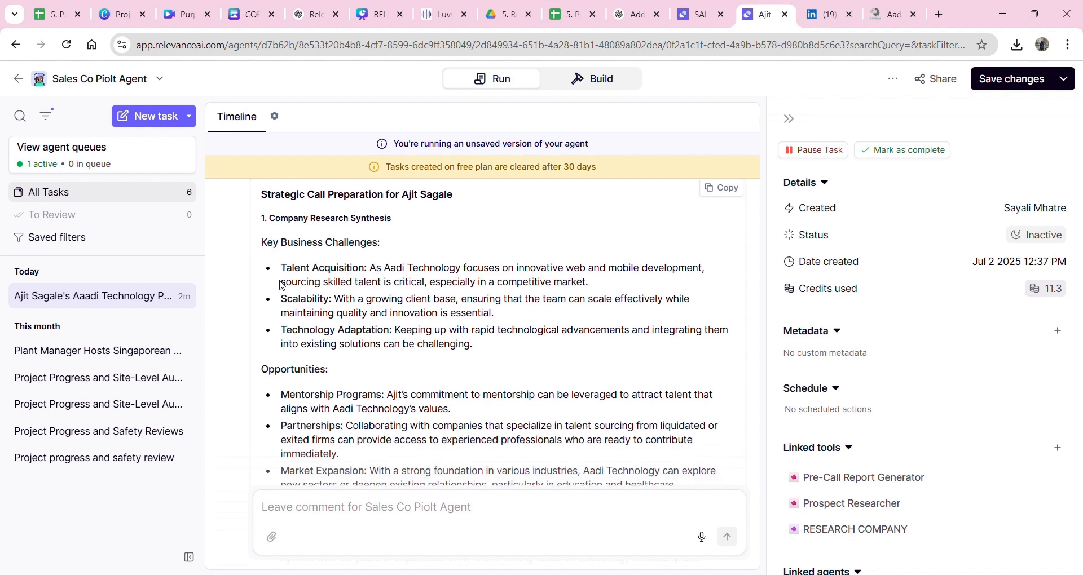
scroll(282, 286, down, 4)
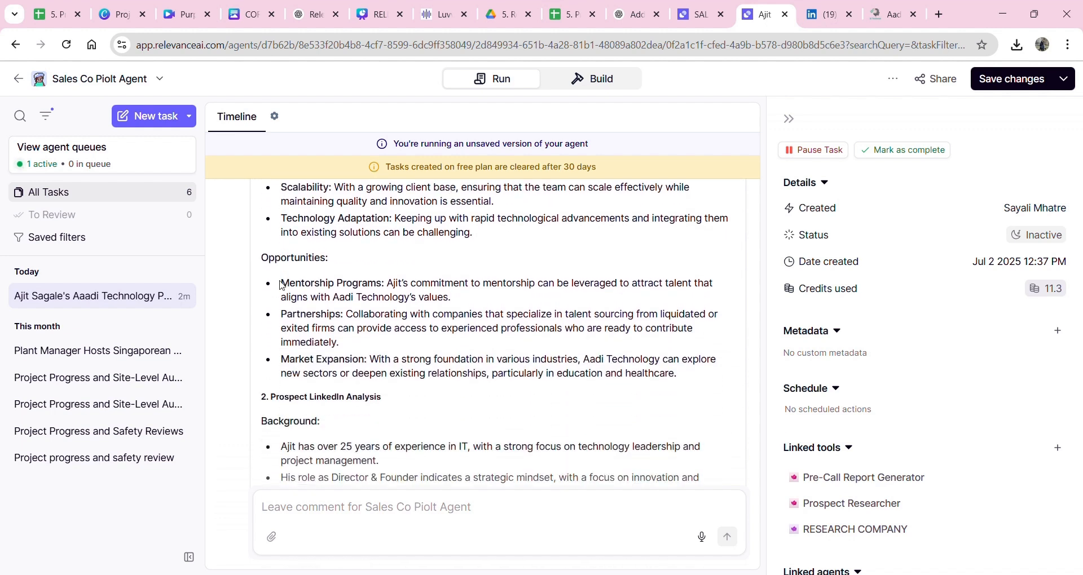
scroll(282, 285, down, 1)
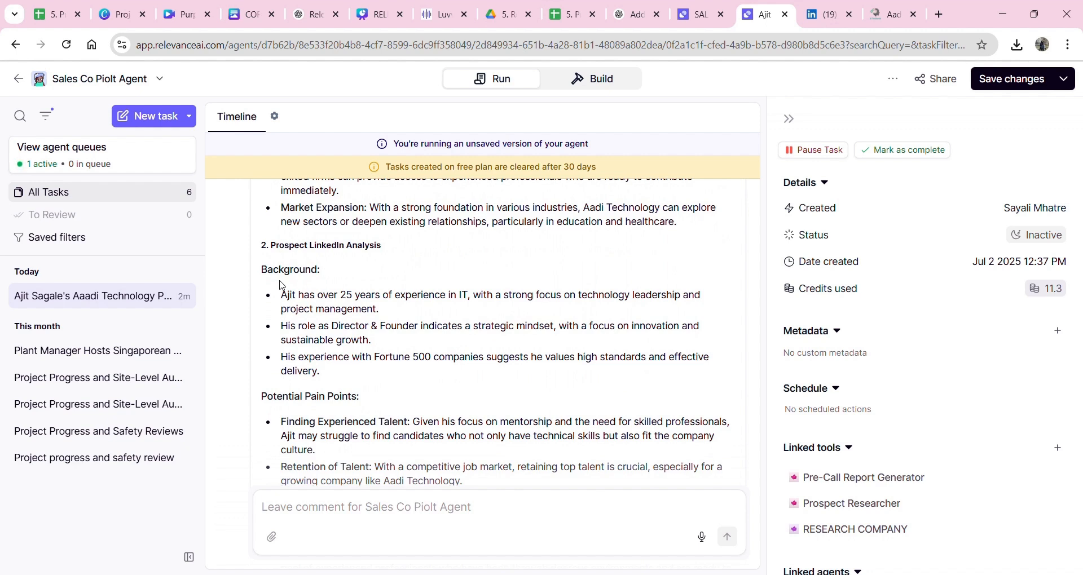
scroll(282, 286, up, 1)
scroll(282, 286, down, 5)
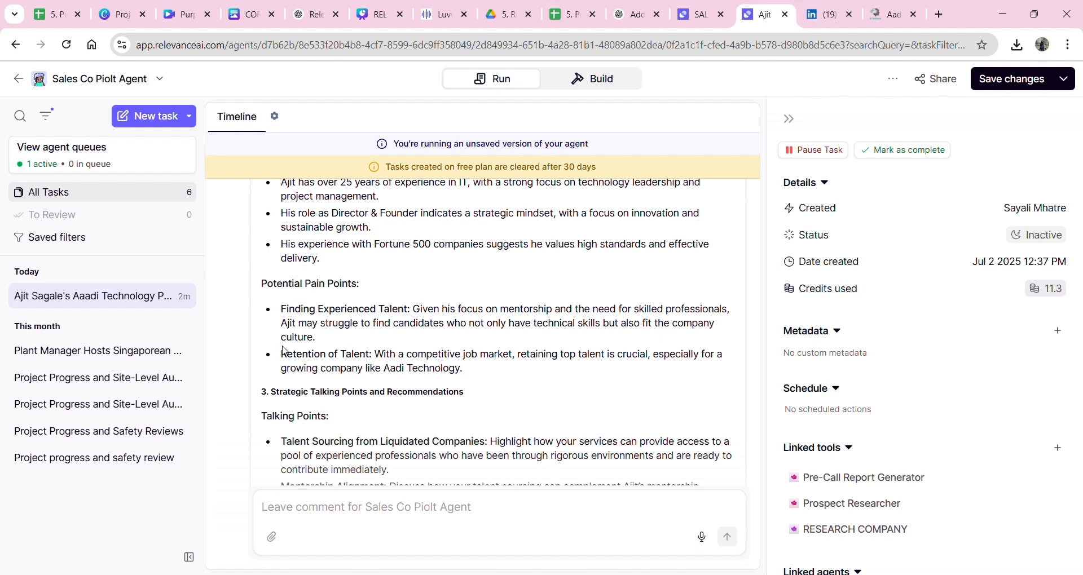
scroll(285, 349, down, 3)
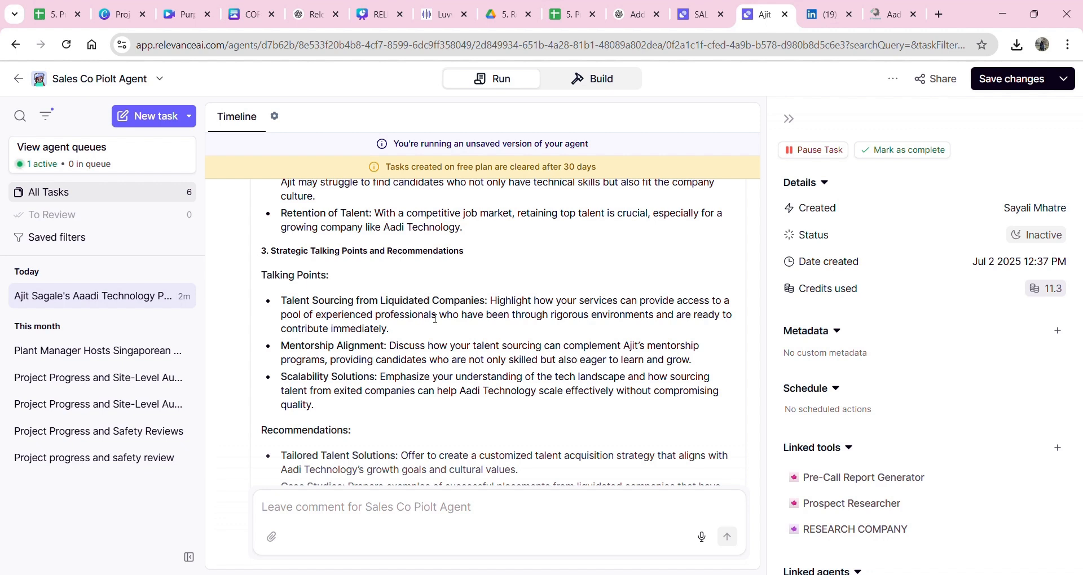
scroll(435, 319, down, 2)
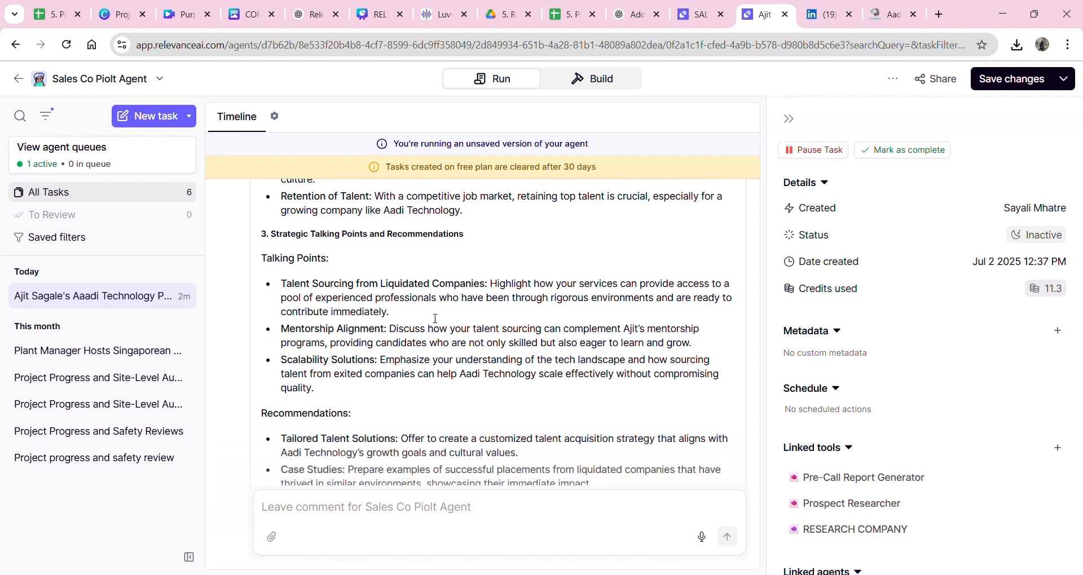
scroll(434, 319, down, 1)
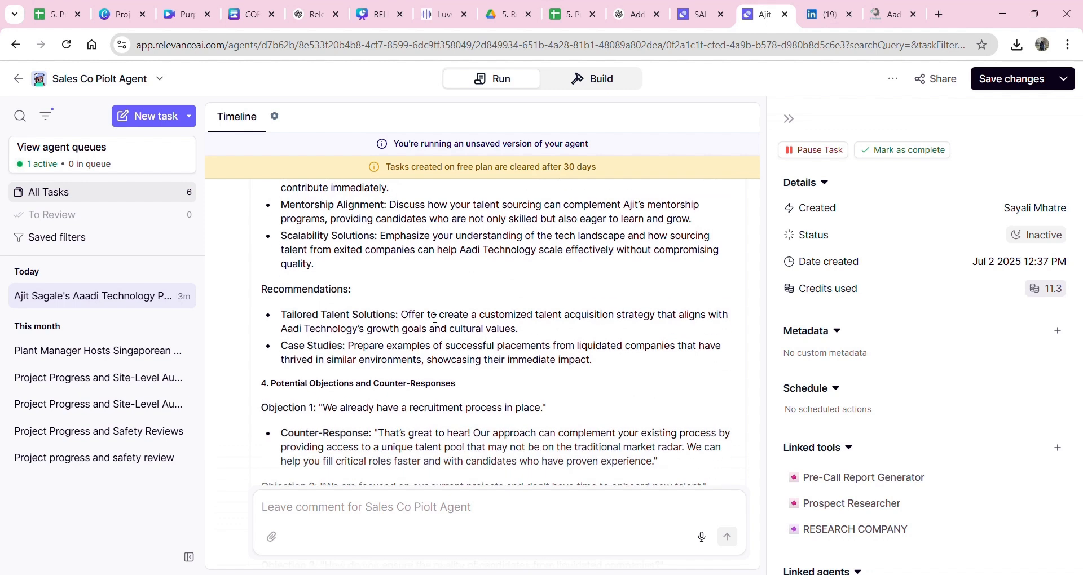
scroll(435, 319, down, 3)
scroll(434, 319, down, 1)
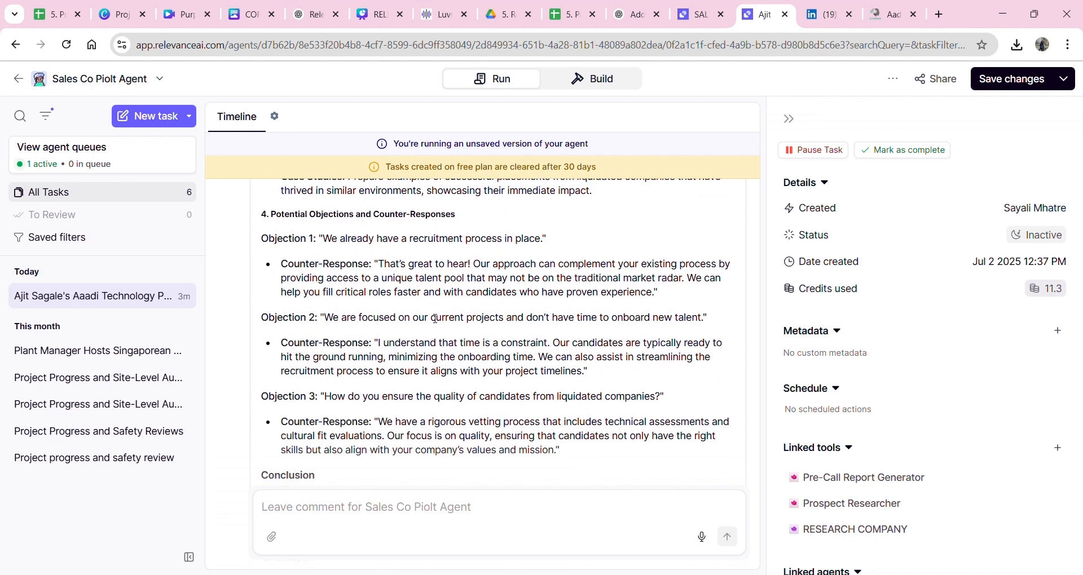
scroll(435, 320, down, 1)
scroll(435, 319, up, 1)
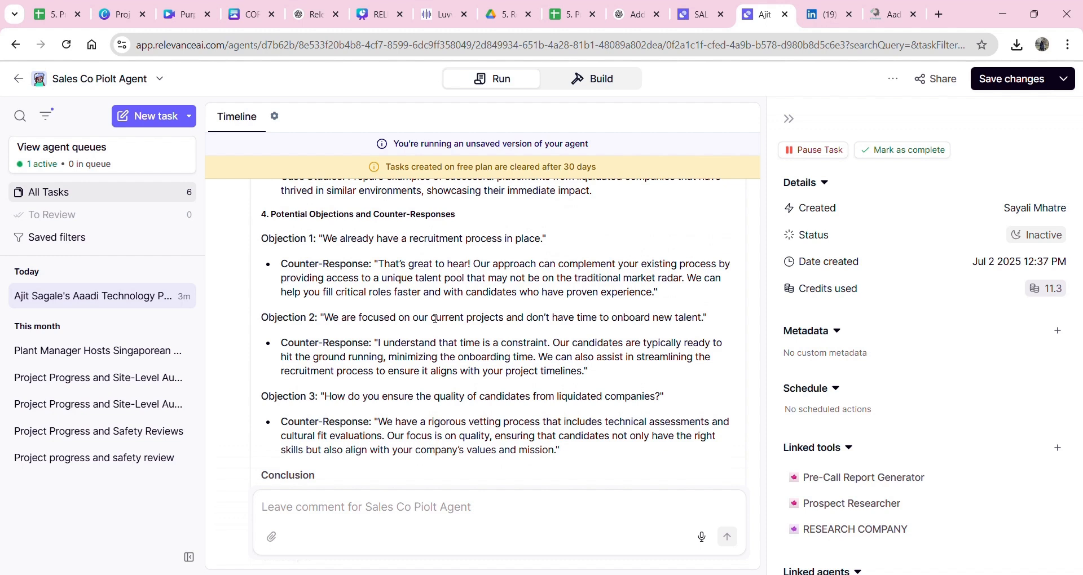